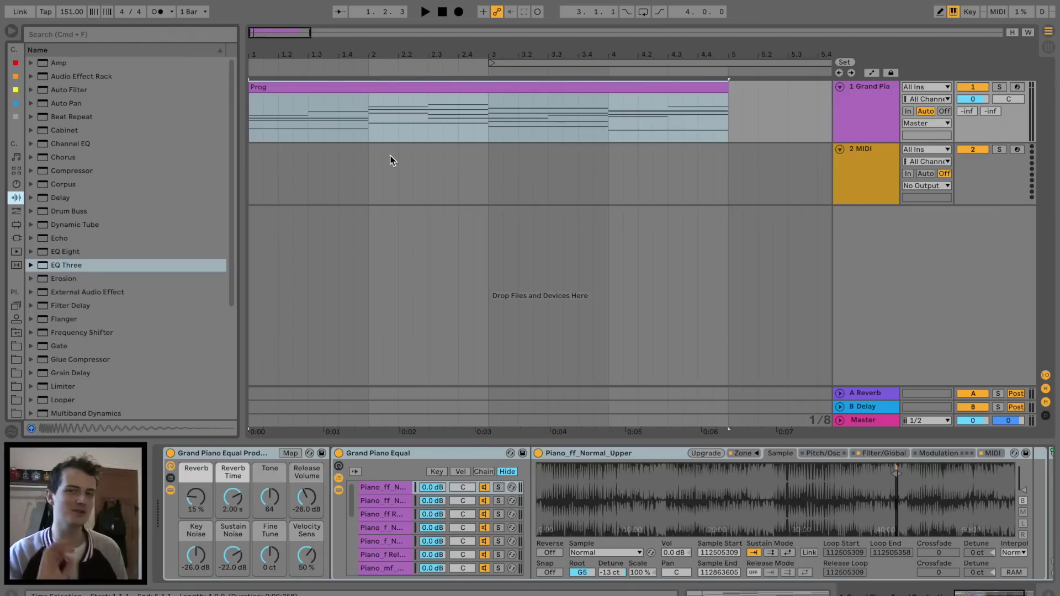
Step: Play back the Prog clip on the Grand Piano track from its beginning
{"action": "left_click", "coordinate": [250, 157]}
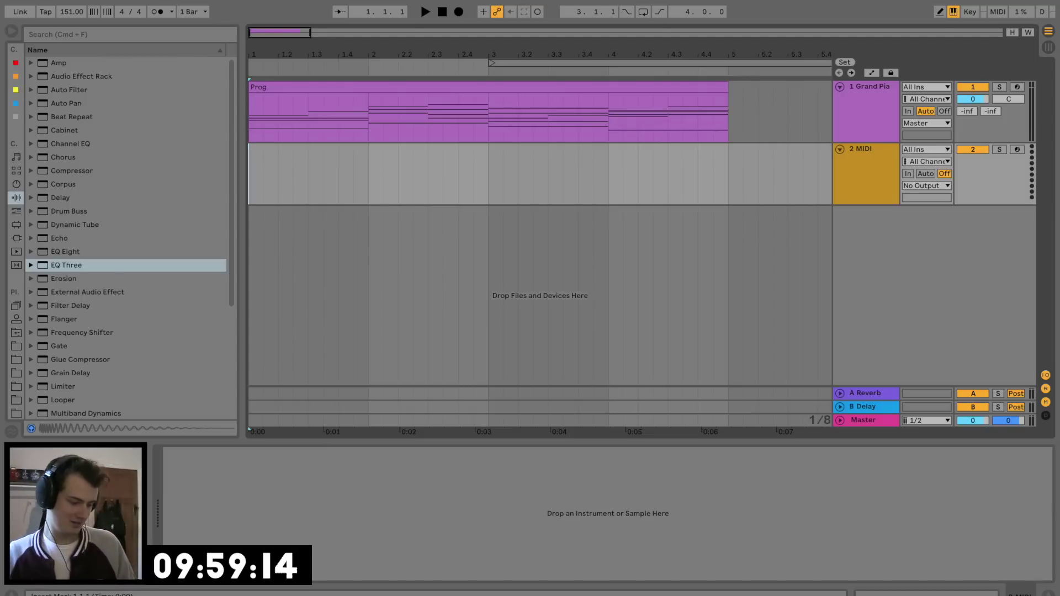
{"action": "left_click", "coordinate": [338, 115]}
{"action": "left_click", "coordinate": [338, 87]}
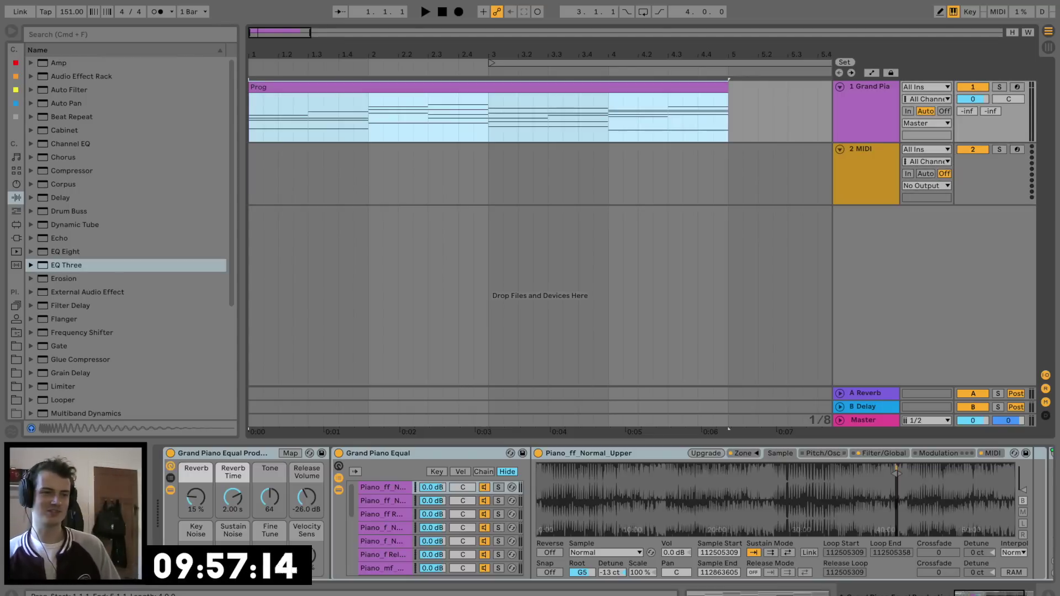
{"action": "key", "text": "space"}
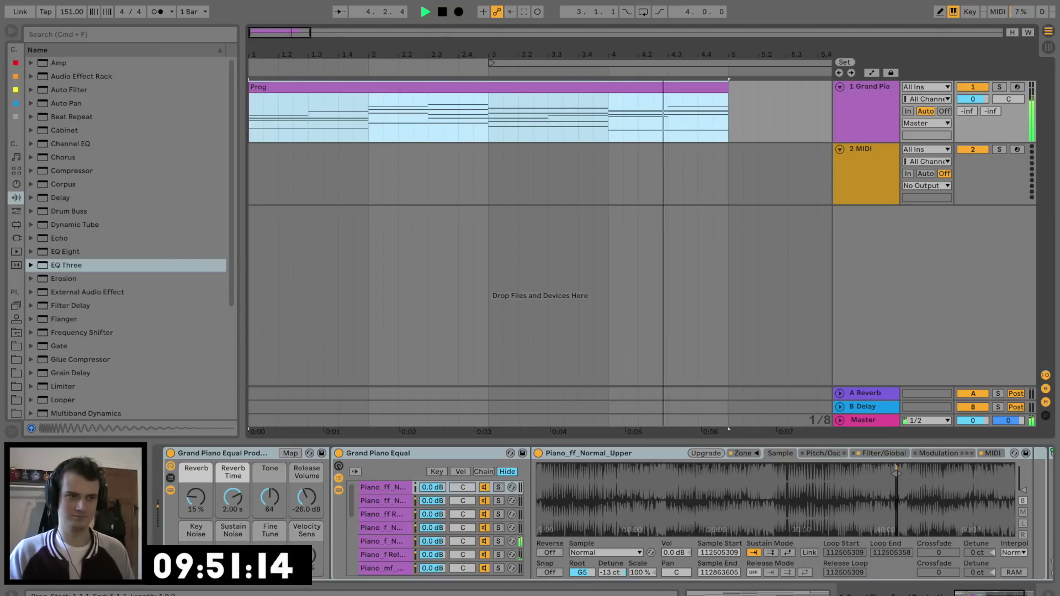
{"action": "key", "text": "space"}
Step: Open the Prog clip in the MIDI note editor and enlarge the editor to work on bar 1
{"action": "key", "text": "shift+Tab"}
{"action": "left_click_drag", "start_coordinate": [552, 411], "coordinate": [552, 166]}
{"action": "scroll", "coordinate": [685, 382], "scroll_direction": "up", "scroll_amount": 4}
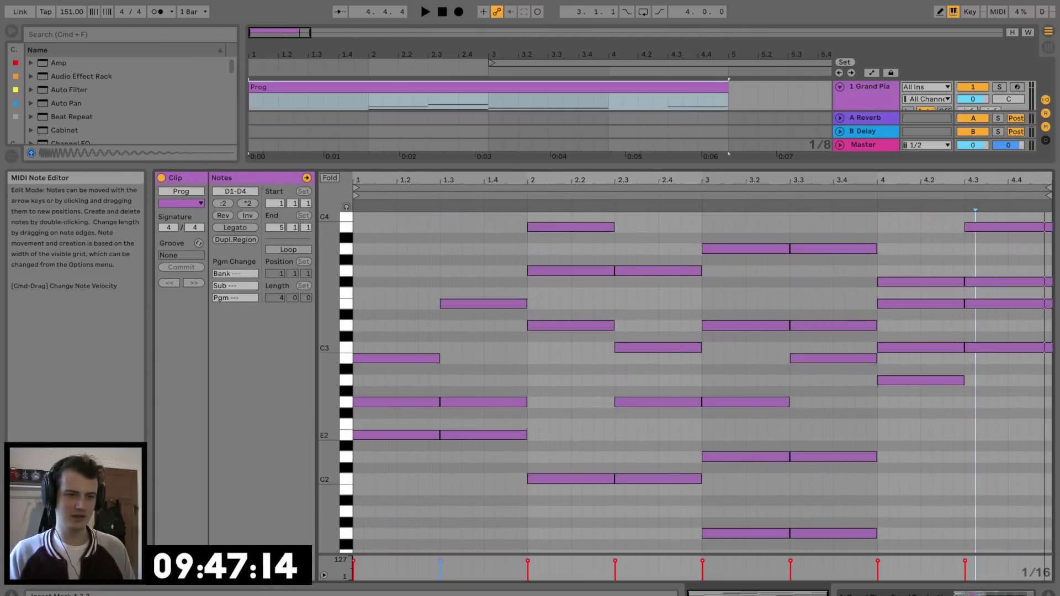
{"action": "left_click_drag", "start_coordinate": [403, 180], "coordinate": [403, 221]}
{"action": "scroll", "coordinate": [530, 386], "scroll_direction": "down", "scroll_amount": 4}
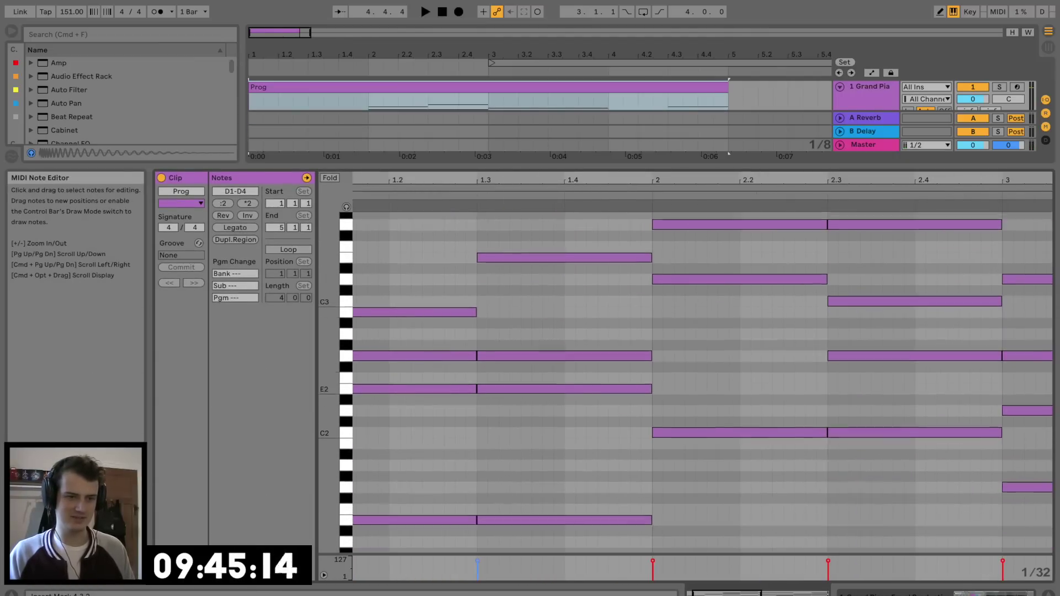
Step: Trim the start of the second chord in bar 1 from 1.3 to 1.4 and listen to it
{"action": "left_click_drag", "start_coordinate": [533, 529], "coordinate": [538, 217]}
{"action": "scroll", "coordinate": [536, 239], "scroll_direction": "up", "scroll_amount": 2}
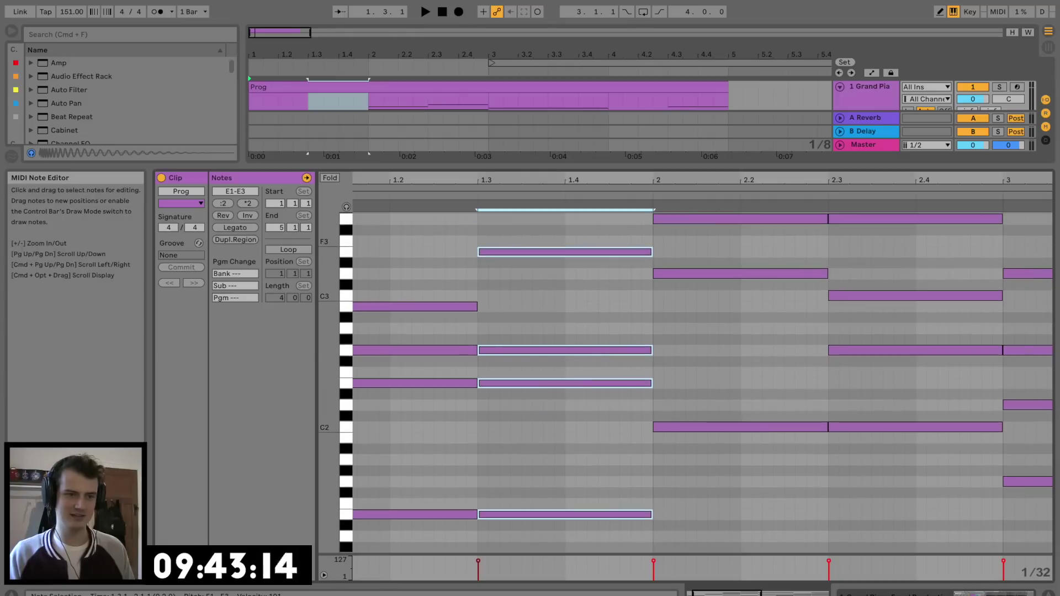
{"action": "left_click_drag", "start_coordinate": [479, 251], "coordinate": [576, 251]}
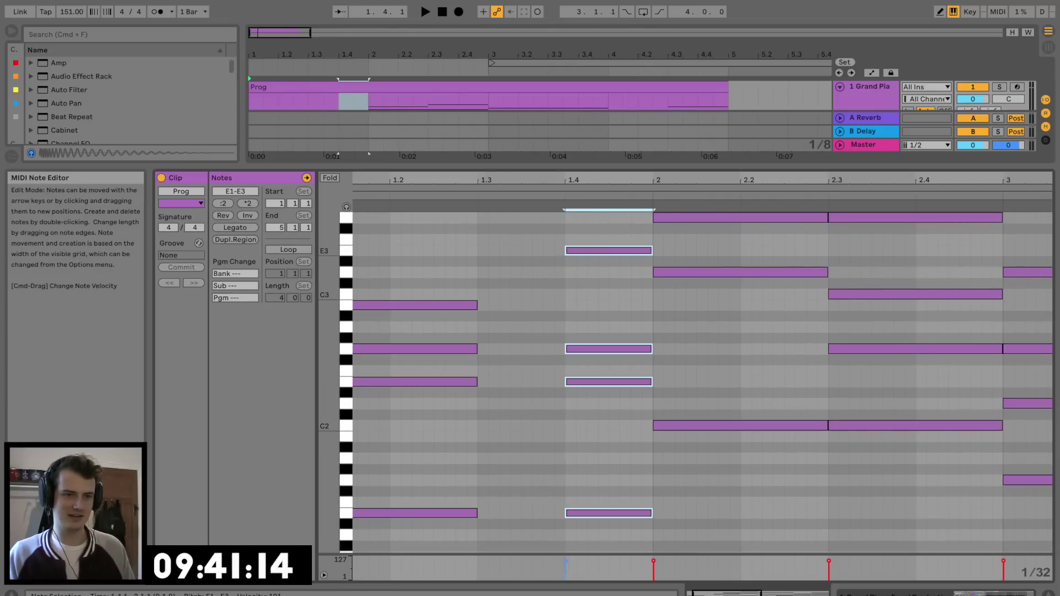
{"action": "scroll", "coordinate": [701, 380], "scroll_direction": "left", "scroll_amount": 2}
{"action": "key", "text": "space"}
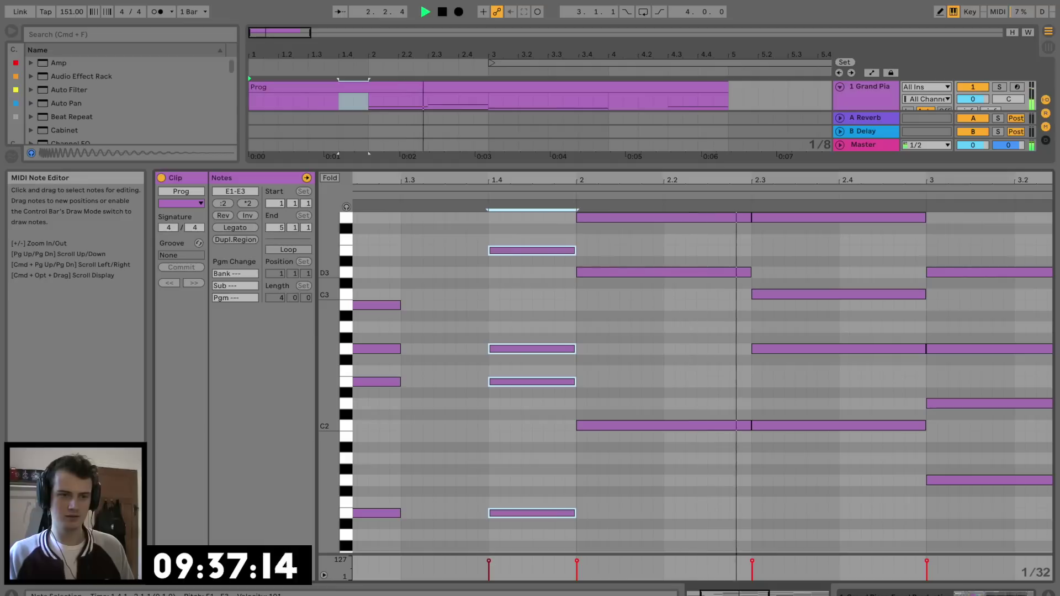
{"action": "key", "text": "space"}
{"action": "key", "text": "space"}
{"action": "scroll", "coordinate": [496, 273], "scroll_direction": "left", "scroll_amount": 4}
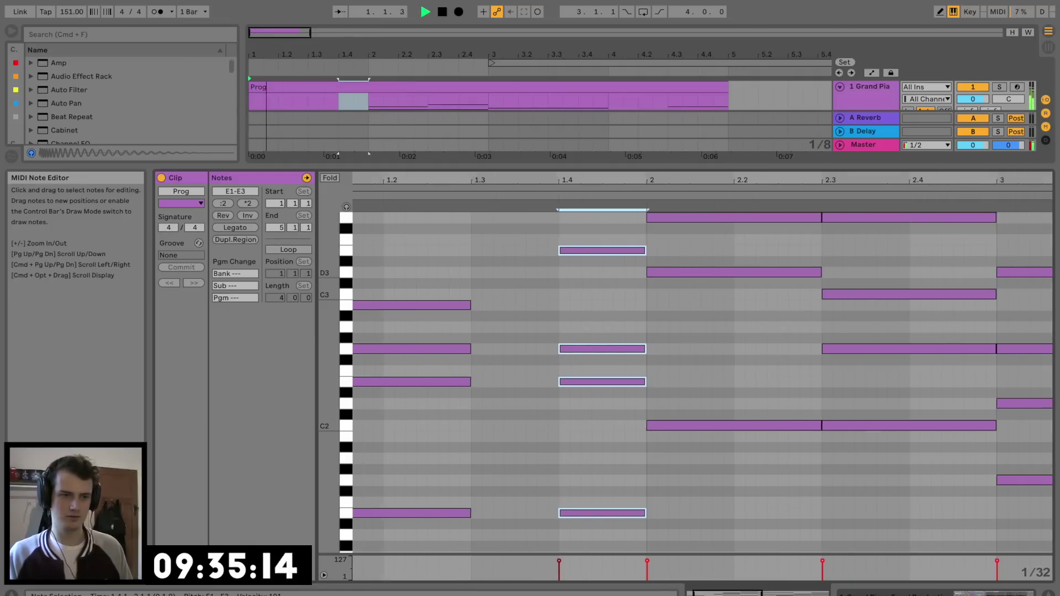
{"action": "key", "text": "space"}
Step: Add an E3 note from 1.2 to 1.3 and delete the whole chord at 1.4
{"action": "double_click", "coordinate": [445, 251]}
{"action": "left_click_drag", "start_coordinate": [450, 251], "coordinate": [529, 251]}
{"action": "key", "text": "space"}
{"action": "left_click_drag", "start_coordinate": [677, 214], "coordinate": [674, 528]}
{"action": "key", "text": "Delete"}
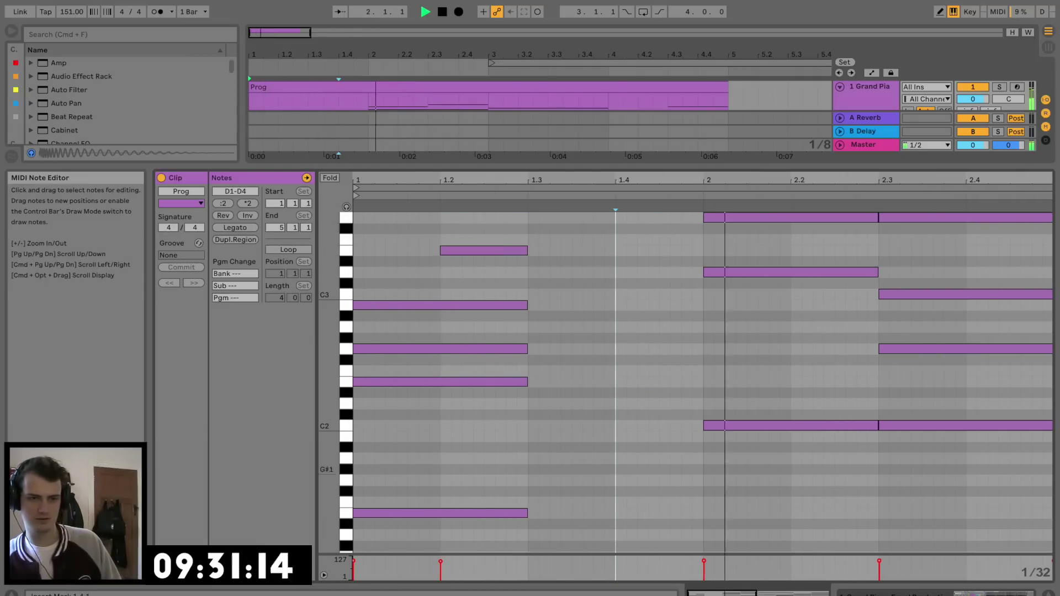
{"action": "key", "text": "space"}
Step: Extend the start of bar 2's first chord back to 1.4 and play the clip to check it
{"action": "scroll", "coordinate": [773, 475], "scroll_direction": "up", "scroll_amount": 3}
{"action": "left_click_drag", "start_coordinate": [790, 502], "coordinate": [615, 229]}
{"action": "scroll", "coordinate": [615, 228], "scroll_direction": "up", "scroll_amount": 1}
{"action": "key", "text": "space"}
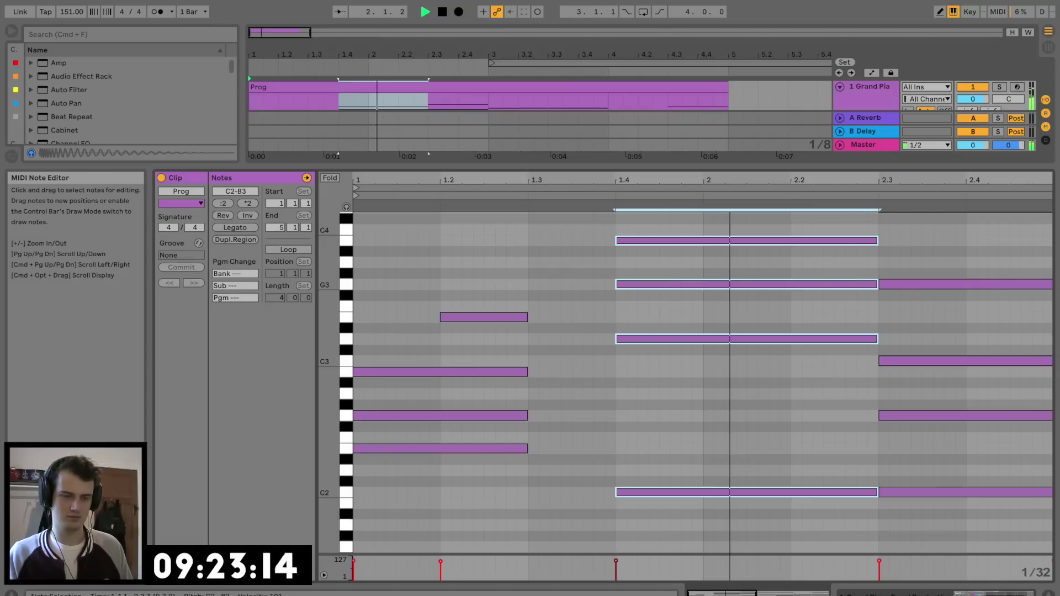
{"action": "key", "text": "space"}
{"action": "key", "text": "space"}
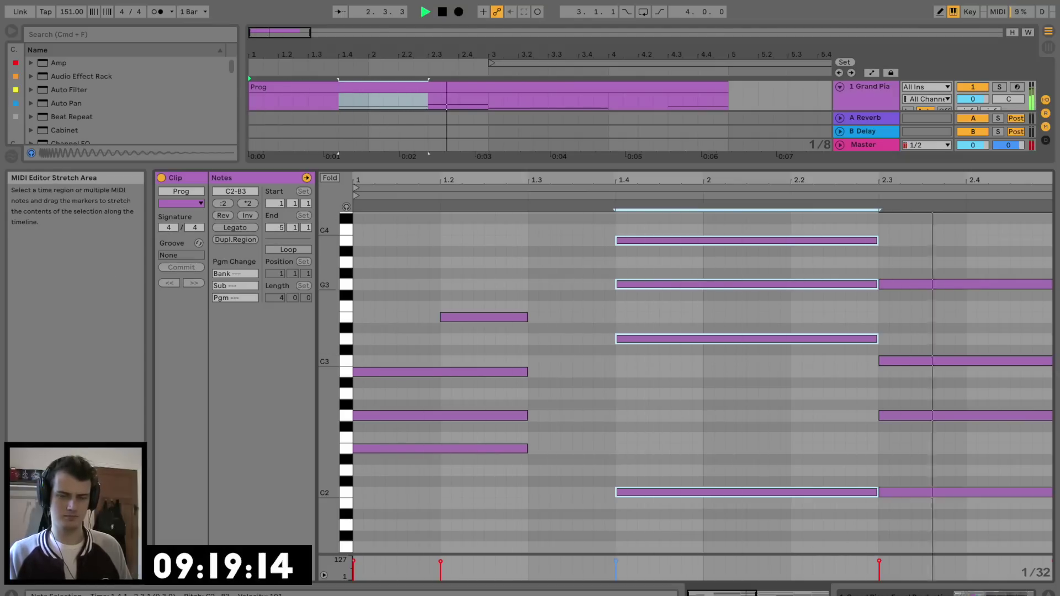
{"action": "scroll", "coordinate": [703, 307], "scroll_direction": "right", "scroll_amount": 5}
{"action": "key", "text": "space"}
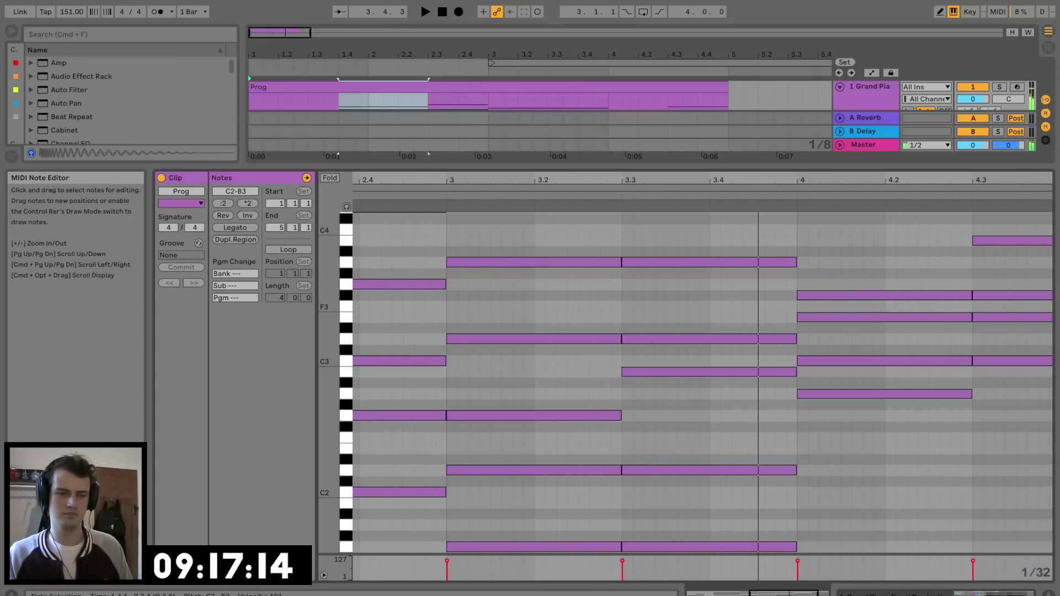
Step: Extend the start of bar 4's first chord back to 3.4, cutting the preceding notes short
{"action": "key", "text": "space"}
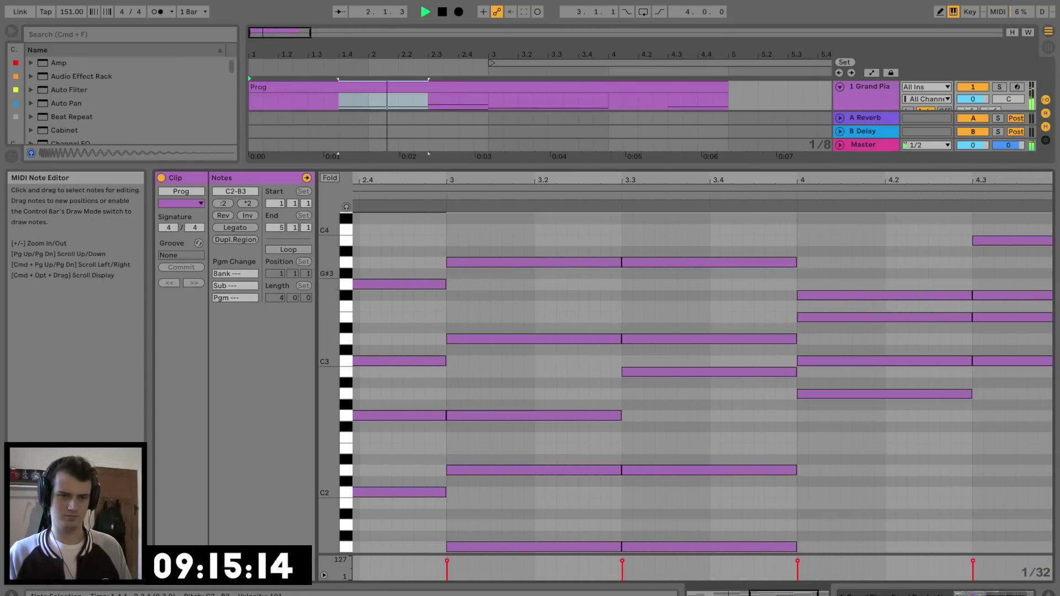
{"action": "scroll", "coordinate": [702, 381], "scroll_direction": "down", "scroll_amount": 2}
{"action": "scroll", "coordinate": [703, 381], "scroll_direction": "up", "scroll_amount": 1}
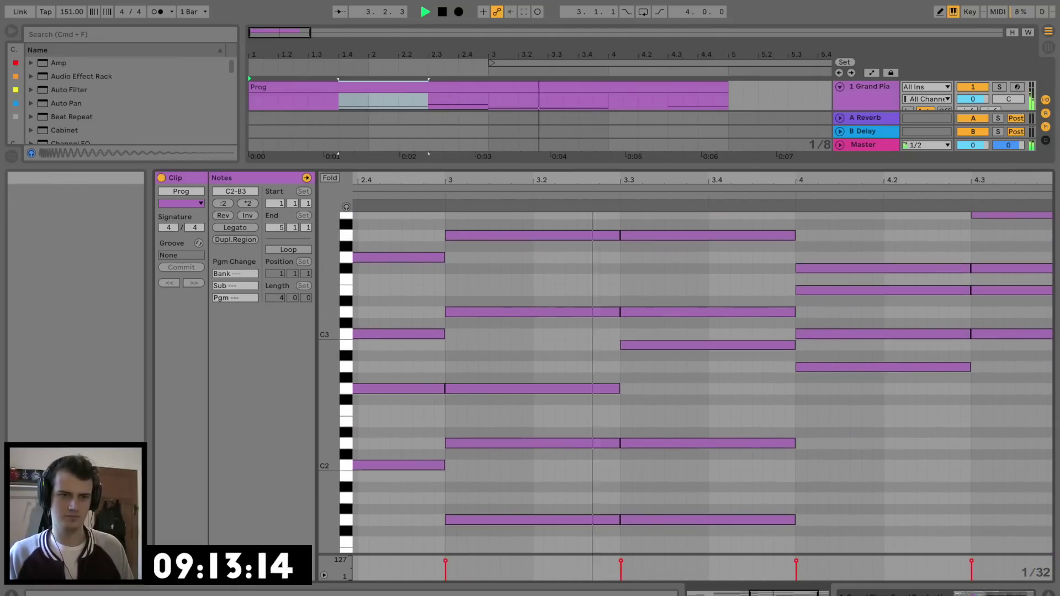
{"action": "left_click_drag", "start_coordinate": [684, 167], "coordinate": [685, 131]}
{"action": "key", "text": "space"}
{"action": "left_click_drag", "start_coordinate": [759, 523], "coordinate": [709, 200]}
{"action": "left_click_drag", "start_coordinate": [829, 199], "coordinate": [709, 540]}
Step: Play the edited chord progression through to the end of bar 4
{"action": "key", "text": "space"}
{"action": "scroll", "coordinate": [702, 364], "scroll_direction": "up", "scroll_amount": 1}
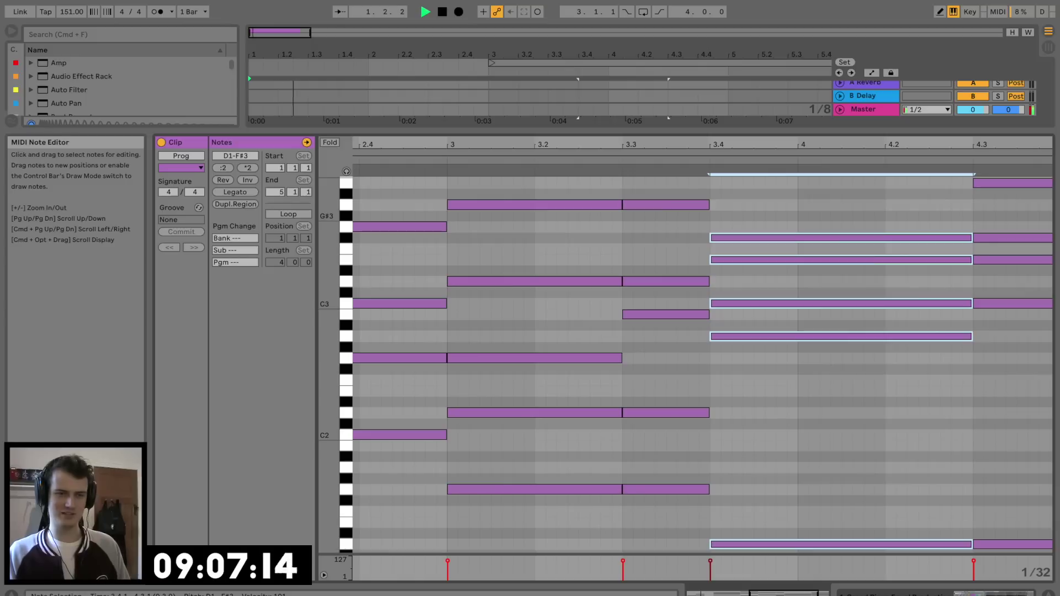
{"action": "key", "text": "minus"}
{"action": "key", "text": "minus"}
{"action": "key", "text": "minus"}
{"action": "key", "text": "minus"}
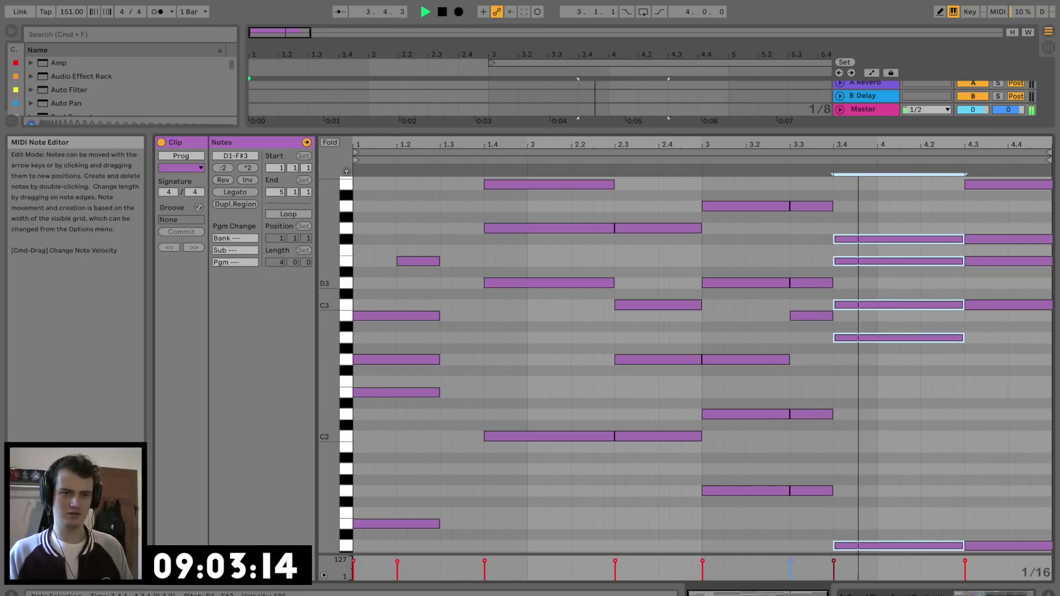
{"action": "left_click_drag", "start_coordinate": [684, 131], "coordinate": [684, 396]}
{"action": "key", "text": "space"}
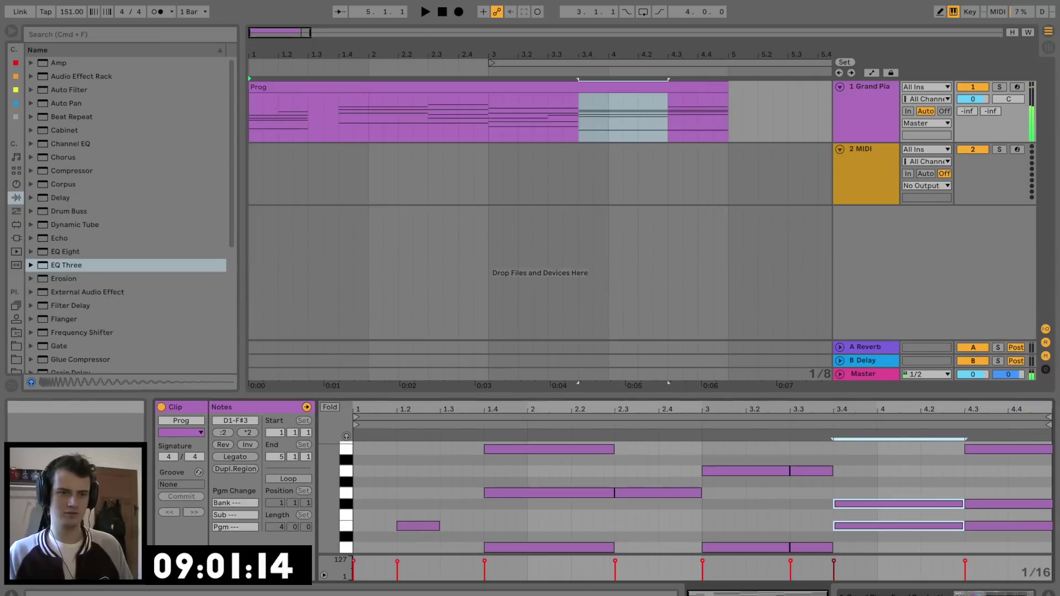
Step: Insert a new MIDI track directly below the Grand Piano track and select the third track
{"action": "left_click", "coordinate": [866, 169]}
{"action": "left_click", "coordinate": [865, 113]}
{"action": "double_click", "coordinate": [866, 113]}
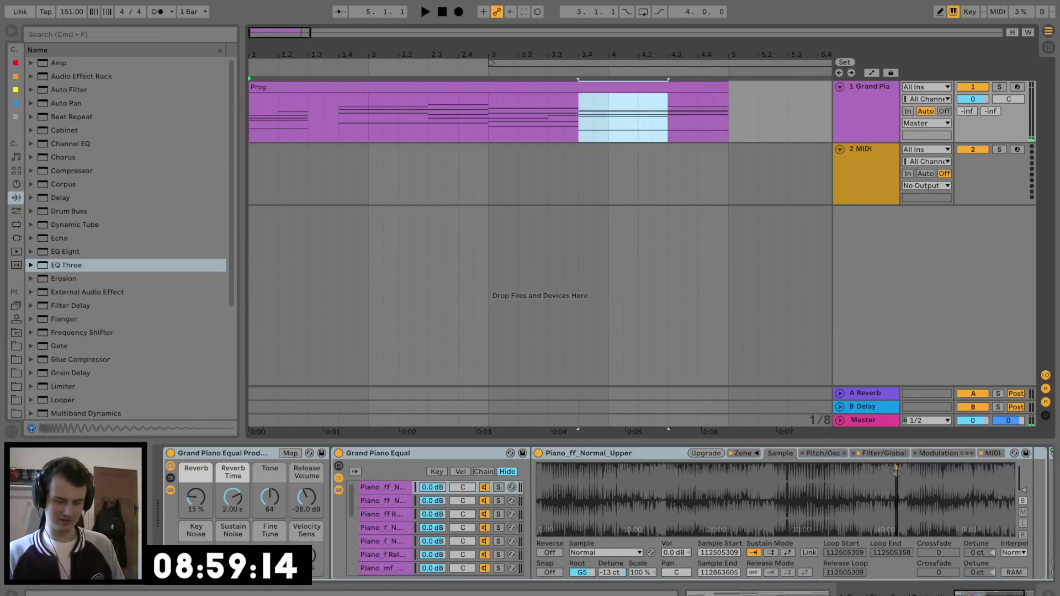
{"action": "key", "text": "super+shift+t"}
{"action": "left_click", "coordinate": [865, 232]}
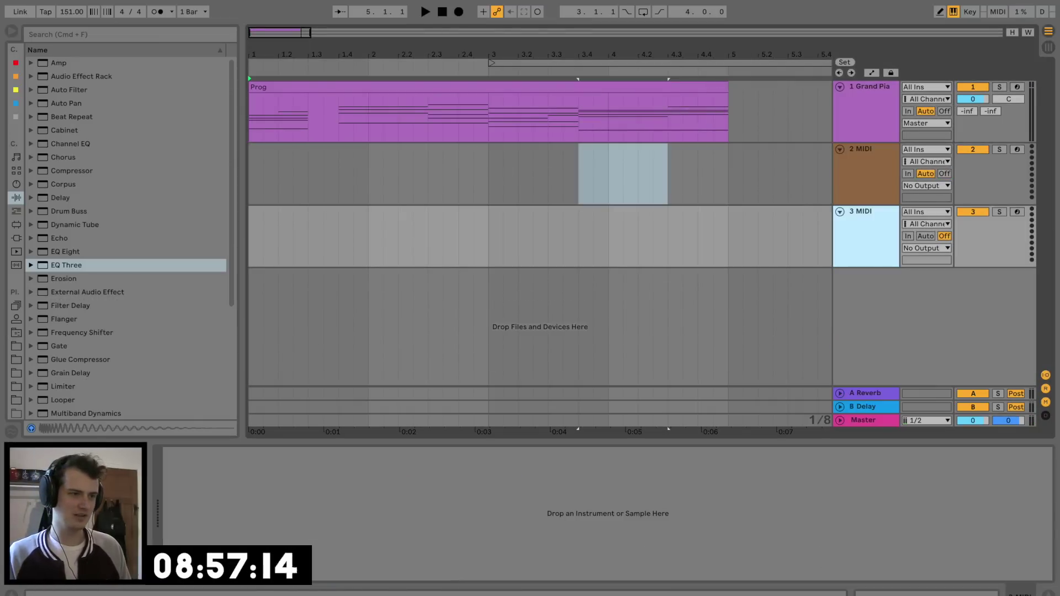
Step: Load the Serum VST instrument on the third track and close its plug-in window
{"action": "left_click", "coordinate": [16, 238]}
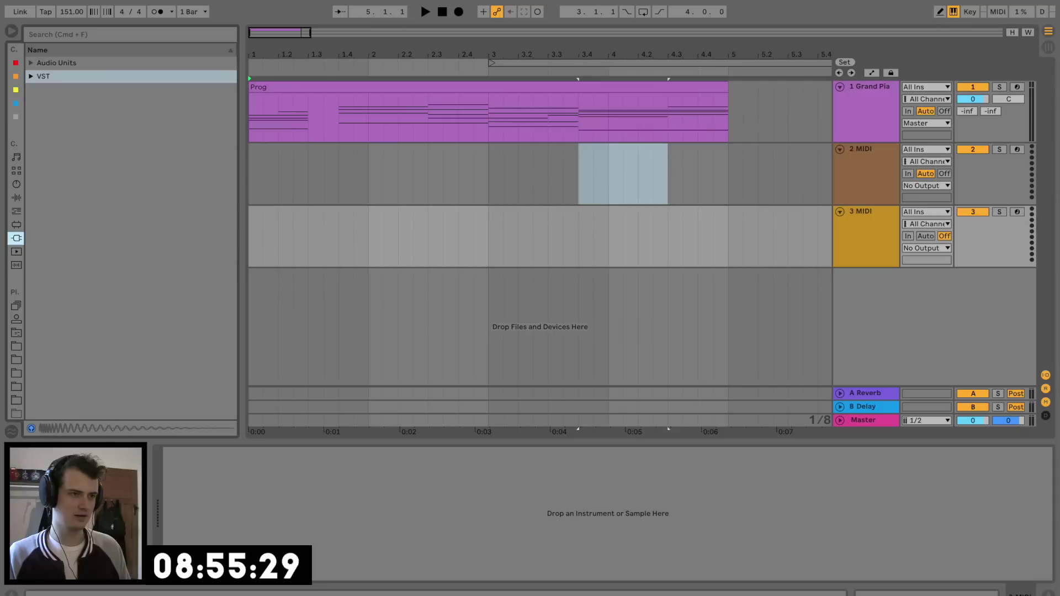
{"action": "left_click", "coordinate": [31, 76]}
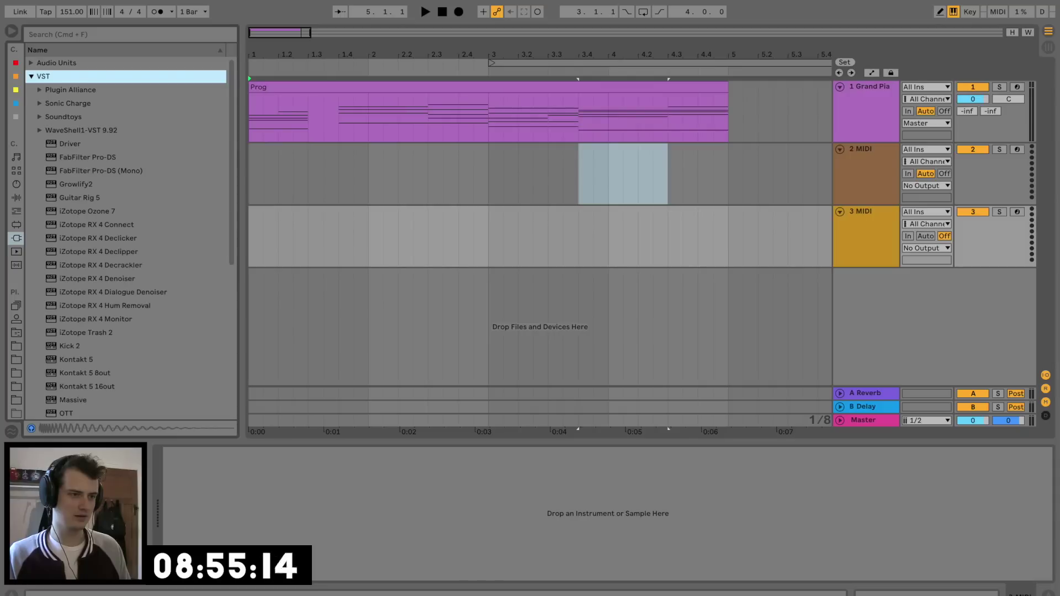
{"action": "scroll", "coordinate": [72, 220], "scroll_direction": "down", "scroll_amount": 8}
{"action": "left_click_drag", "start_coordinate": [70, 331], "coordinate": [309, 331]}
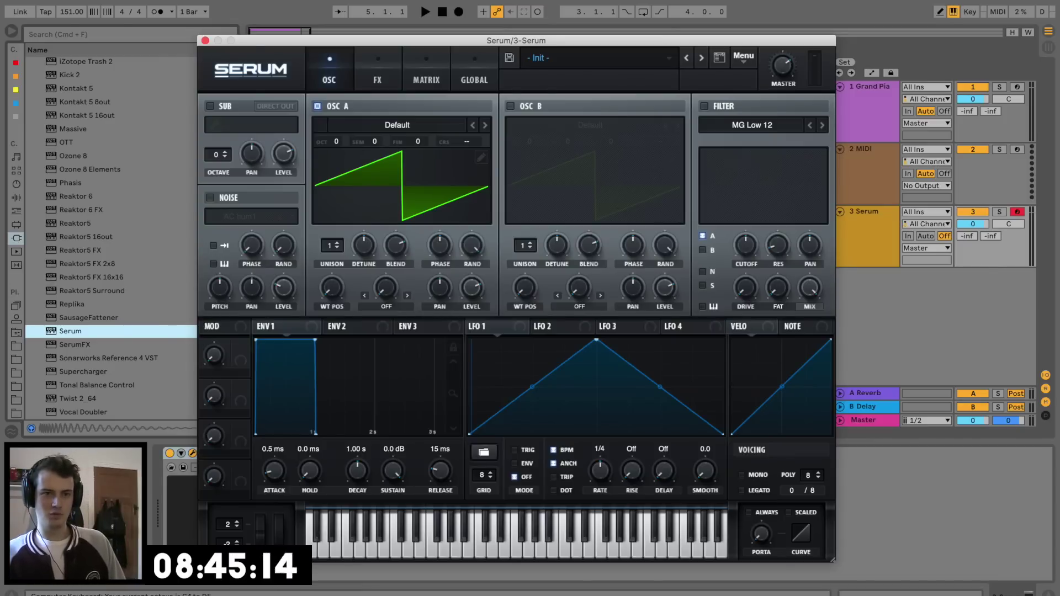
{"action": "left_click", "coordinate": [206, 40]}
Step: Set the Serum track's input monitoring to Auto and play a test note
{"action": "left_click", "coordinate": [548, 236]}
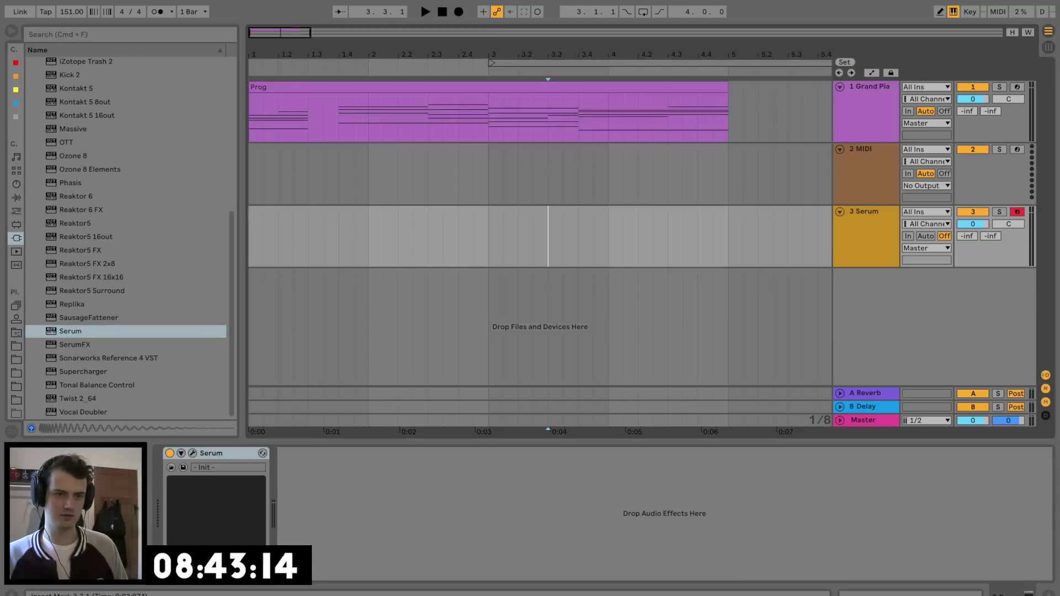
{"action": "left_click", "coordinate": [866, 238]}
{"action": "left_click", "coordinate": [908, 236]}
{"action": "left_click", "coordinate": [866, 237]}
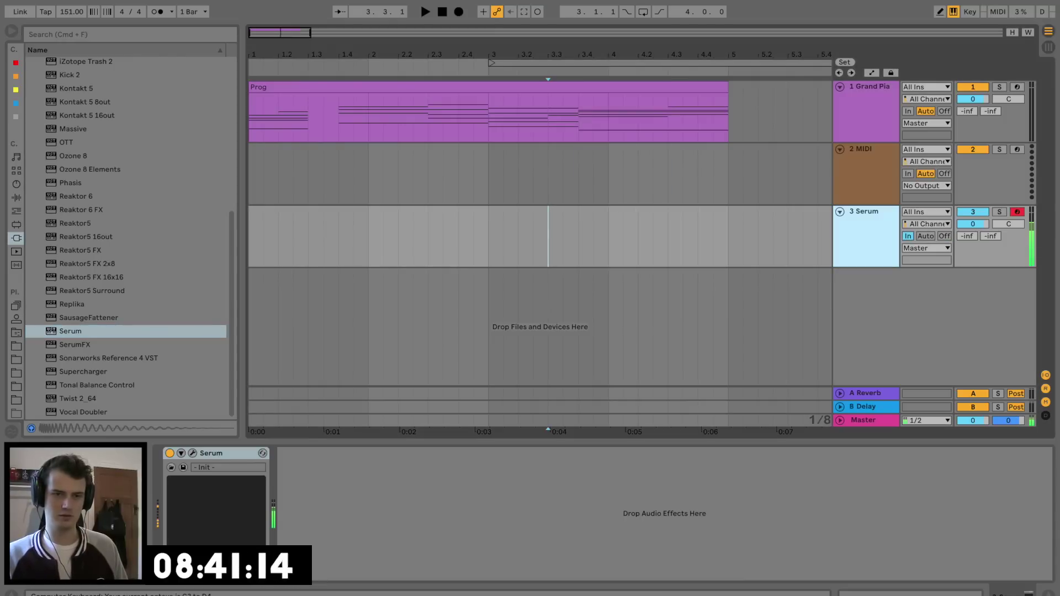
{"action": "left_click", "coordinate": [925, 236]}
{"action": "key", "text": "a"}
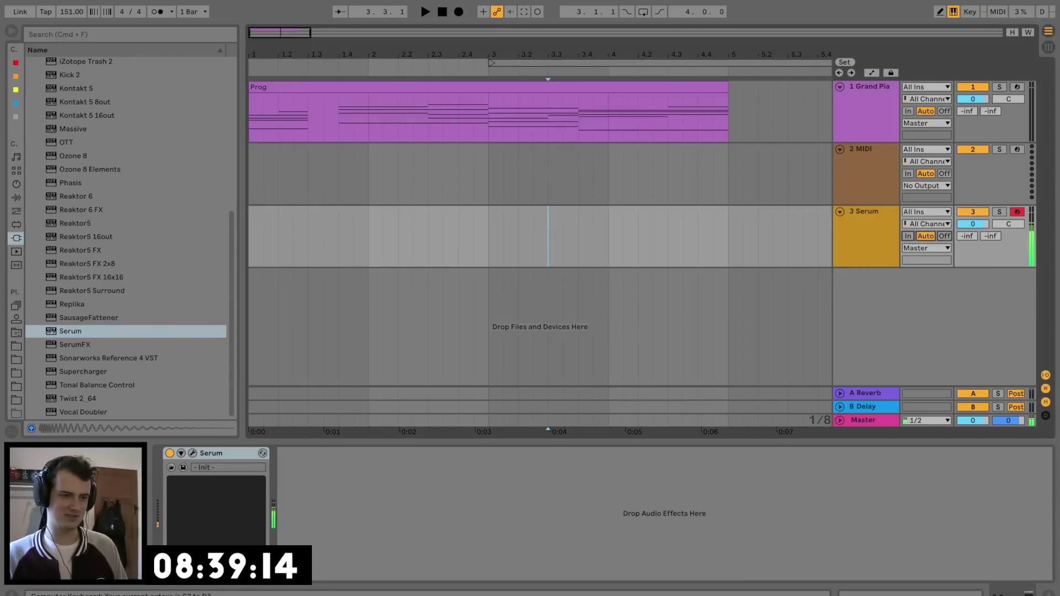
Step: Enable Serum's sub oscillator and adjust its level slightly while auditioning low notes
{"action": "left_click", "coordinate": [192, 453]}
{"action": "key", "text": "a"}
{"action": "key", "text": "z"}
{"action": "key", "text": "a"}
{"action": "key", "text": "z"}
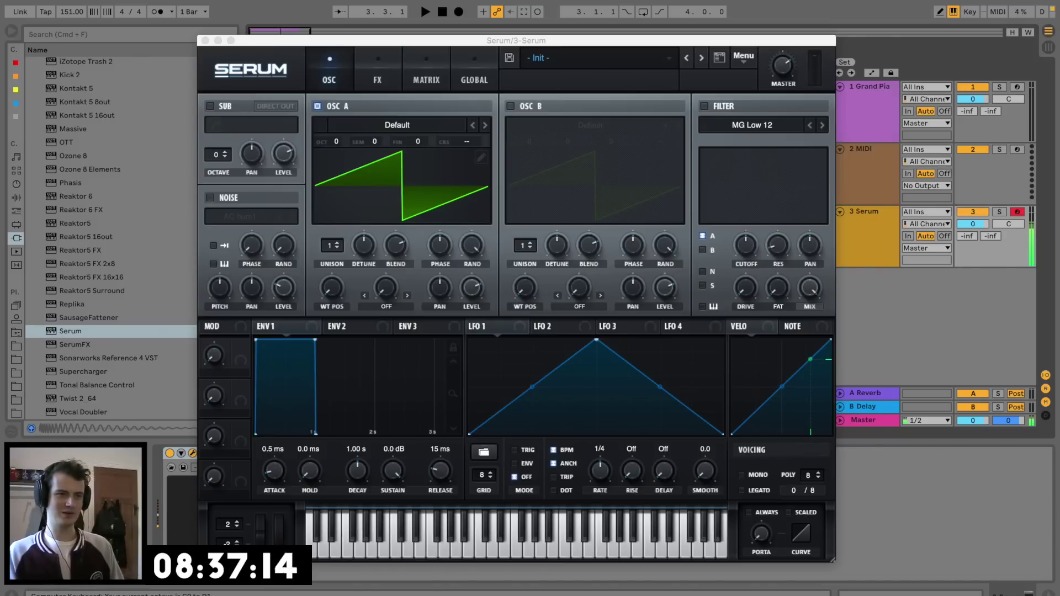
{"action": "left_click", "coordinate": [211, 106]}
{"action": "key", "text": "a"}
{"action": "left_click_drag", "start_coordinate": [283, 154], "coordinate": [284, 158]}
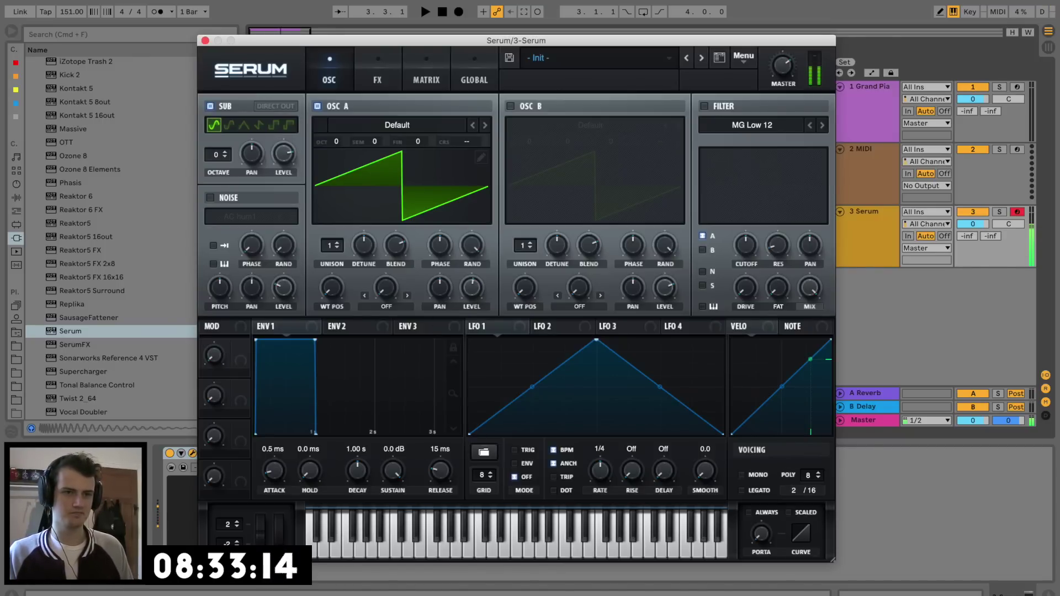
Step: Enable Serum's MG Low 12 filter with a lowered cutoff and set the voicing to Mono
{"action": "left_click", "coordinate": [704, 106]}
{"action": "key", "text": "a"}
{"action": "left_click", "coordinate": [763, 186]}
{"action": "key", "text": "a"}
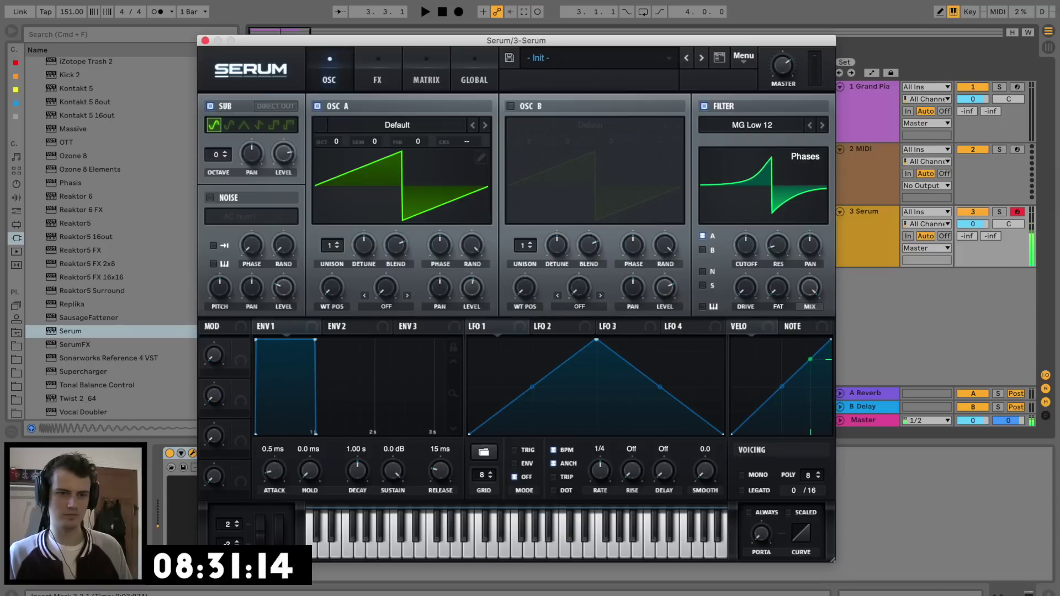
{"action": "left_click", "coordinate": [763, 186]}
{"action": "mouse_move", "coordinate": [746, 246]}
{"action": "left_mouse_down"}
{"action": "mouse_move", "coordinate": [778, 212]}
{"action": "mouse_move", "coordinate": [746, 253]}
{"action": "left_mouse_up"}
{"action": "key", "text": "a"}
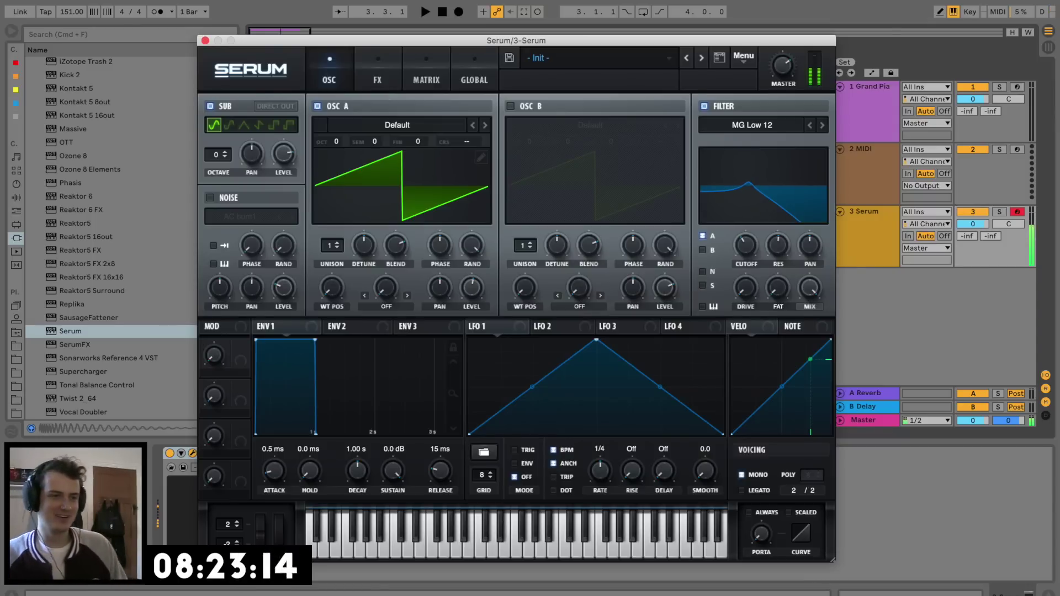
Step: Copy the Prog clip onto the Serum track and delete all its upper chord notes, keeping only the lowest bass notes
{"action": "left_click", "coordinate": [205, 41]}
{"action": "left_click_drag", "start_coordinate": [354, 86], "coordinate": [353, 212]}
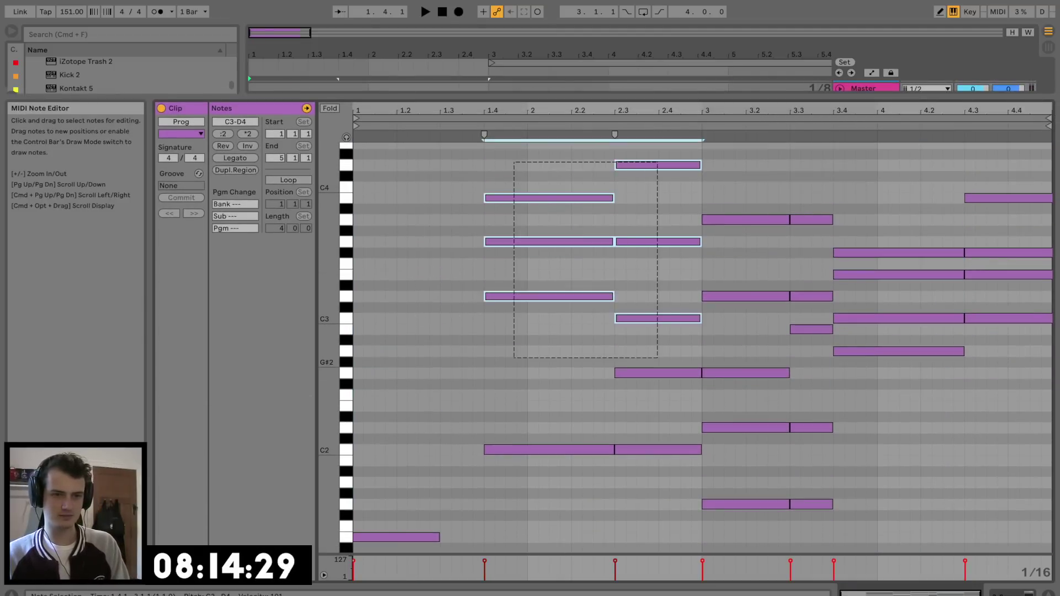
{"action": "left_click_drag", "start_coordinate": [657, 358], "coordinate": [620, 379]}
{"action": "key", "text": "Delete"}
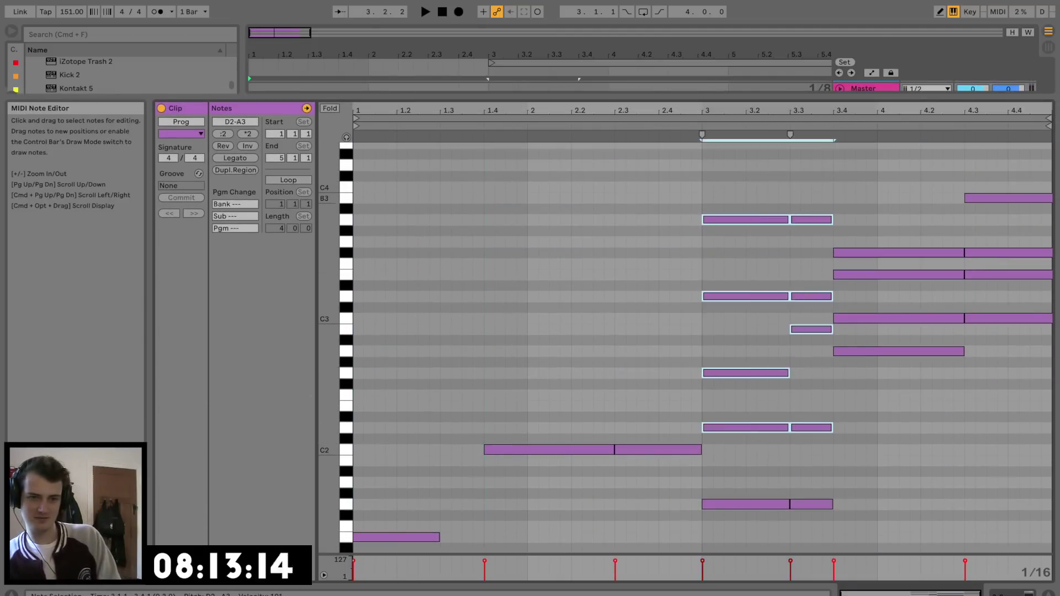
{"action": "key", "text": "Delete"}
{"action": "scroll", "coordinate": [702, 348], "scroll_direction": "down", "scroll_amount": 4}
{"action": "scroll", "coordinate": [701, 348], "scroll_direction": "up", "scroll_amount": 4}
{"action": "left_click_drag", "start_coordinate": [887, 147], "coordinate": [1052, 378]}
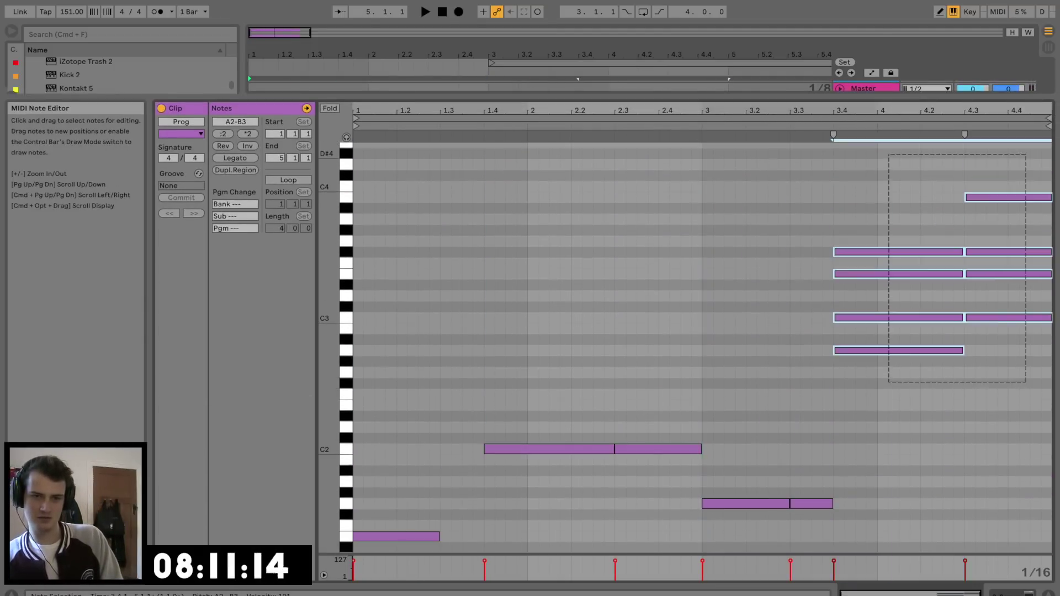
{"action": "key", "text": "Delete"}
Step: Transpose all the bass notes in the Serum clip down one octave during playback
{"action": "key", "text": "space"}
{"action": "scroll", "coordinate": [701, 348], "scroll_direction": "down", "scroll_amount": 4}
{"action": "key", "text": "super+a"}
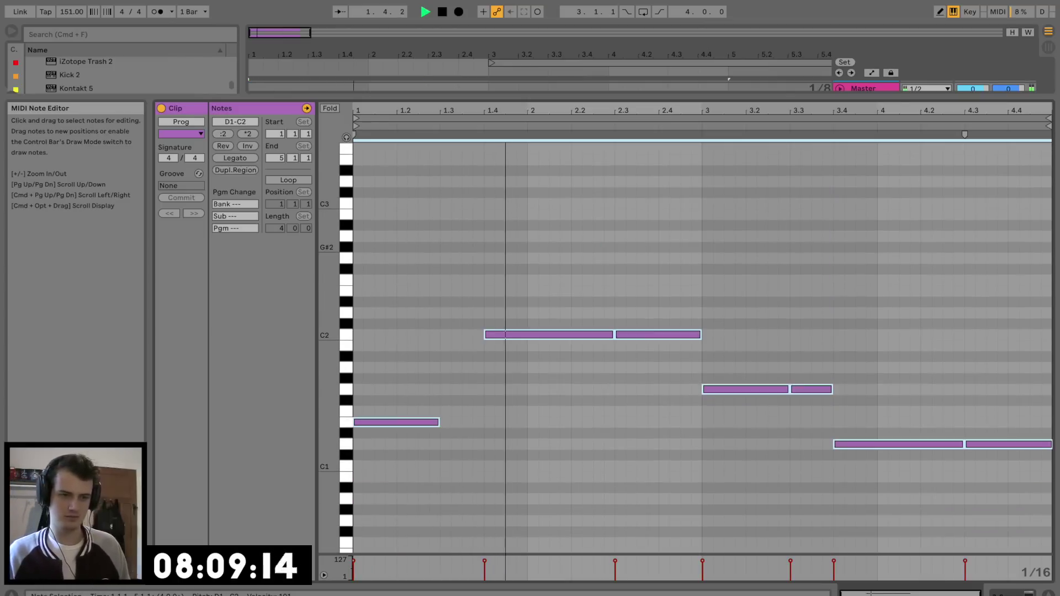
{"action": "key", "text": "shift+Down"}
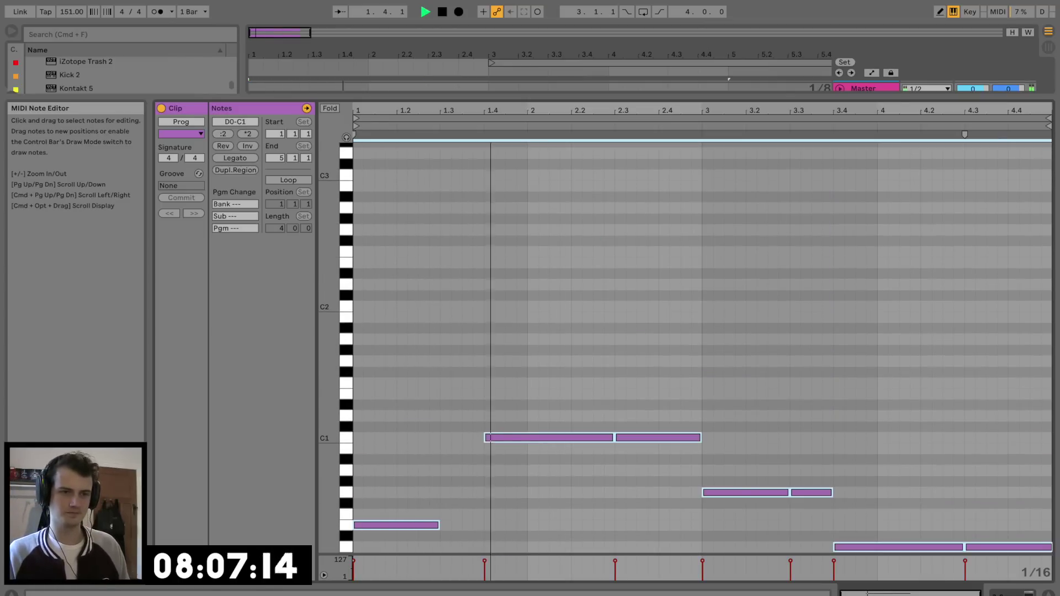
Step: Add a Saturator after Serum on the bass track with 4 dB of drive and audition the result
{"action": "left_click_drag", "start_coordinate": [684, 97], "coordinate": [685, 442]}
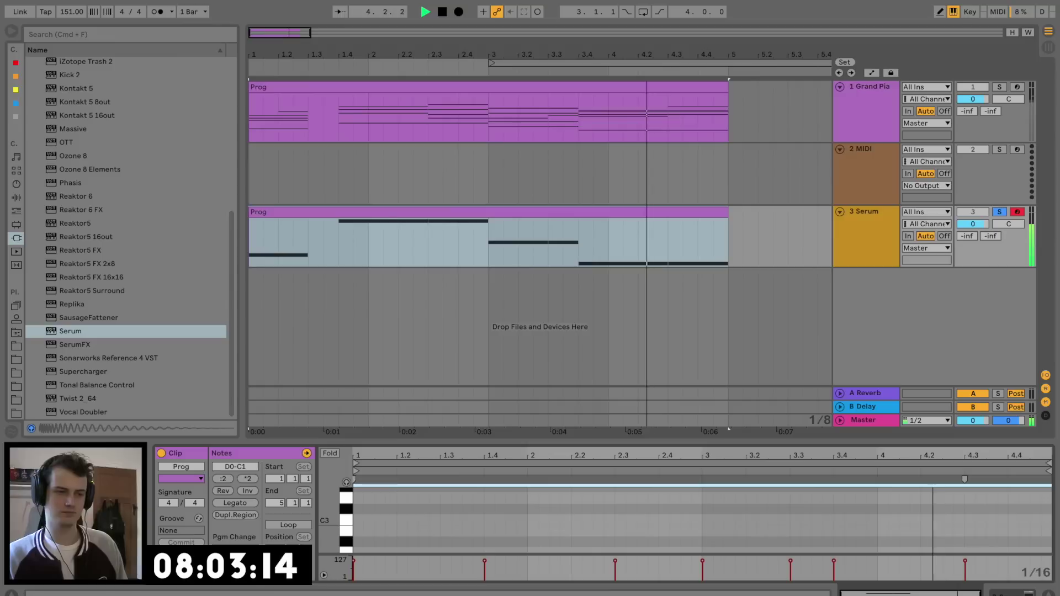
{"action": "key", "text": "space"}
{"action": "key", "text": "minus"}
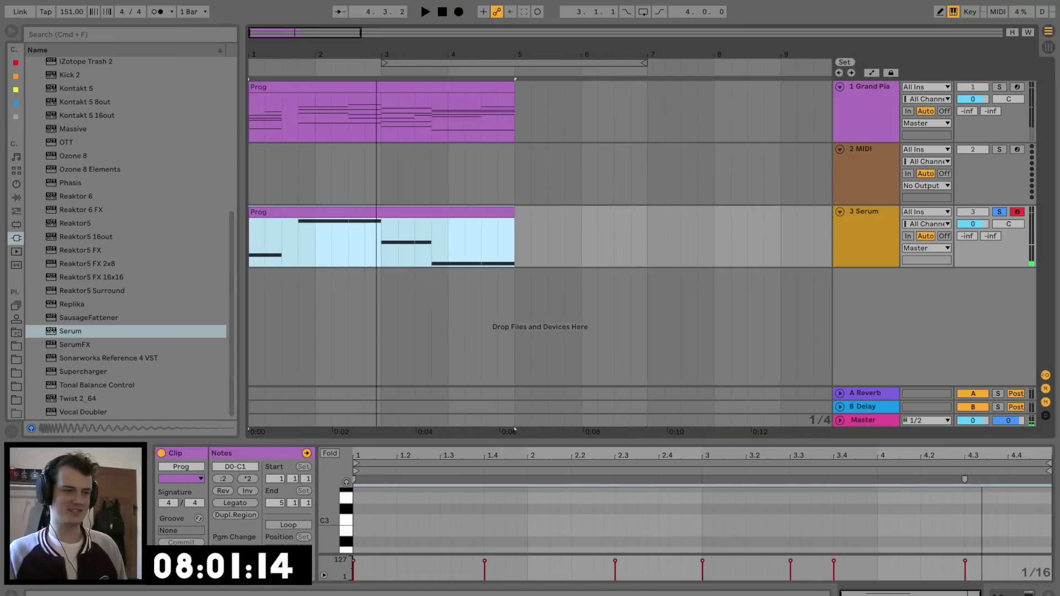
{"action": "left_click", "coordinate": [16, 198]}
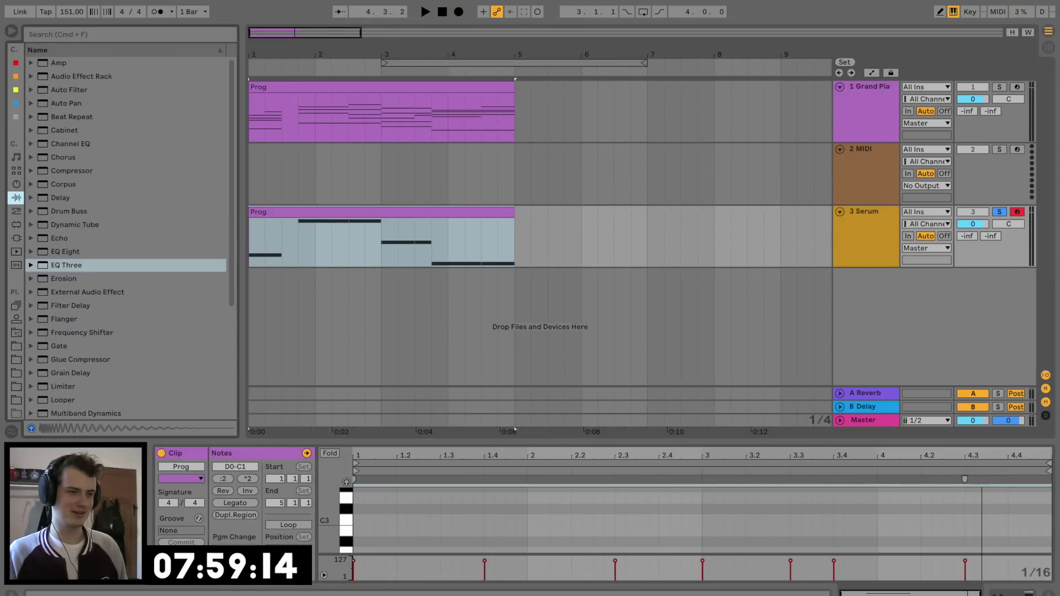
{"action": "scroll", "coordinate": [126, 238], "scroll_direction": "down", "scroll_amount": 5}
{"action": "double_click", "coordinate": [67, 345]}
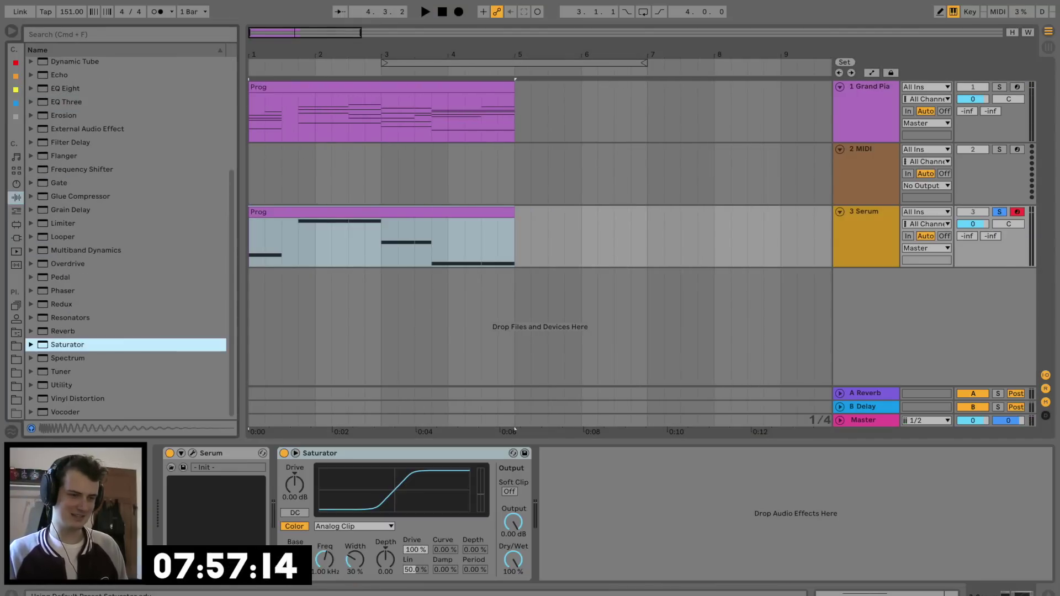
{"action": "left_click_drag", "start_coordinate": [294, 485], "coordinate": [294, 483]}
{"action": "key", "text": "space"}
{"action": "key", "text": "space"}
{"action": "key", "text": "space"}
{"action": "key", "text": "space"}
{"action": "key", "text": "space"}
{"action": "key", "text": "space"}
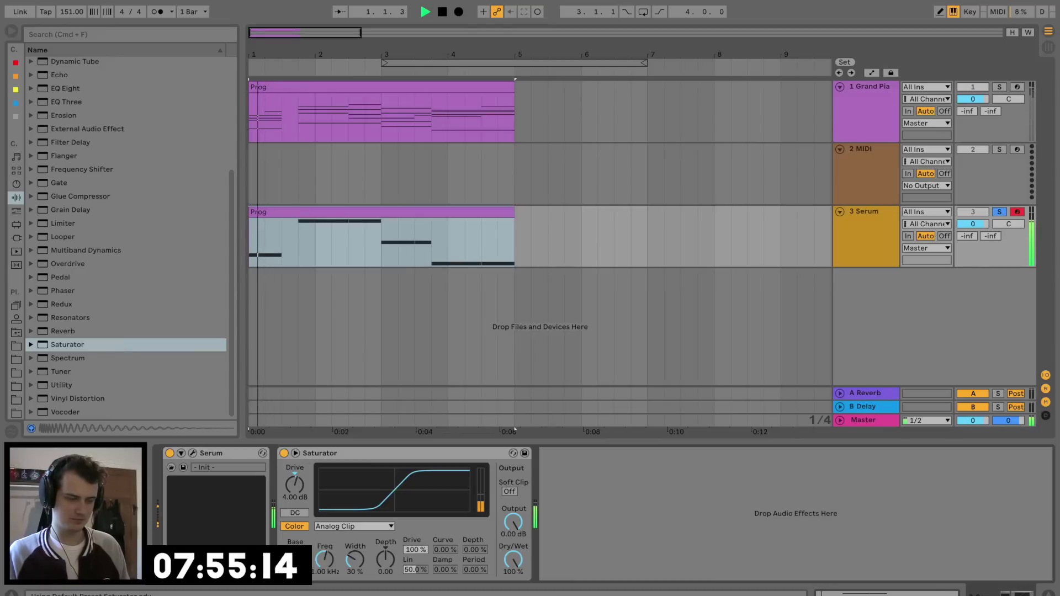
Step: Add an Overdrive to the bass track and set its filter to 50 Hz with a bandwidth of 0.50
{"action": "double_click", "coordinate": [68, 264]}
{"action": "key", "text": "space"}
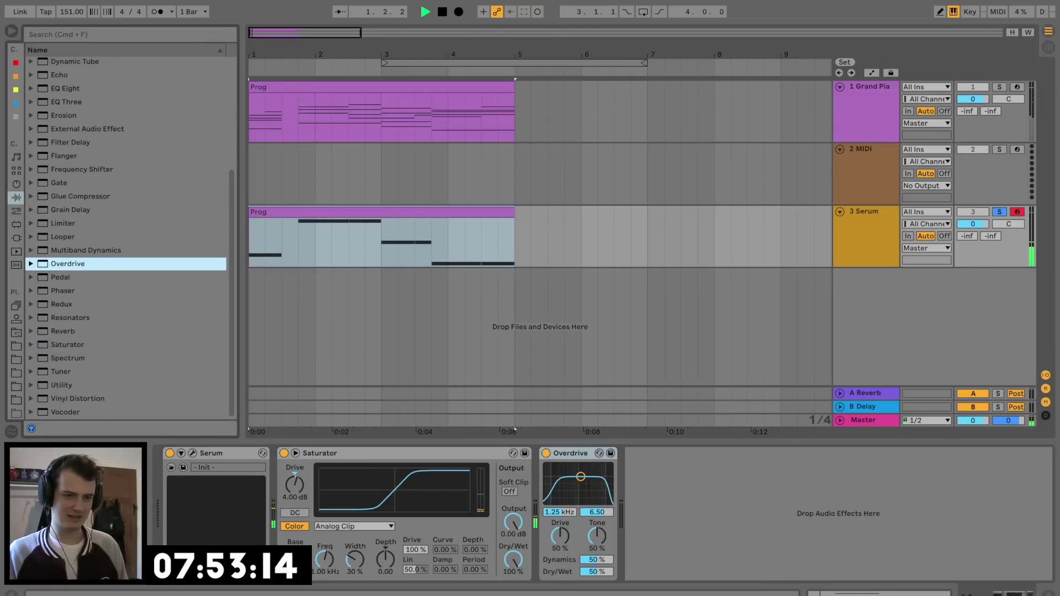
{"action": "left_click_drag", "start_coordinate": [578, 476], "coordinate": [547, 501]}
{"action": "key", "text": "space"}
{"action": "key", "text": "space"}
{"action": "key", "text": "space"}
{"action": "key", "text": "space"}
Step: Move the Overdrive between Serum and the Saturator, then audition the bass chain and check Serum's settings
{"action": "left_click_drag", "start_coordinate": [570, 453], "coordinate": [284, 454]}
{"action": "key", "text": "space"}
{"action": "key", "text": "space"}
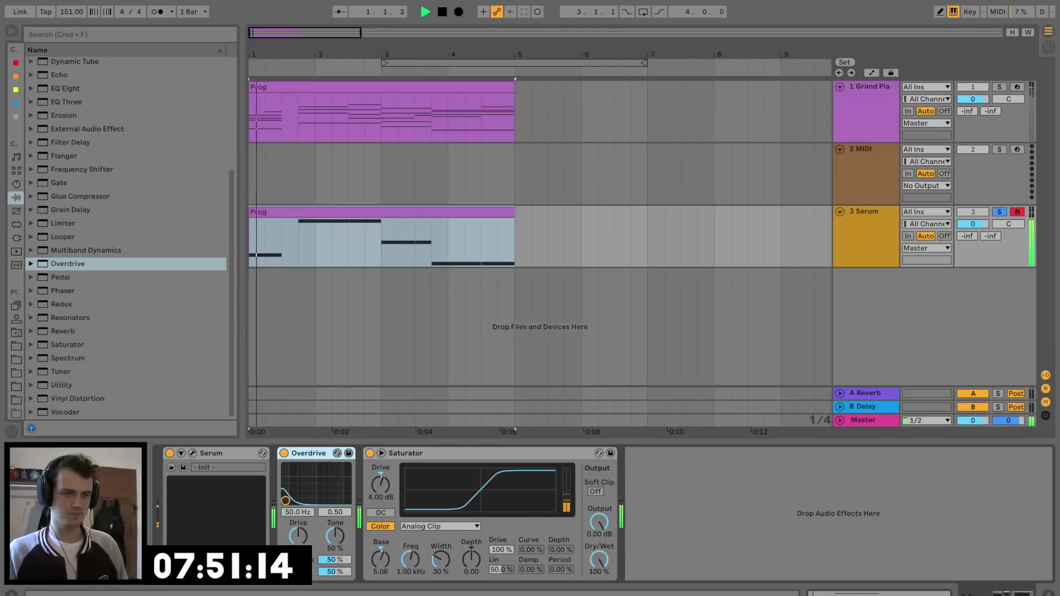
{"action": "key", "text": "space"}
{"action": "left_click", "coordinate": [193, 453]}
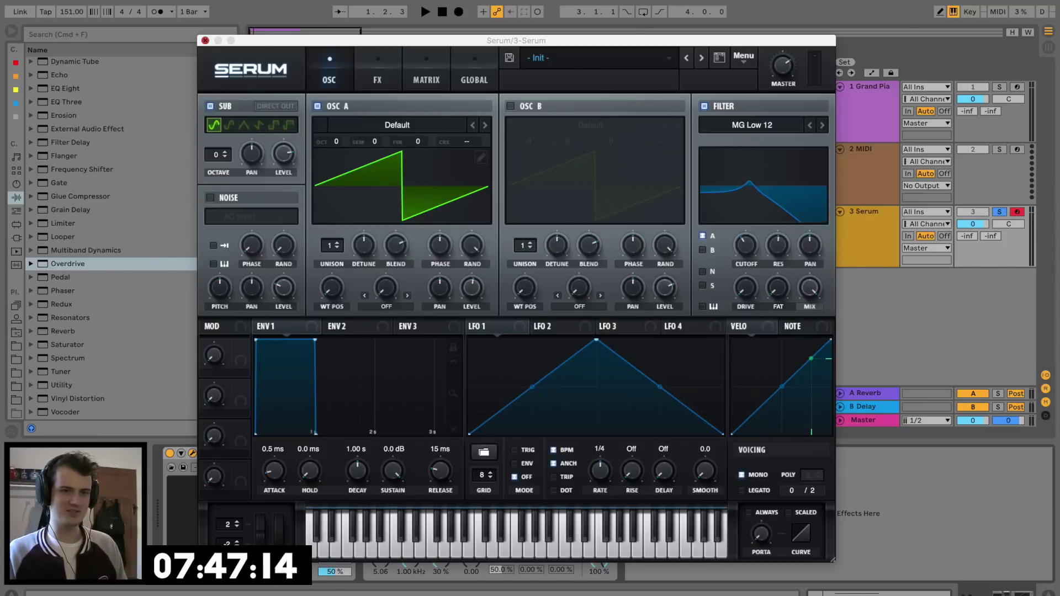
{"action": "left_click", "coordinate": [205, 41]}
Step: Insert a new MIDI track below the bass track and load Serum on it
{"action": "left_click", "coordinate": [531, 238]}
{"action": "left_click", "coordinate": [867, 231]}
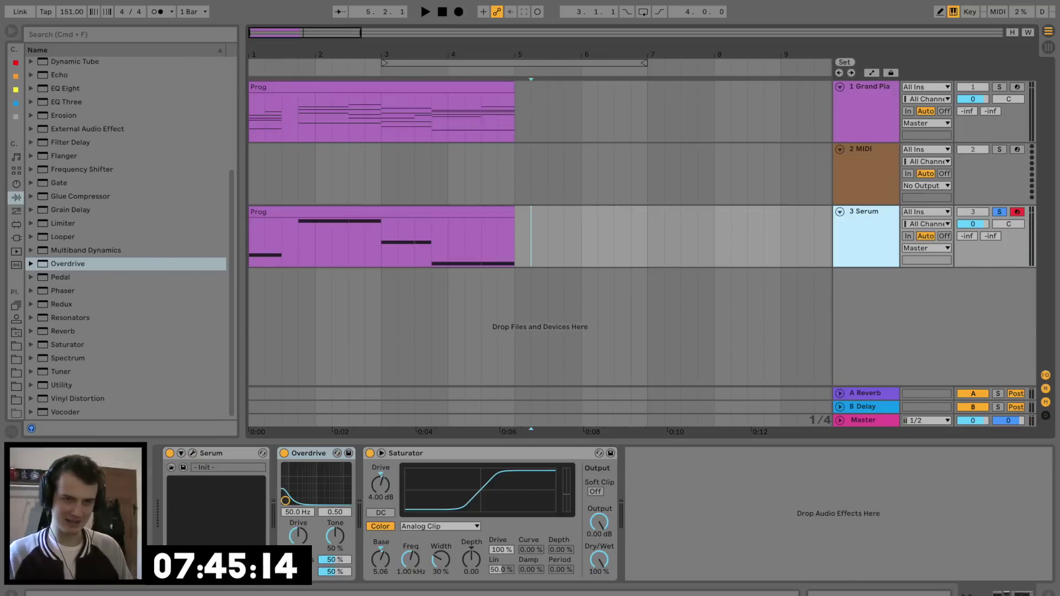
{"action": "key", "text": "super+shift+t"}
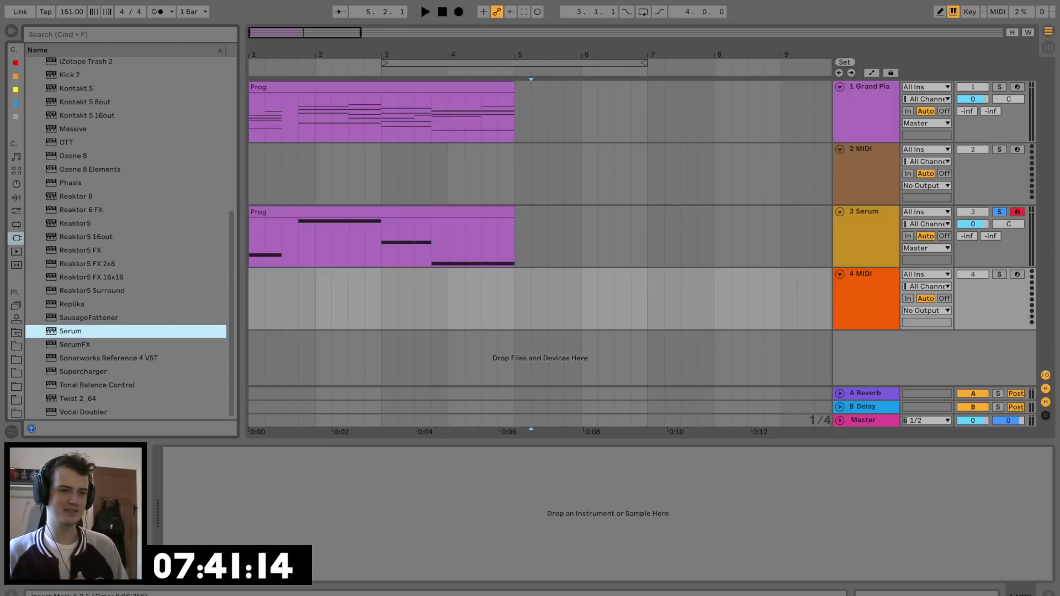
{"action": "key", "text": "Return"}
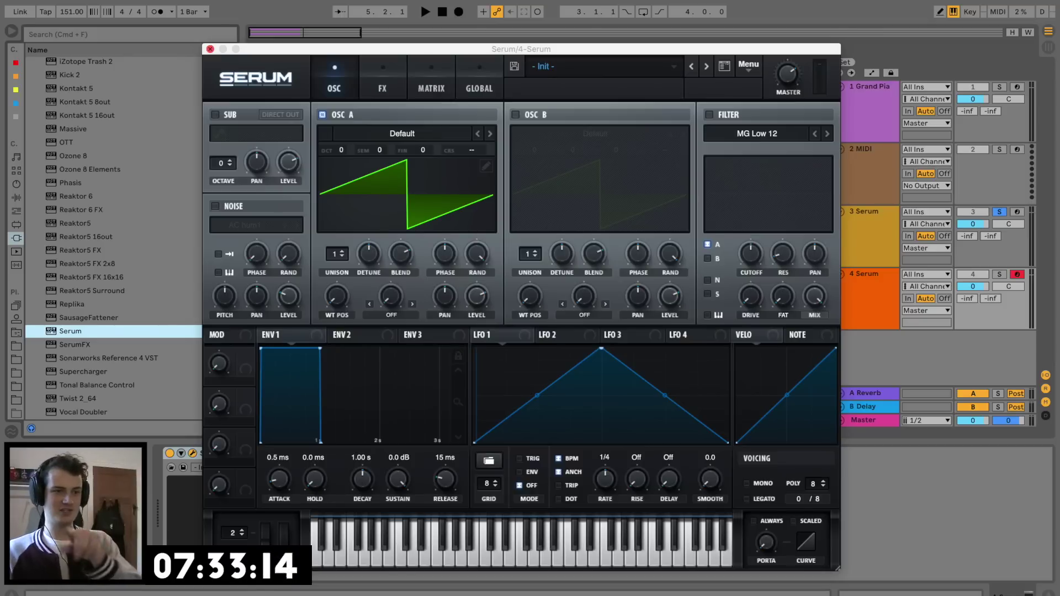
{"action": "left_click", "coordinate": [209, 49]}
Step: Copy the piano's Prog clip onto the new Serum track and solo that track to audition the chords
{"action": "left_click_drag", "start_coordinate": [381, 110], "coordinate": [381, 301]}
{"action": "left_click", "coordinate": [866, 287]}
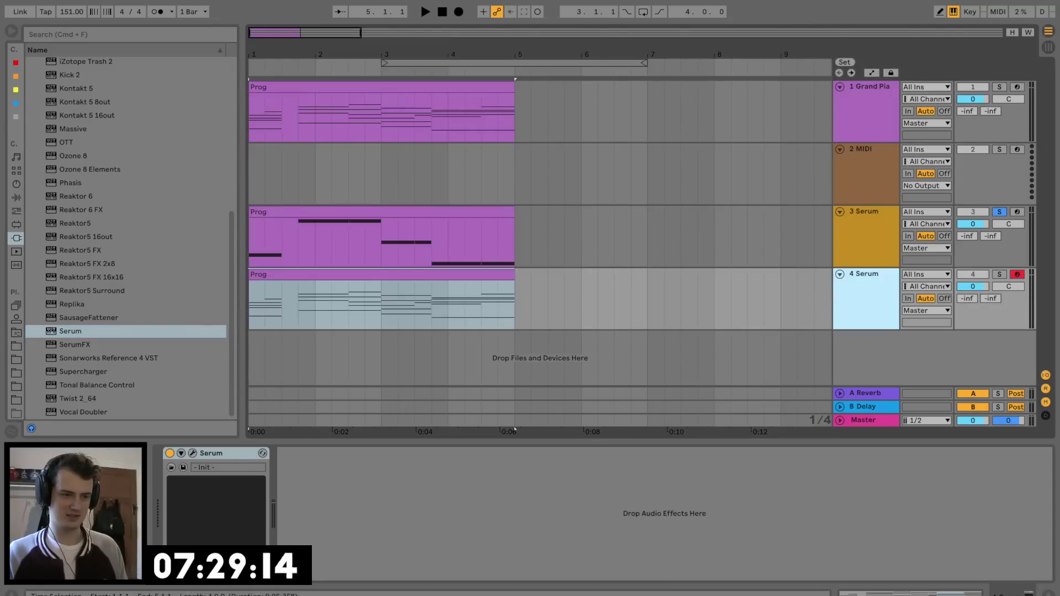
{"action": "left_click", "coordinate": [192, 453]}
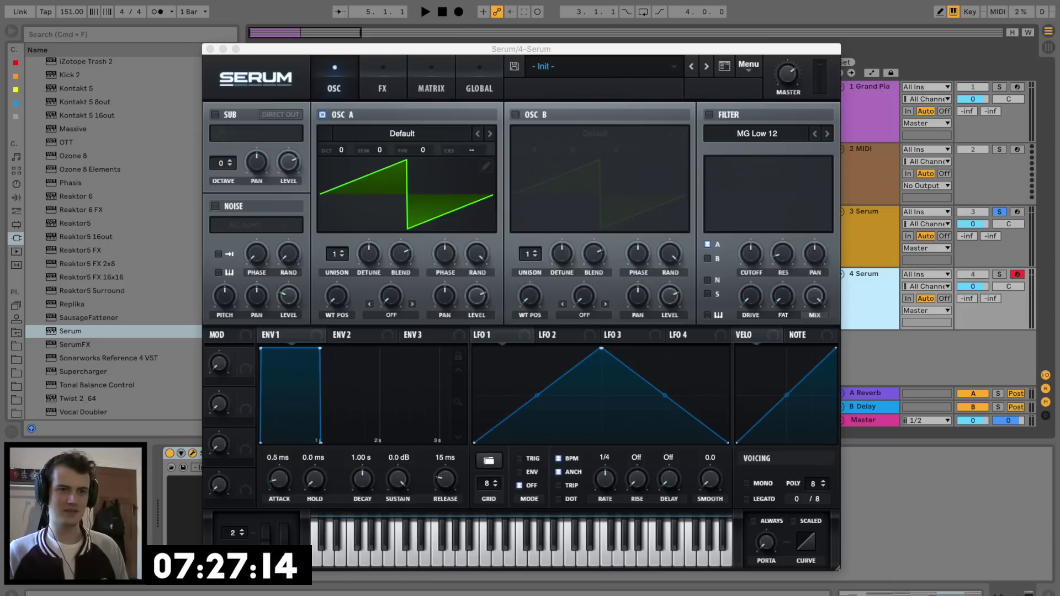
{"action": "key", "text": "space"}
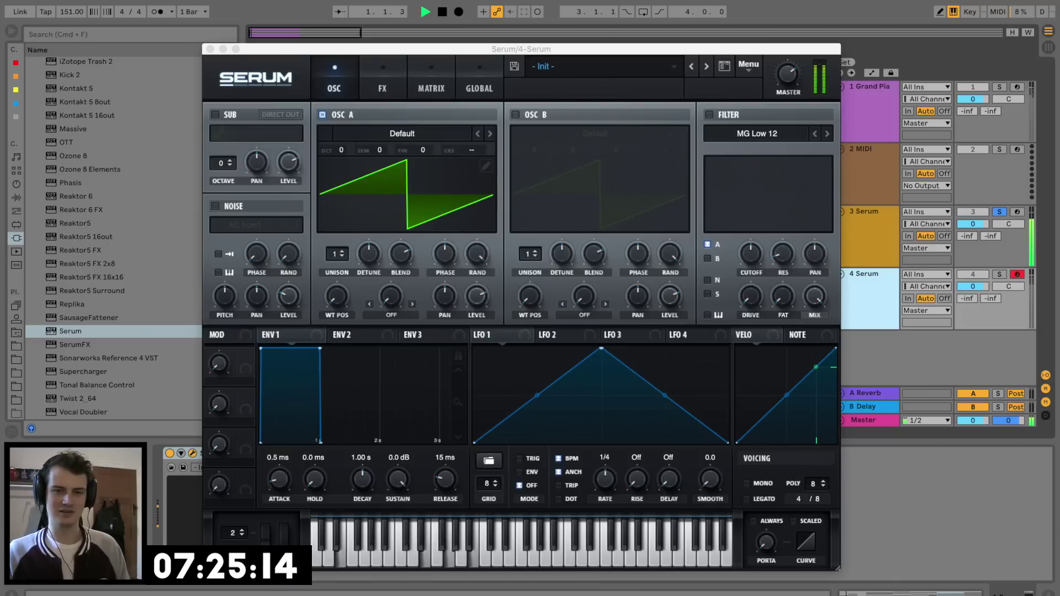
{"action": "left_click", "coordinate": [1000, 274]}
{"action": "key", "text": "space"}
{"action": "key", "text": "space"}
{"action": "key", "text": "space"}
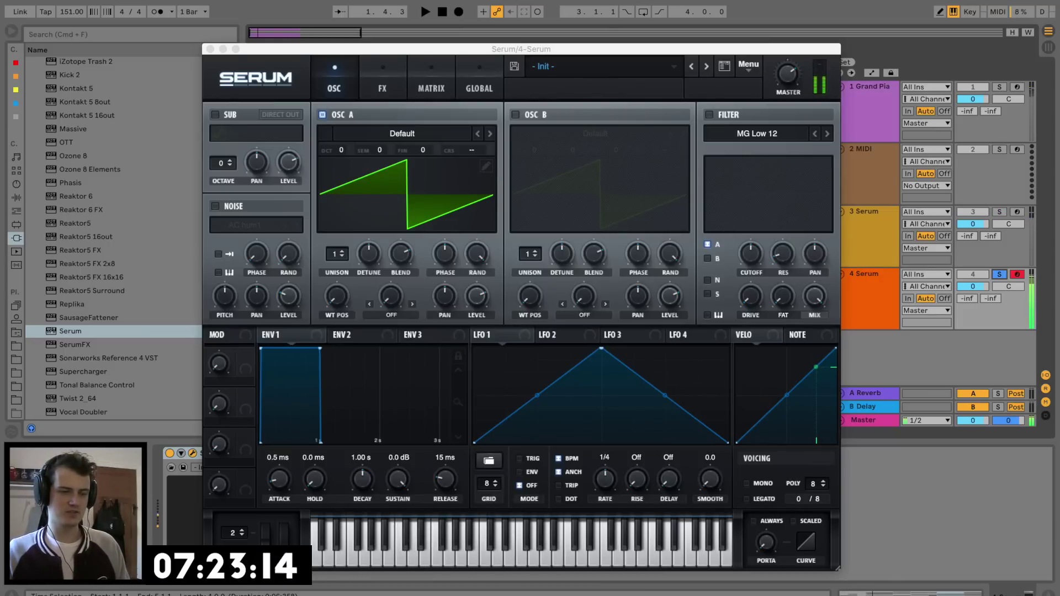
Step: Raise OSC A's unison to 16 voices and enable OSC B with the Basic Mini wavetable
{"action": "left_click_drag", "start_coordinate": [336, 254], "coordinate": [336, 210]}
{"action": "key", "text": "space"}
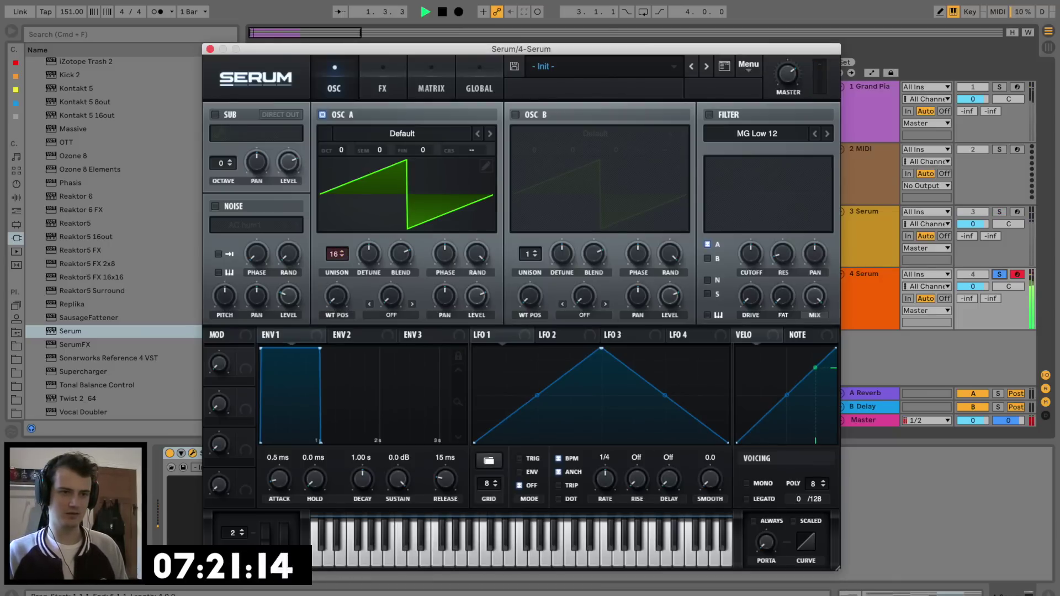
{"action": "left_click", "coordinate": [515, 114]}
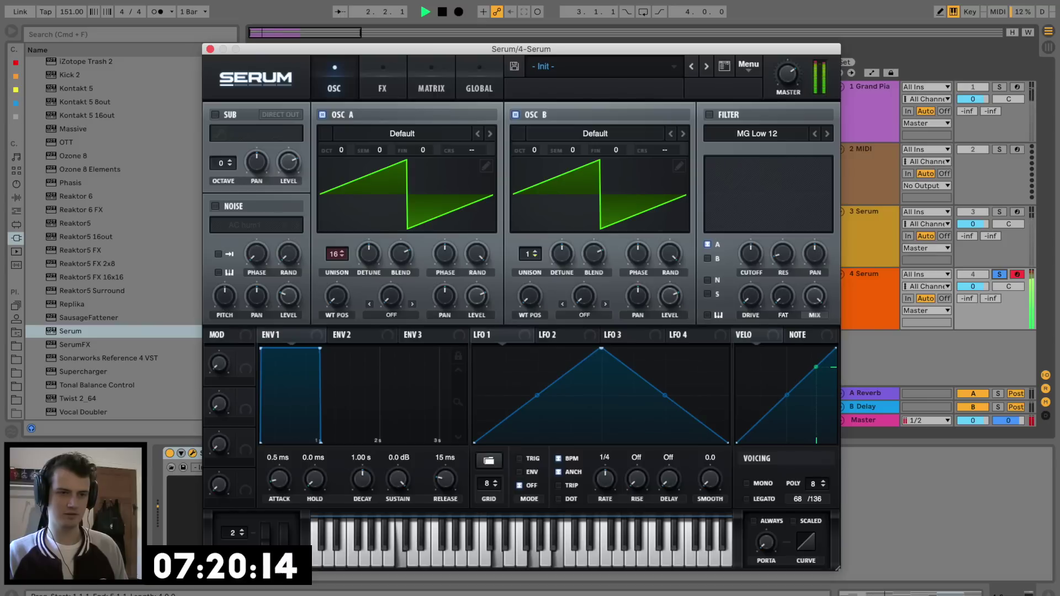
{"action": "left_click", "coordinate": [682, 133]}
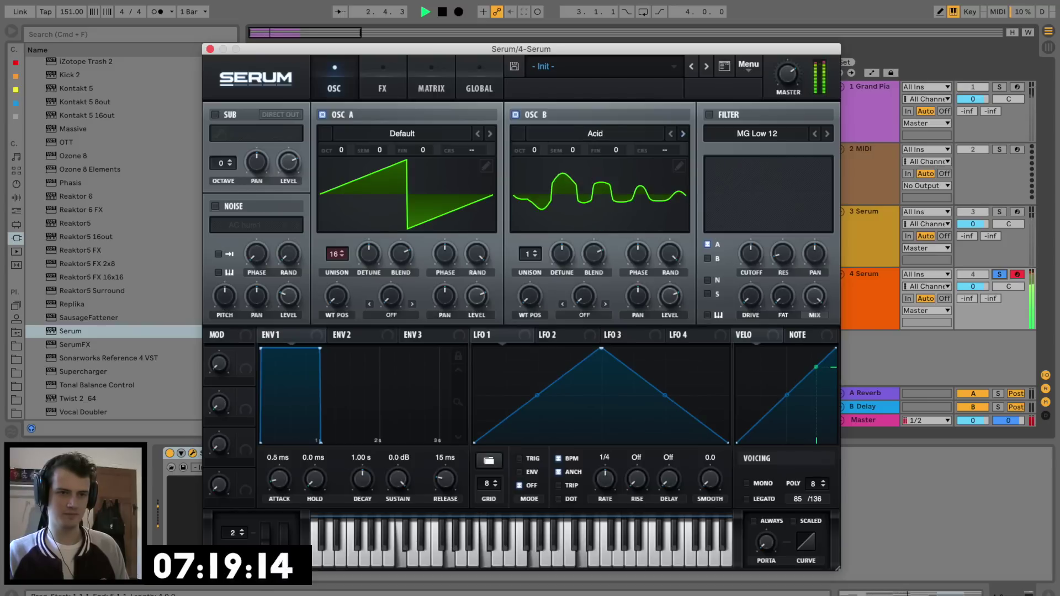
{"action": "left_click", "coordinate": [683, 134]}
{"action": "left_click", "coordinate": [683, 133]}
{"action": "left_click", "coordinate": [683, 134]}
{"action": "left_click", "coordinate": [671, 133]}
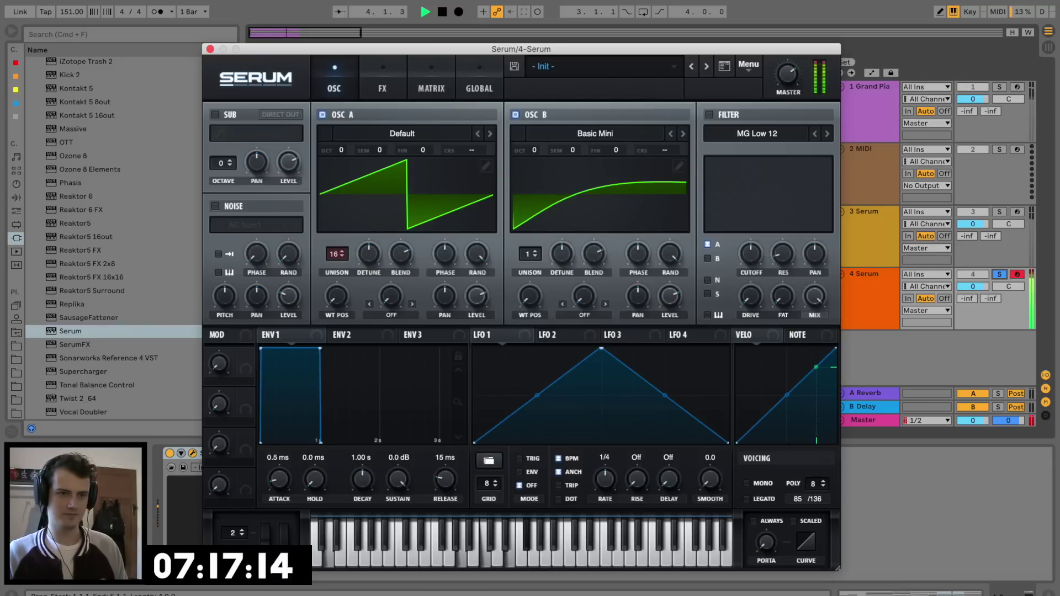
Step: Reduce OSC A's unison to 9 voices and replay the chords
{"action": "left_click_drag", "start_coordinate": [335, 254], "coordinate": [335, 279]}
{"action": "key", "text": "space"}
{"action": "key", "text": "space"}
{"action": "key", "text": "space"}
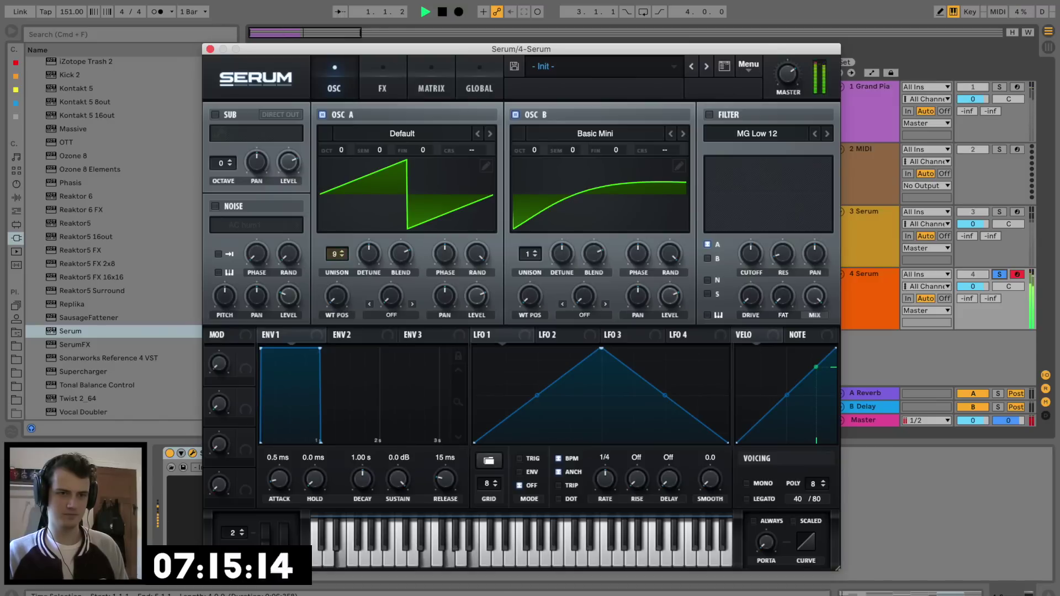
Step: Enable Serum's Hyper/Dimension effect with reduced rate and detune, a 15% Hyper mix, a smaller Dimension size and a 22% Dimension mix
{"action": "left_click", "coordinate": [382, 79]}
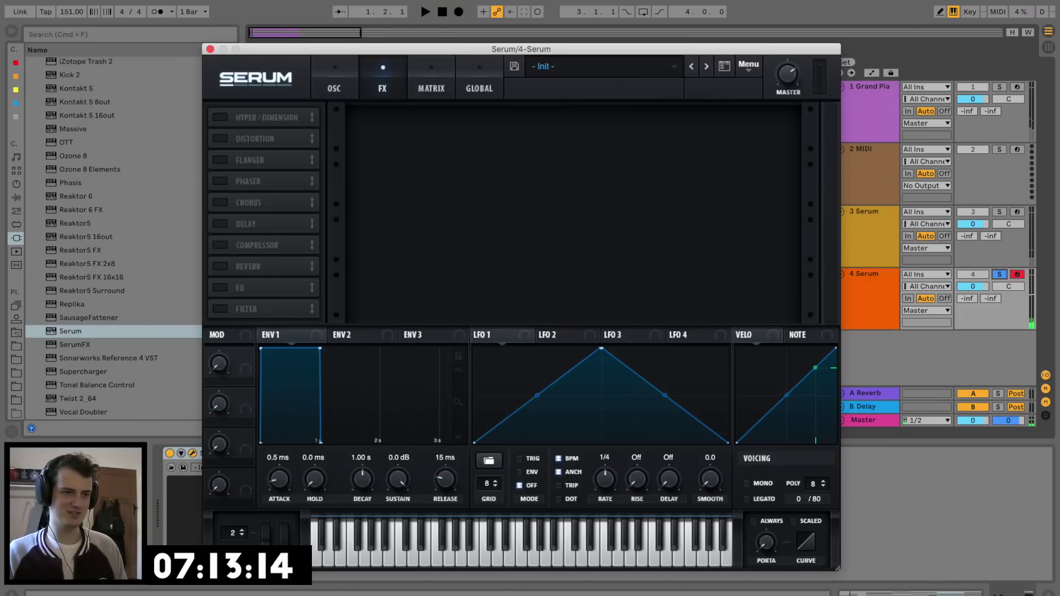
{"action": "left_click", "coordinate": [220, 118]}
{"action": "key", "text": "space"}
{"action": "left_click_drag", "start_coordinate": [466, 125], "coordinate": [466, 72]}
{"action": "left_click_drag", "start_coordinate": [424, 125], "coordinate": [423, 83]}
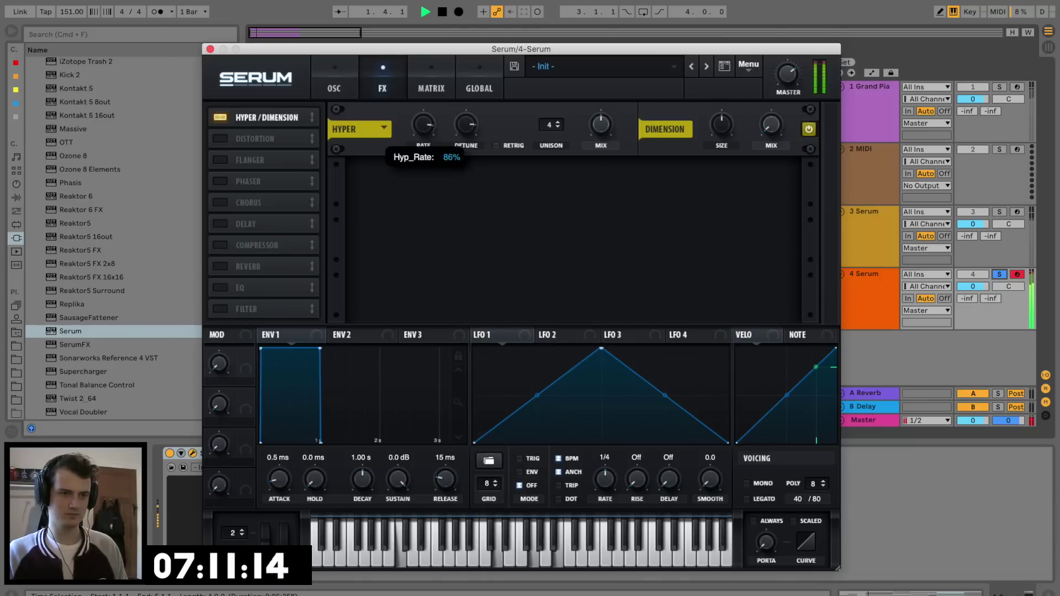
{"action": "mouse_move", "coordinate": [465, 124]}
{"action": "mouse_move", "coordinate": [466, 125]}
{"action": "left_mouse_down"}
{"action": "mouse_move", "coordinate": [465, 102]}
{"action": "mouse_move", "coordinate": [423, 143]}
{"action": "mouse_move", "coordinate": [466, 141]}
{"action": "left_mouse_up"}
{"action": "left_click_drag", "start_coordinate": [601, 124], "coordinate": [601, 149]}
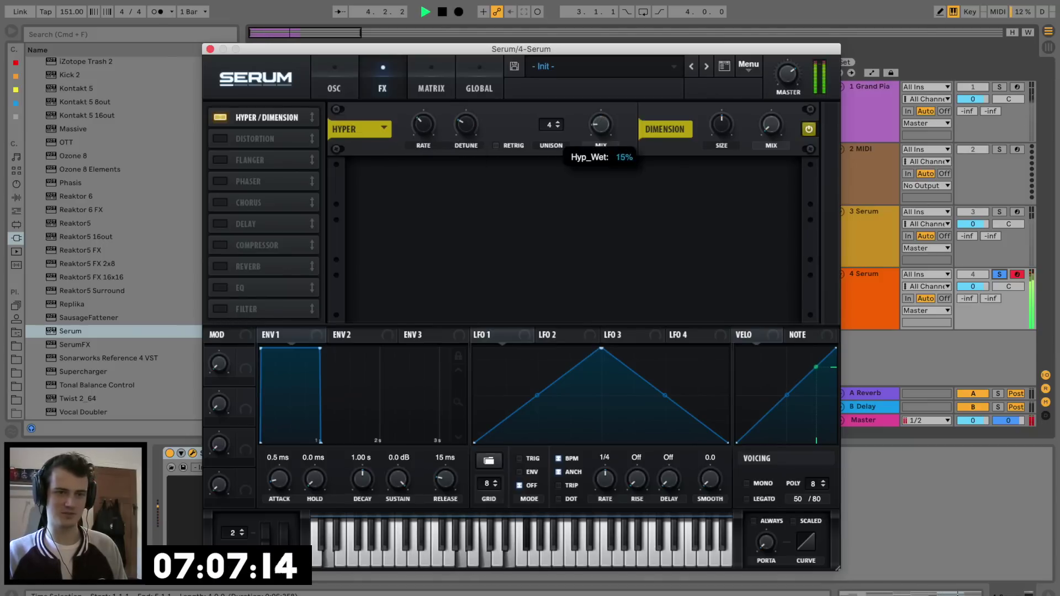
{"action": "left_click_drag", "start_coordinate": [720, 124], "coordinate": [721, 149]}
{"action": "mouse_move", "coordinate": [772, 124]}
{"action": "left_mouse_down"}
{"action": "mouse_move", "coordinate": [771, 149]}
{"action": "mouse_move", "coordinate": [771, 120]}
{"action": "left_mouse_up"}
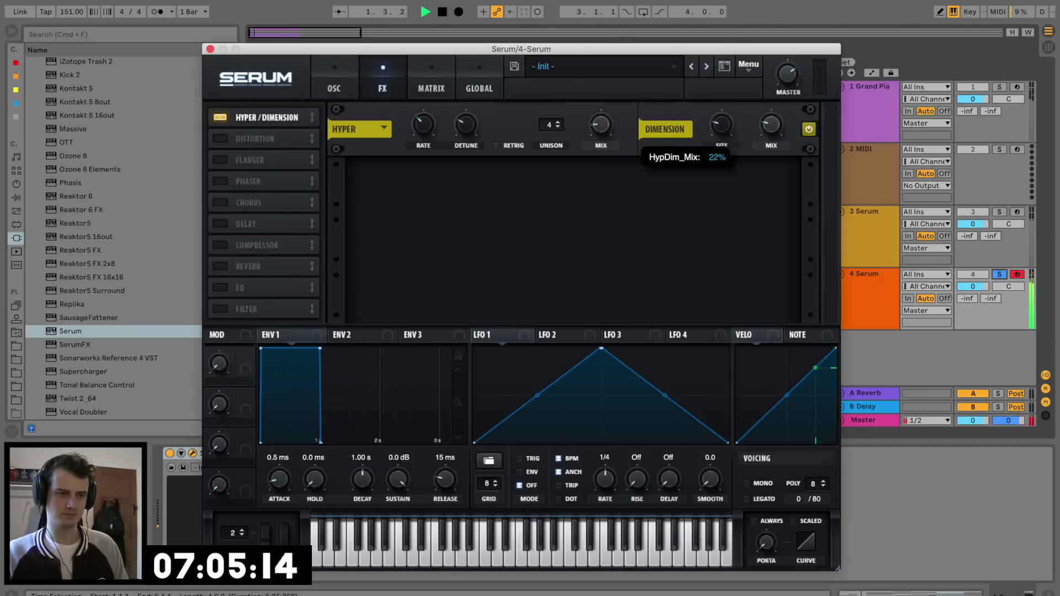
Step: Enable a multiband compressor with 9.4 dB gain and an EQ with its low band switched to low cut
{"action": "left_click", "coordinate": [220, 245]}
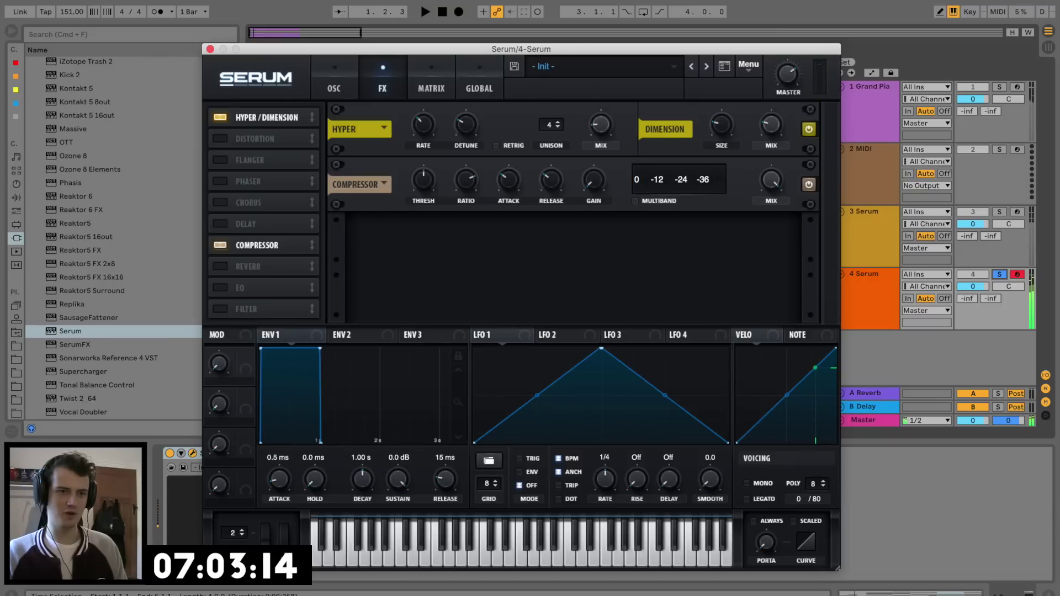
{"action": "left_click_drag", "start_coordinate": [594, 179], "coordinate": [593, 160]}
{"action": "left_click", "coordinate": [634, 201]}
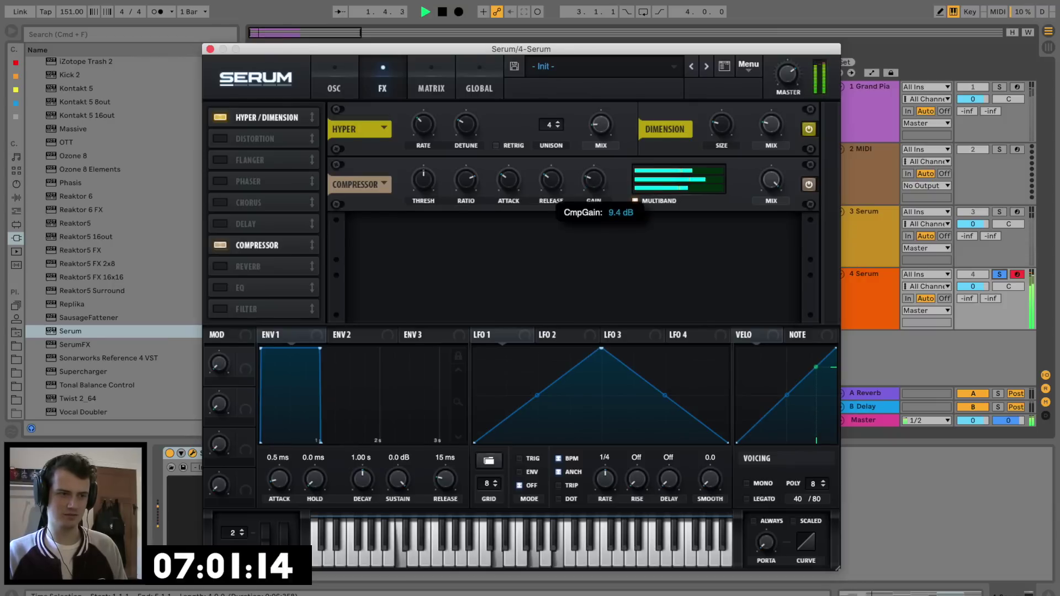
{"action": "left_click", "coordinate": [220, 288]}
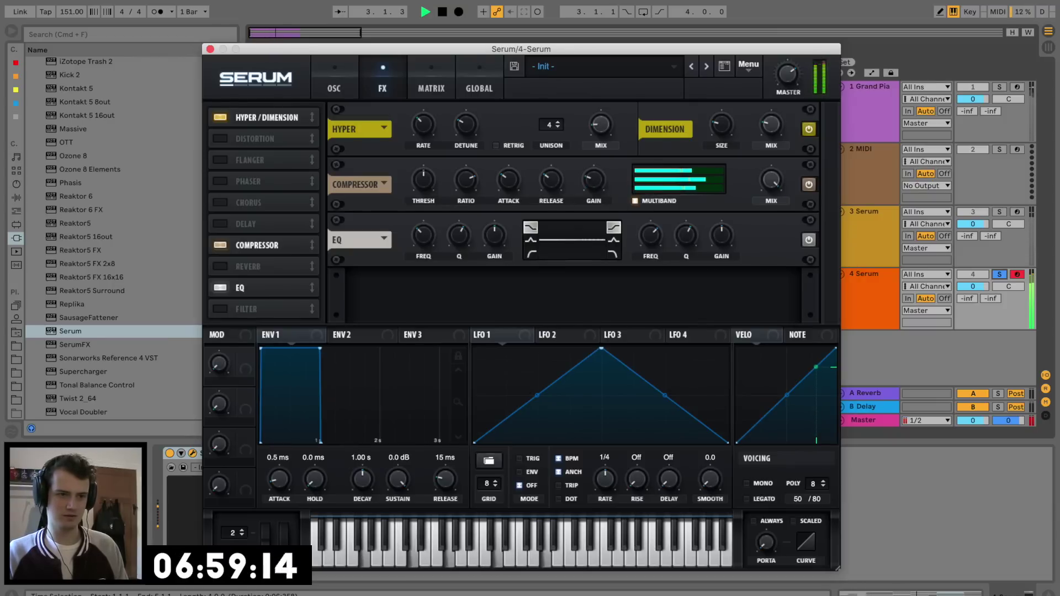
{"action": "left_click", "coordinate": [530, 253]}
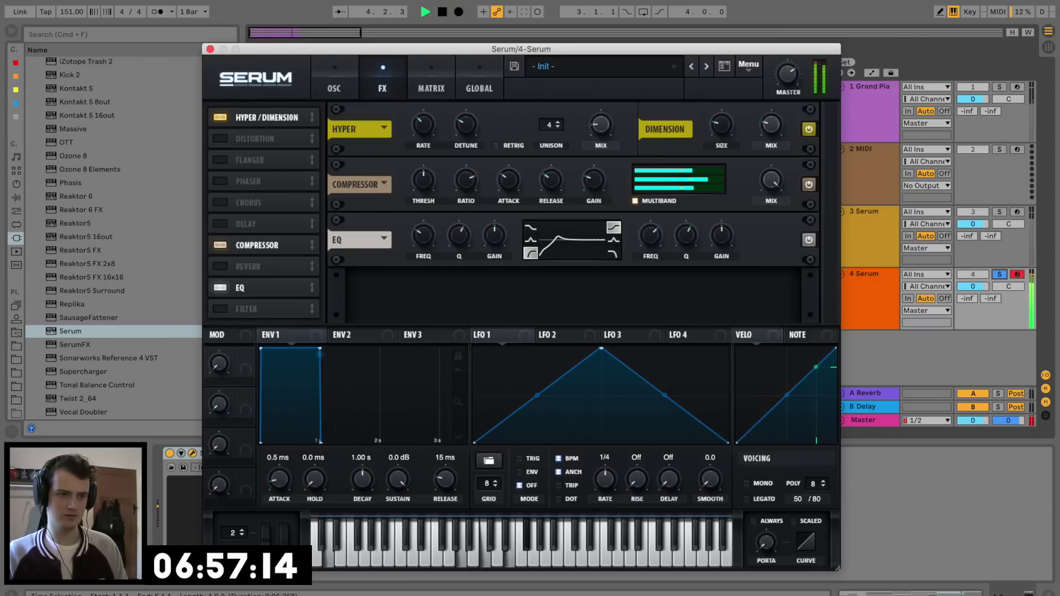
{"action": "key", "text": "space"}
{"action": "left_click", "coordinate": [221, 139]}
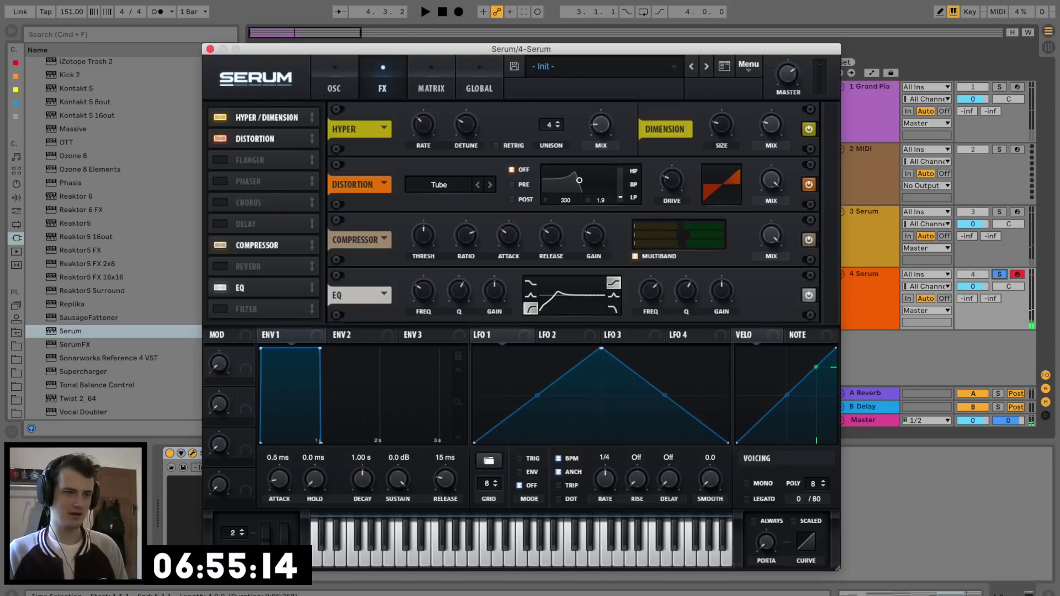
{"action": "key", "text": "space"}
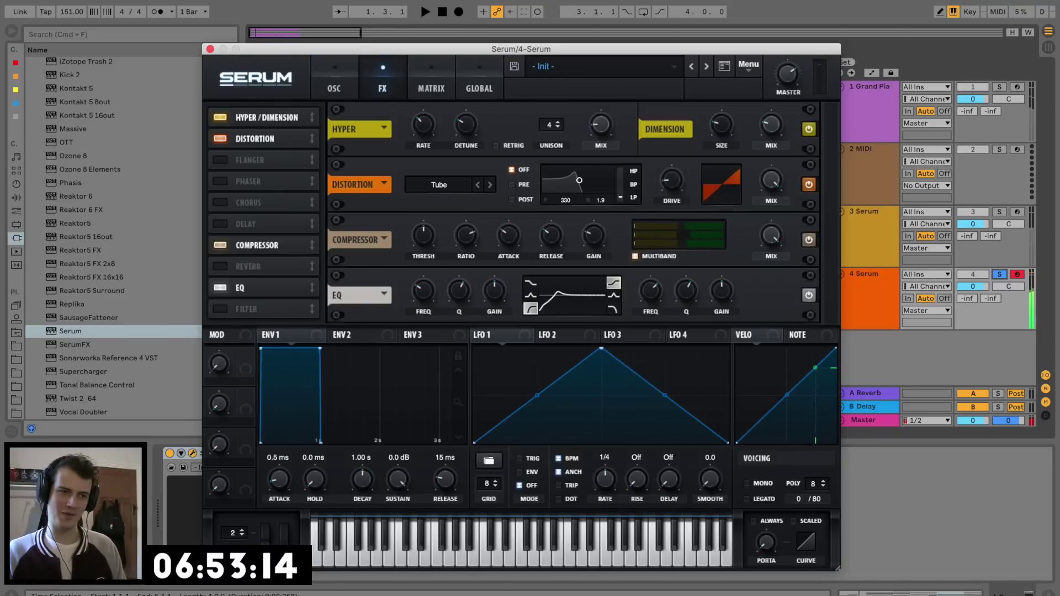
{"action": "left_click", "coordinate": [221, 138]}
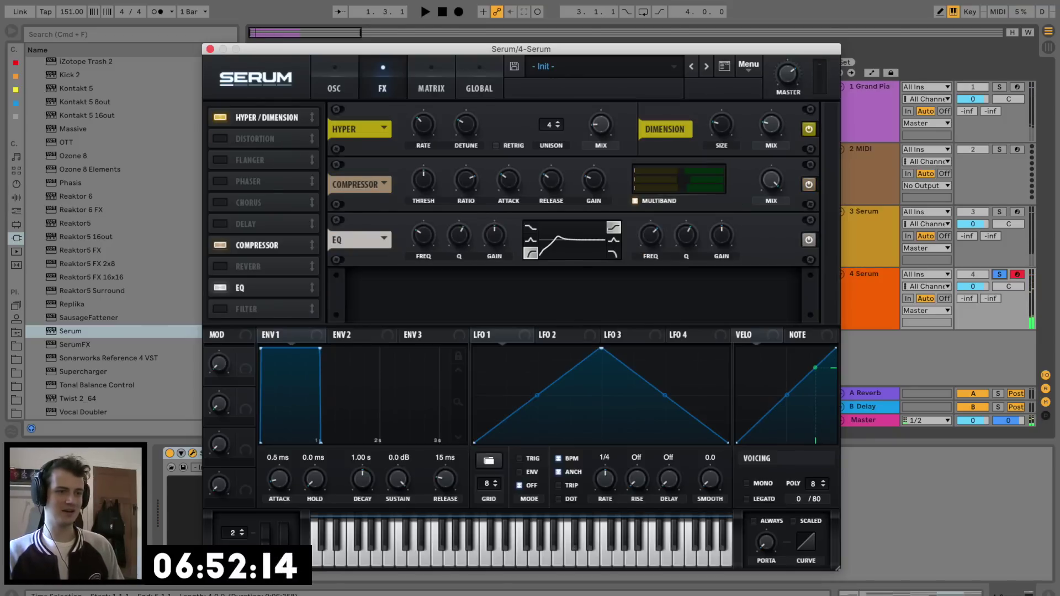
Step: Enable Serum's Chorus with a reduced mix and a Hall reverb with a 3.5 s decay
{"action": "left_click", "coordinate": [221, 203]}
{"action": "key", "text": "space"}
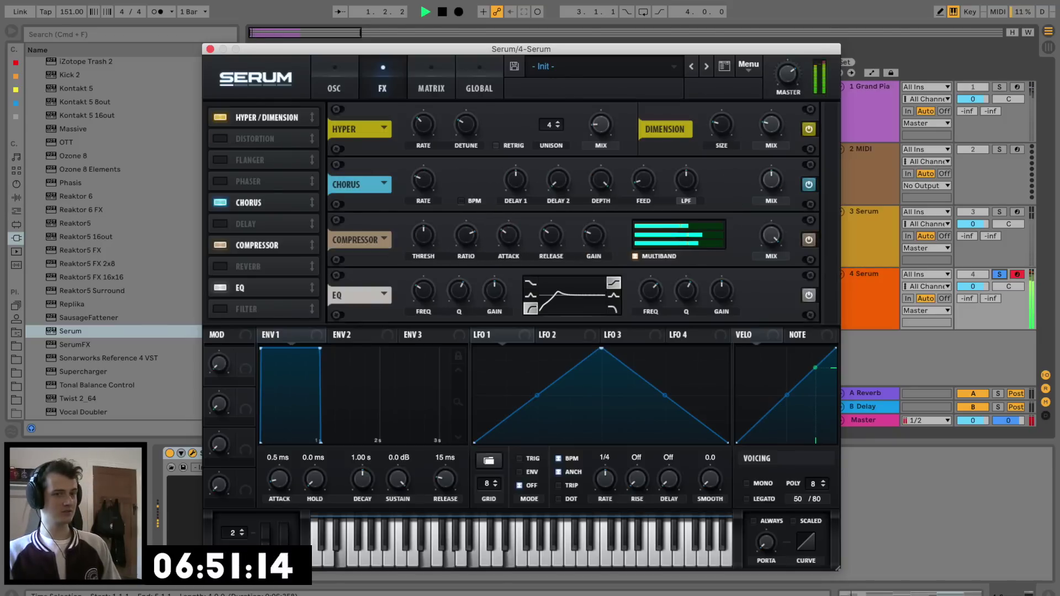
{"action": "left_click", "coordinate": [220, 266]}
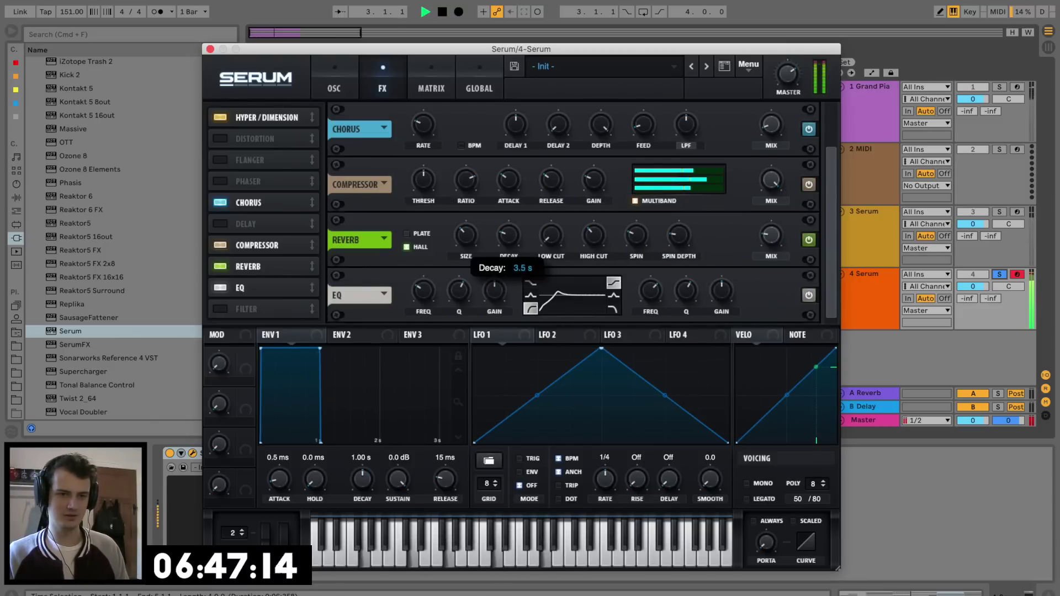
Step: Close the Serum window and play the piano, bass and chord synth together with all solos off
{"action": "key", "text": "space"}
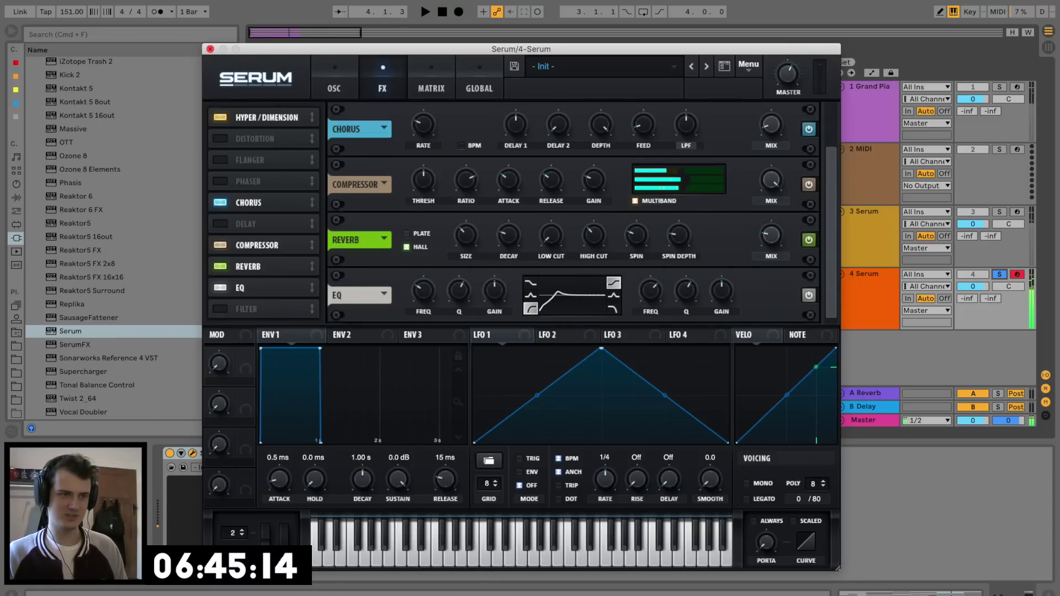
{"action": "left_click", "coordinate": [210, 49]}
{"action": "key", "text": "space"}
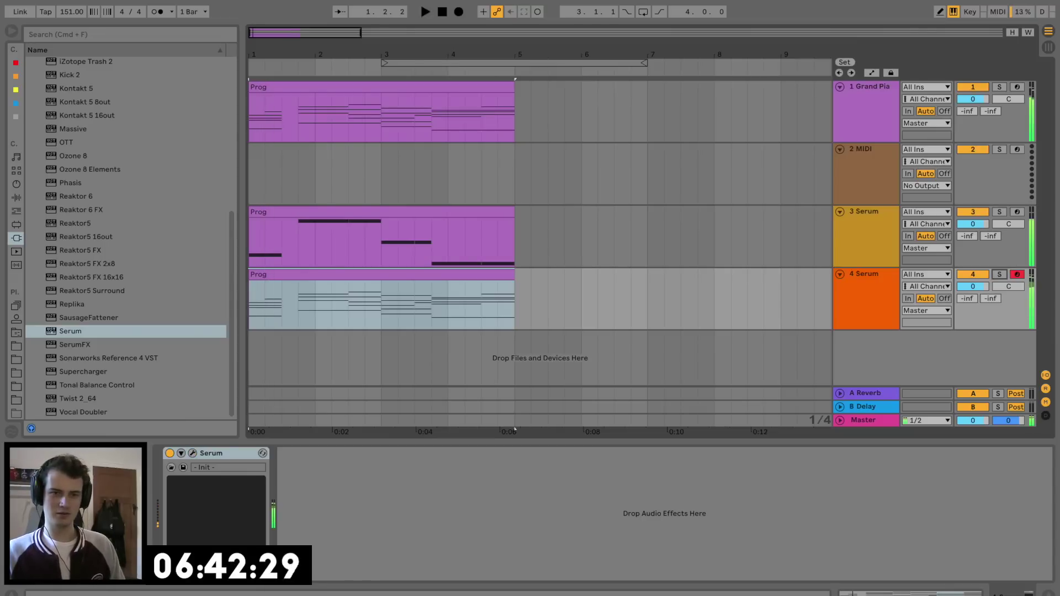
Step: Lower the grand piano track's volume to -6.7 dB during playback and duplicate the Serum chord track
{"action": "key", "text": "space"}
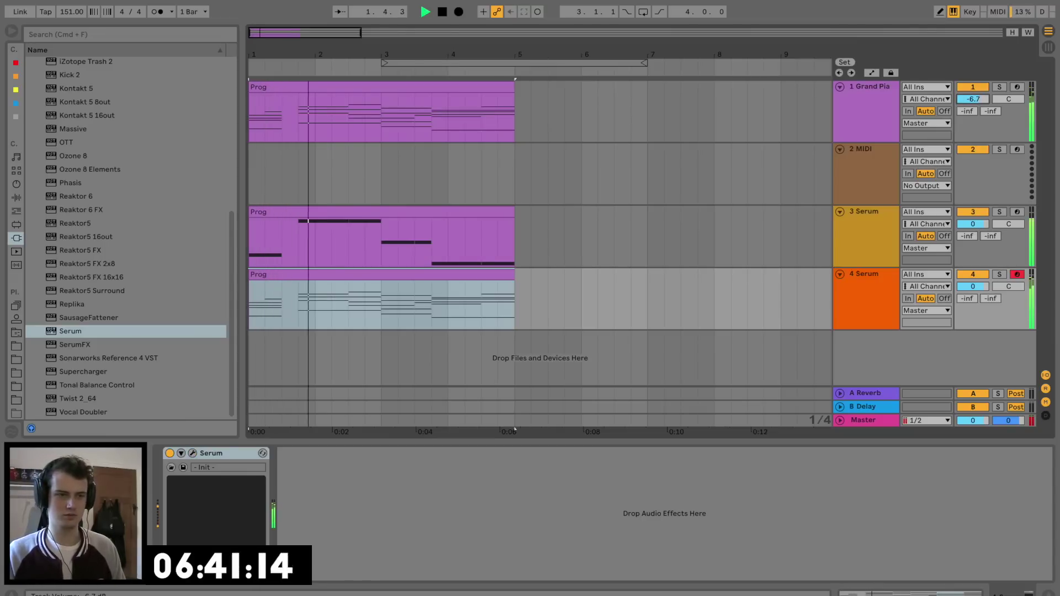
{"action": "left_click", "coordinate": [866, 299]}
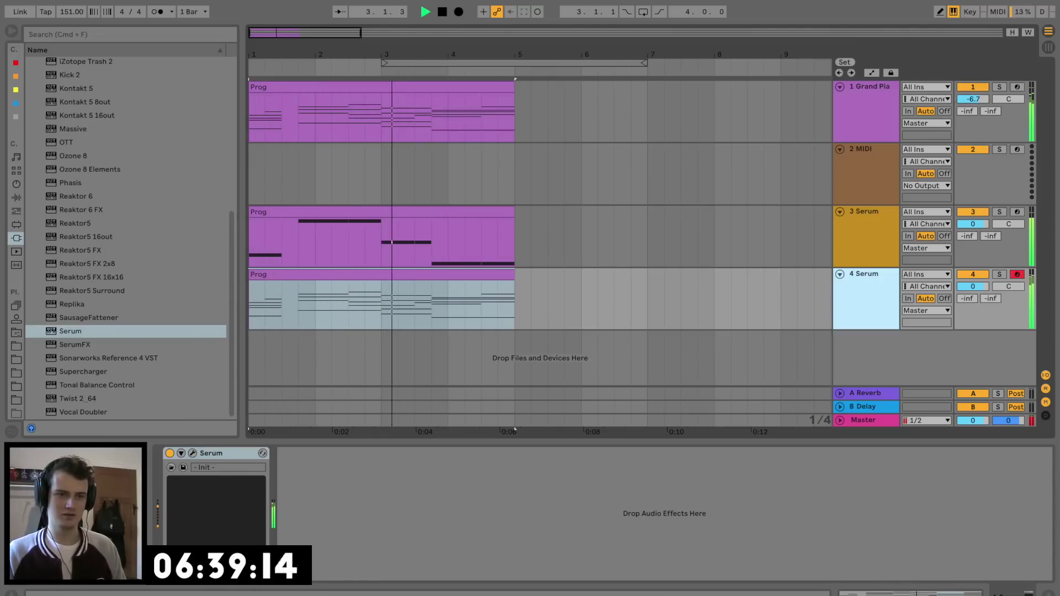
{"action": "left_click_drag", "start_coordinate": [386, 54], "coordinate": [385, 48]}
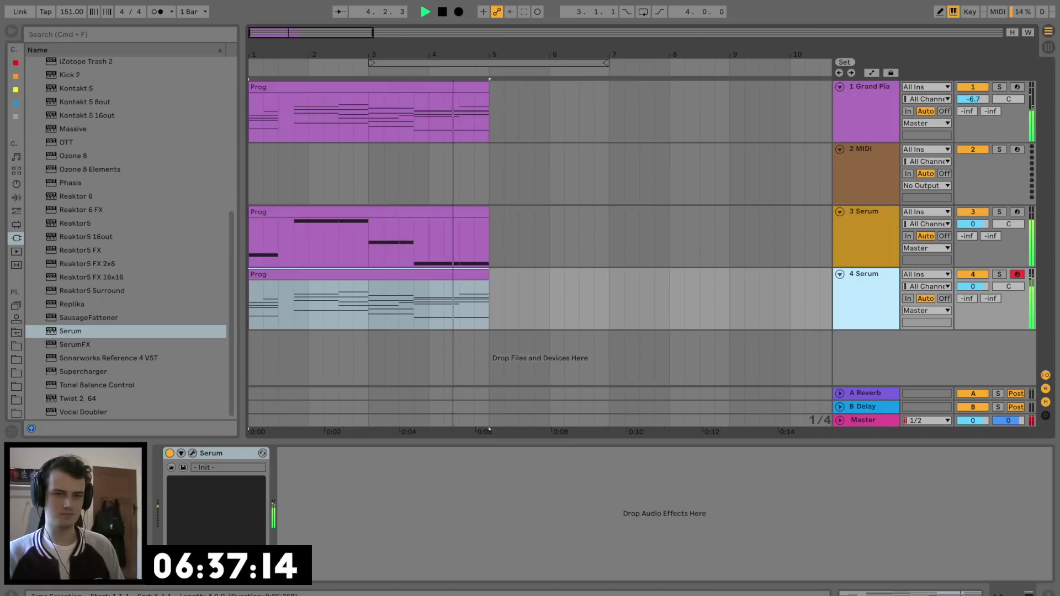
{"action": "key", "text": "super+d"}
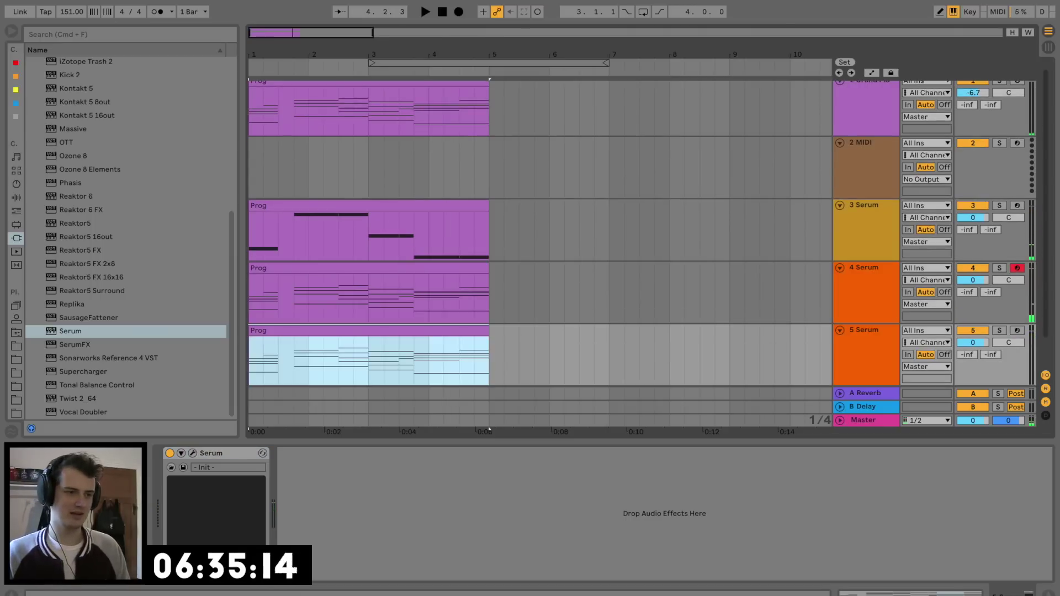
Step: Solo the duplicate and set its Serum oscillator A to 1 unison voice, shifting oscillator A's octave up and oscillator B's down
{"action": "left_click", "coordinate": [999, 330]}
{"action": "scroll", "coordinate": [999, 330], "scroll_direction": "down", "scroll_amount": 2}
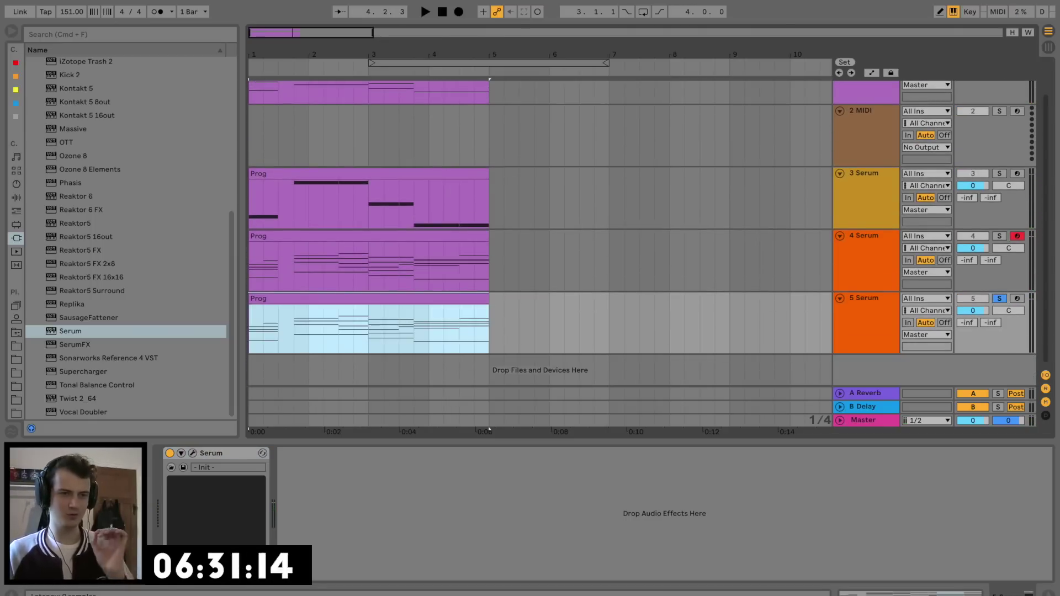
{"action": "left_click", "coordinate": [193, 452]}
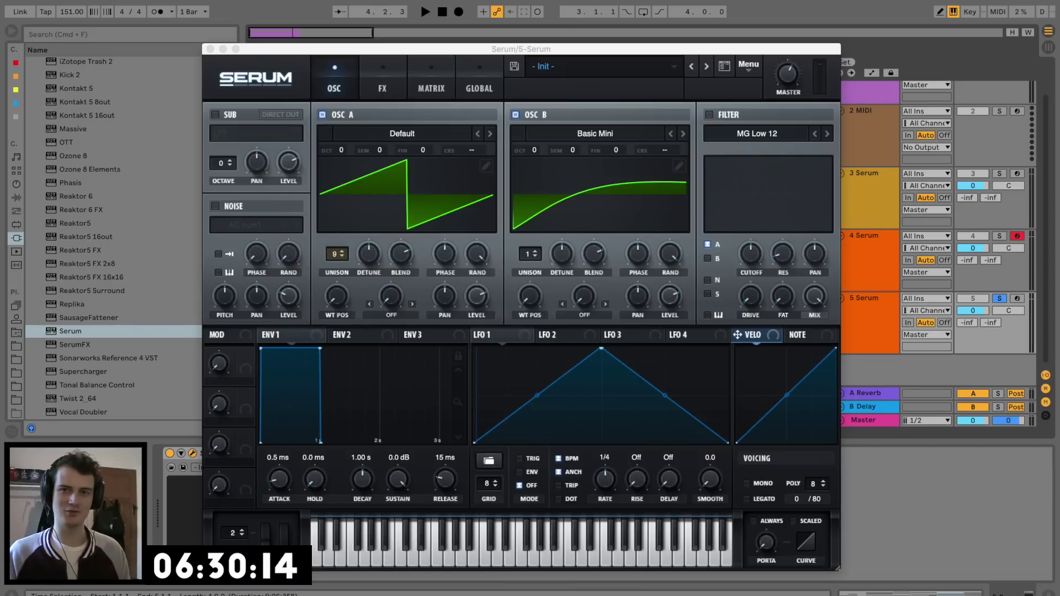
{"action": "key", "text": "space"}
{"action": "left_click_drag", "start_coordinate": [334, 254], "coordinate": [335, 303]}
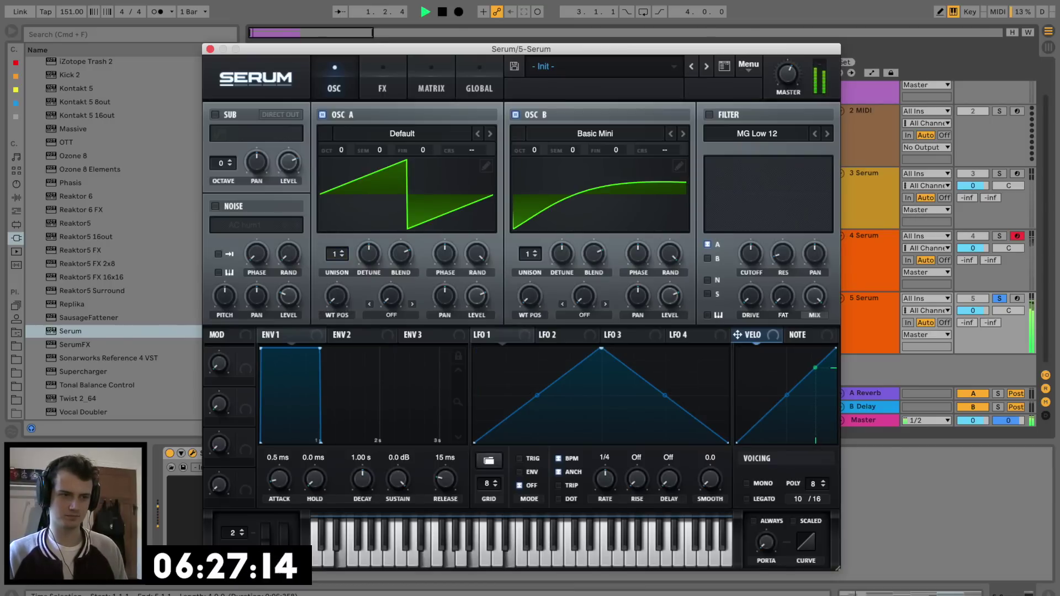
{"action": "left_click_drag", "start_coordinate": [340, 150], "coordinate": [340, 140]}
{"action": "mouse_move", "coordinate": [533, 150]}
{"action": "left_mouse_down"}
{"action": "mouse_move", "coordinate": [533, 128]}
{"action": "mouse_move", "coordinate": [533, 158]}
{"action": "left_mouse_up"}
{"action": "key", "text": "super+w"}
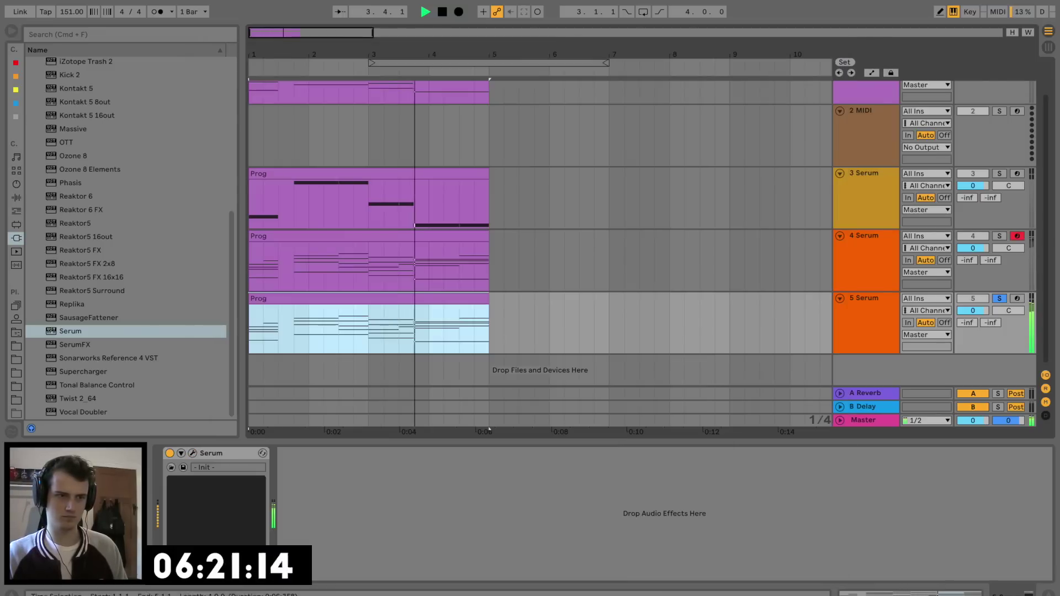
Step: Open the duplicated chord clip in an enlarged MIDI note editor
{"action": "key", "text": "space"}
{"action": "key", "text": "shift+Tab"}
{"action": "left_click_drag", "start_coordinate": [552, 441], "coordinate": [552, 105]}
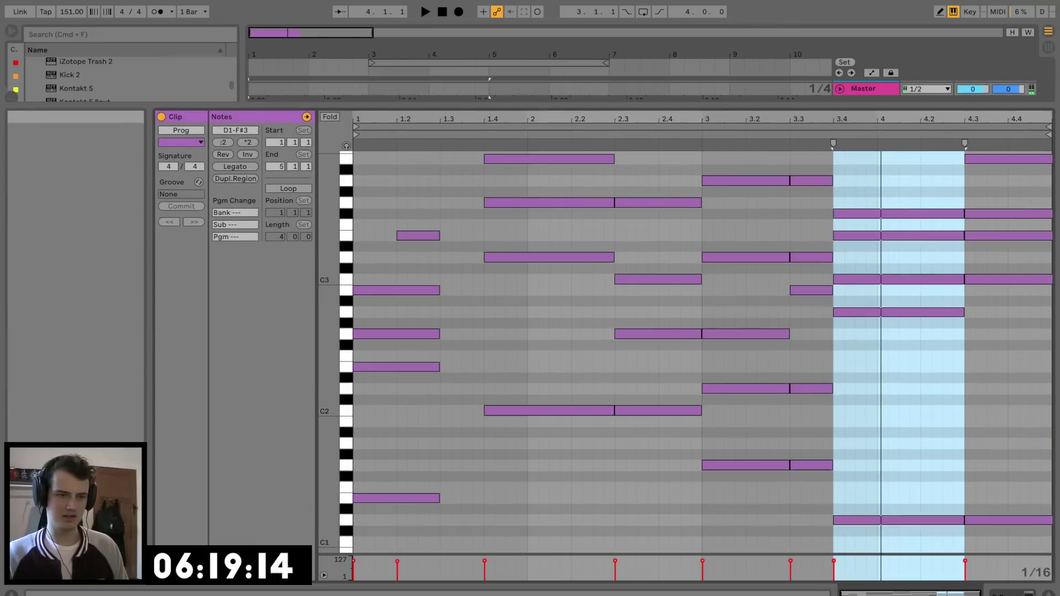
Step: Try removing the G2 and B2 notes from the first chord, and undo both deletions
{"action": "key", "text": "space"}
{"action": "key", "text": "space"}
{"action": "key", "text": "space"}
{"action": "double_click", "coordinate": [396, 334]}
{"action": "double_click", "coordinate": [397, 290]}
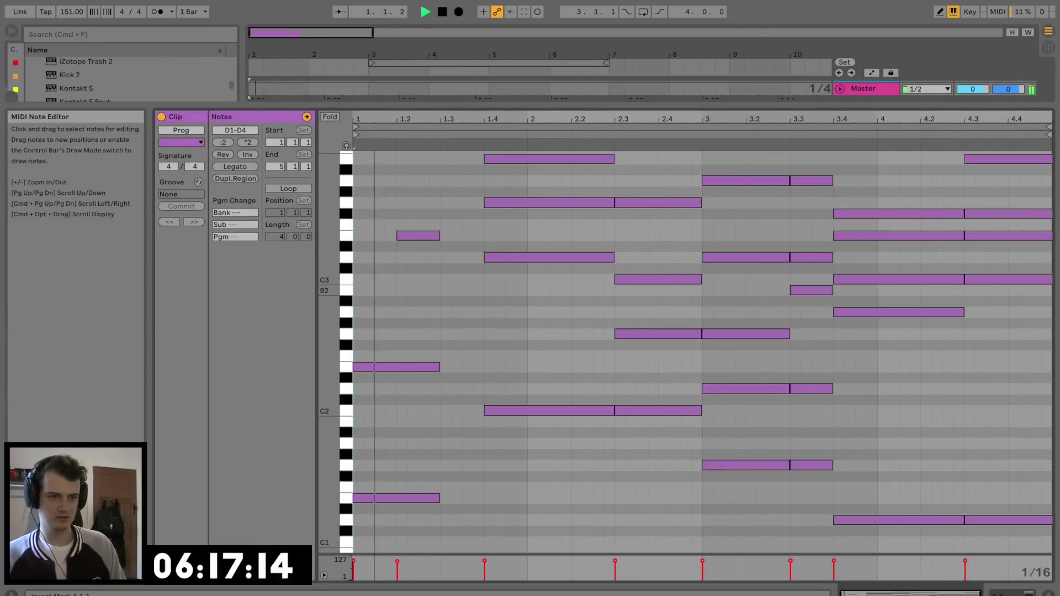
{"action": "key", "text": "space"}
{"action": "key", "text": "super+z"}
{"action": "key", "text": "super+z"}
Step: Delete the G2 note from the first chord and the G3 note from the second chord of the duplicated clip
{"action": "left_click", "coordinate": [396, 334]}
{"action": "key", "text": "space"}
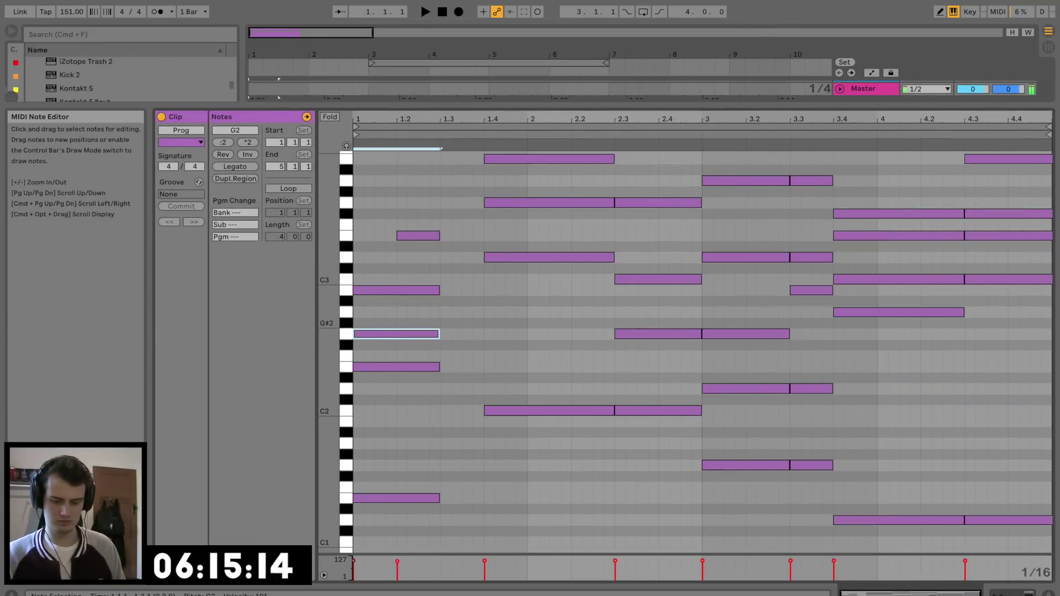
{"action": "key", "text": "Delete"}
{"action": "key", "text": "space"}
{"action": "scroll", "coordinate": [702, 352], "scroll_direction": "up", "scroll_amount": 3}
{"action": "key", "text": "space"}
{"action": "key", "text": "space"}
{"action": "left_click_drag", "start_coordinate": [553, 239], "coordinate": [611, 257]}
{"action": "key", "text": "Delete"}
Step: Delete the C3 note from the third chord and the G2 and D3 notes at the start of bar 3
{"action": "left_click_drag", "start_coordinate": [661, 318], "coordinate": [664, 358]}
{"action": "key", "text": "Delete"}
{"action": "left_click_drag", "start_coordinate": [744, 359], "coordinate": [762, 401]}
{"action": "key", "text": "Delete"}
{"action": "left_click_drag", "start_coordinate": [781, 293], "coordinate": [786, 321]}
{"action": "key", "text": "Delete"}
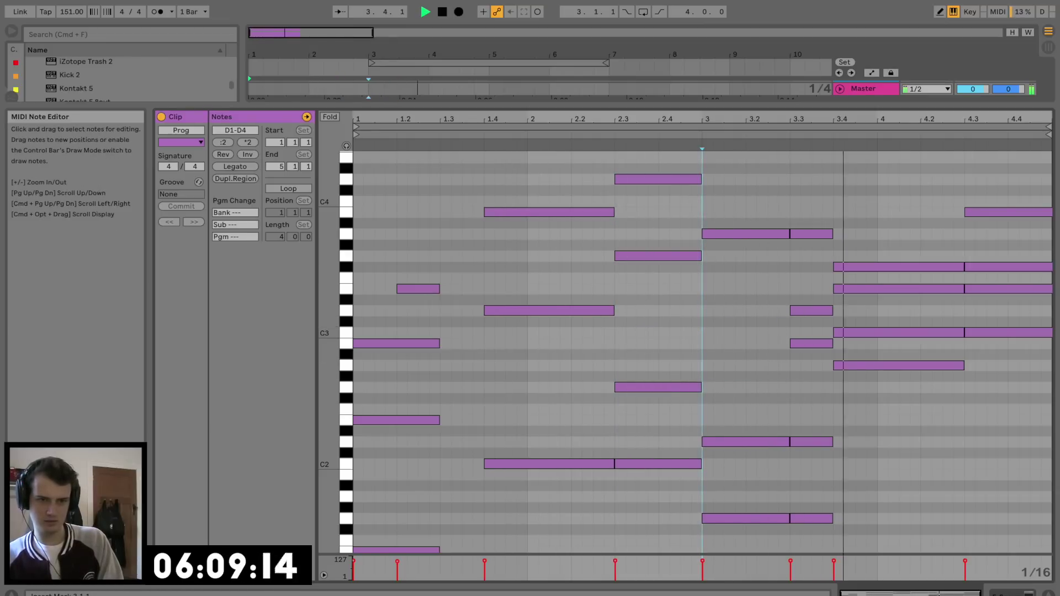
Step: Delete the E3 notes from the last two chords of the duplicated clip and replay the ending
{"action": "left_click", "coordinate": [894, 288]}
{"action": "key", "text": "Down"}
{"action": "key", "text": "Delete"}
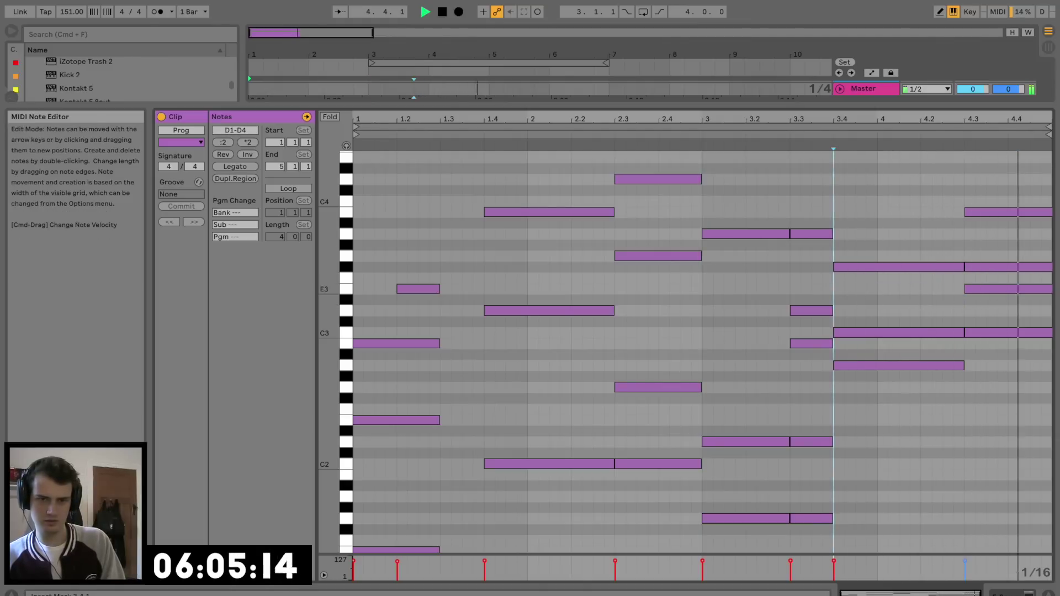
{"action": "left_click", "coordinate": [964, 176]}
{"action": "key", "text": "space"}
{"action": "key", "text": "space"}
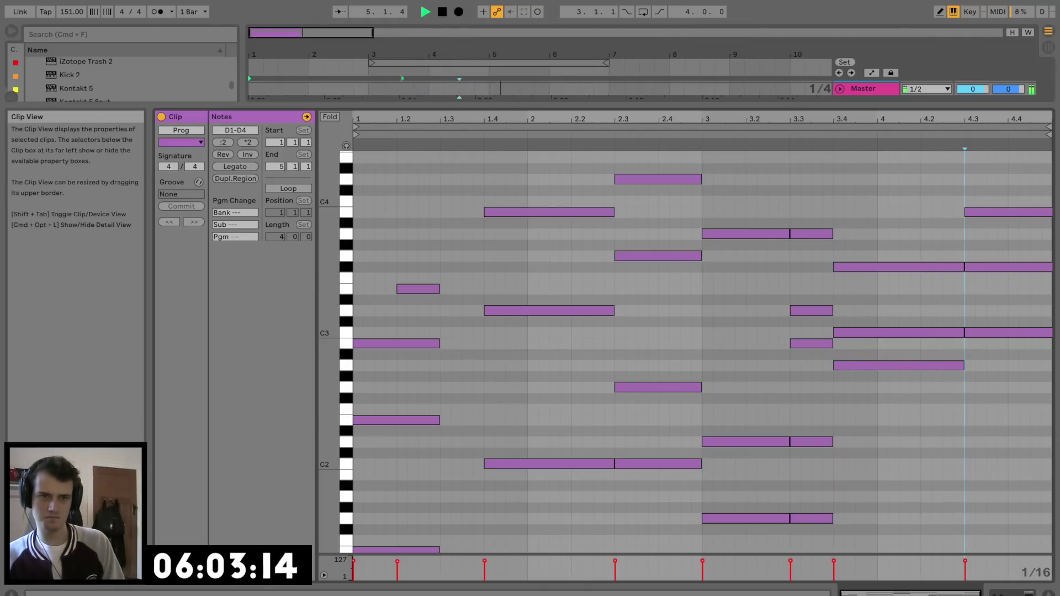
Step: Solo the original Serum chord track alongside the duplicate and play both from bar 4
{"action": "left_click_drag", "start_coordinate": [828, 106], "coordinate": [828, 442]}
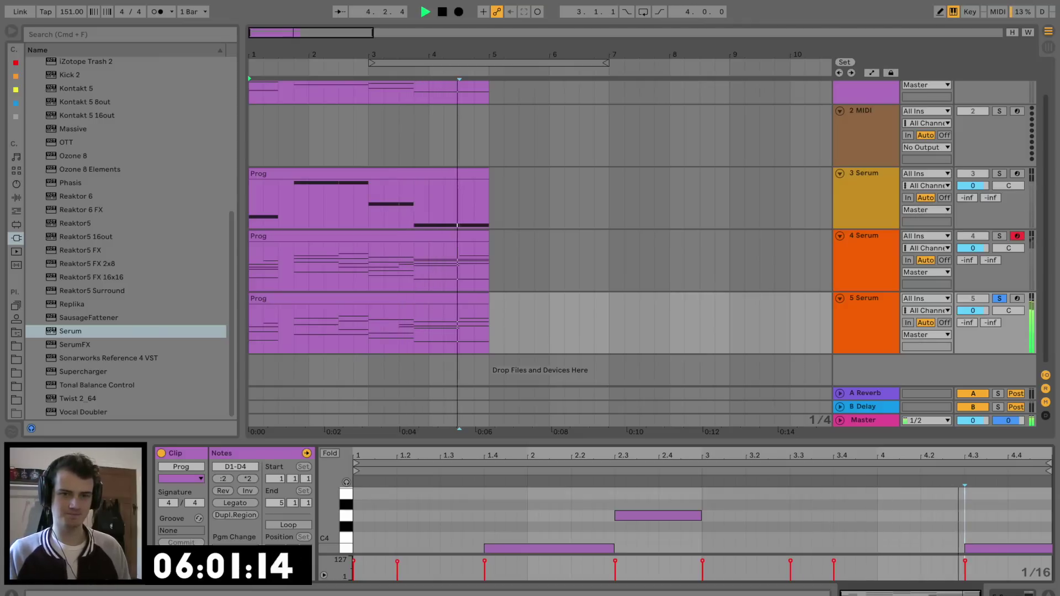
{"action": "left_click", "coordinate": [999, 235], "text": "super"}
{"action": "left_click", "coordinate": [429, 265]}
{"action": "key", "text": "space"}
{"action": "key", "text": "space"}
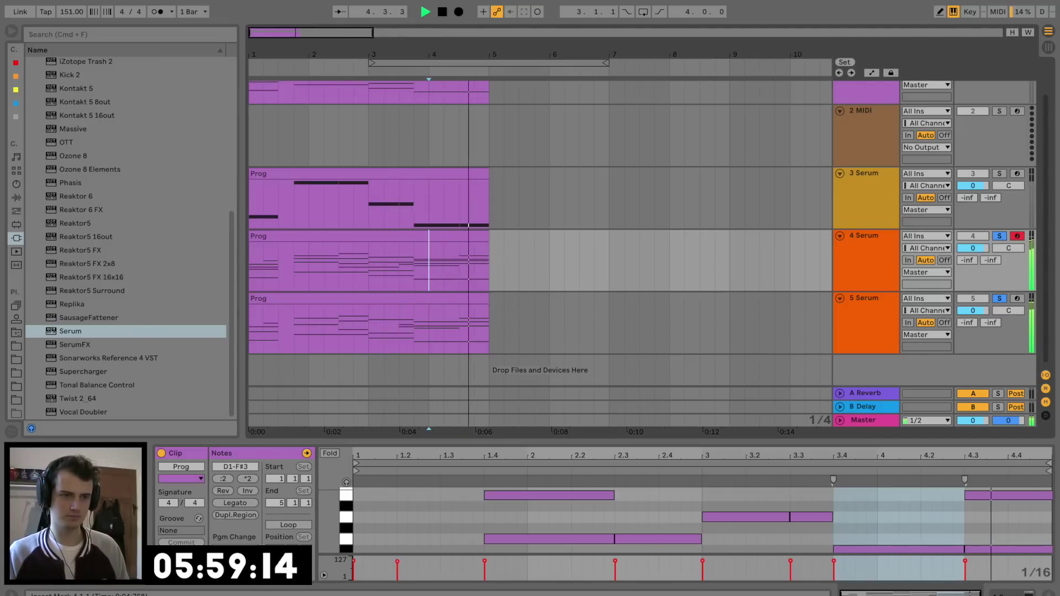
{"action": "key", "text": "space"}
{"action": "key", "text": "space"}
Step: Delete the E3 notes from the last two chords of the original Serum chord clip and replay the ending
{"action": "left_click", "coordinate": [429, 237]}
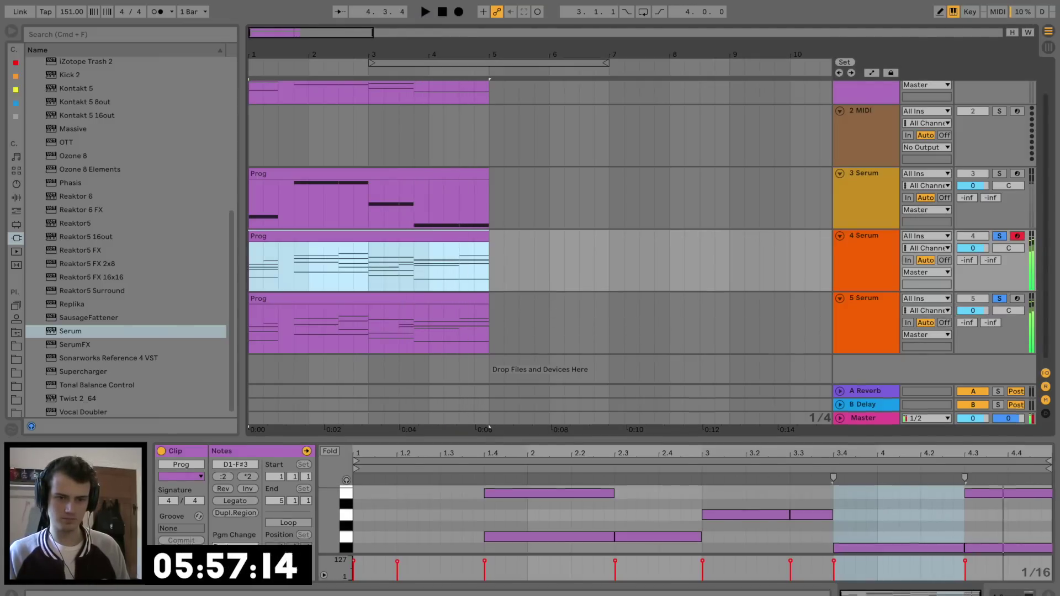
{"action": "left_click_drag", "start_coordinate": [488, 429], "coordinate": [489, 194]}
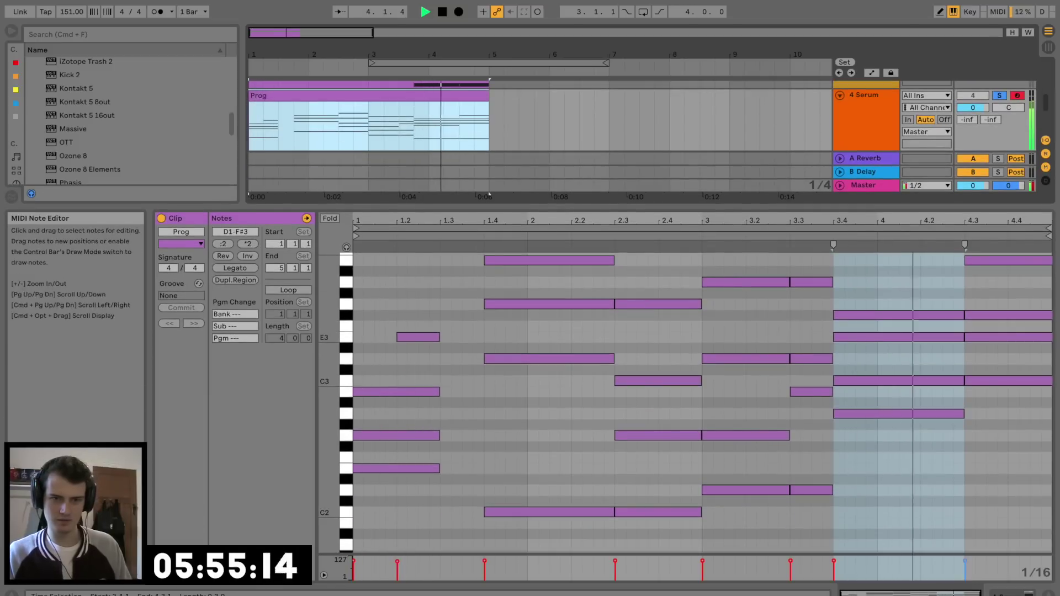
{"action": "double_click", "coordinate": [994, 337]}
{"action": "key", "text": "space"}
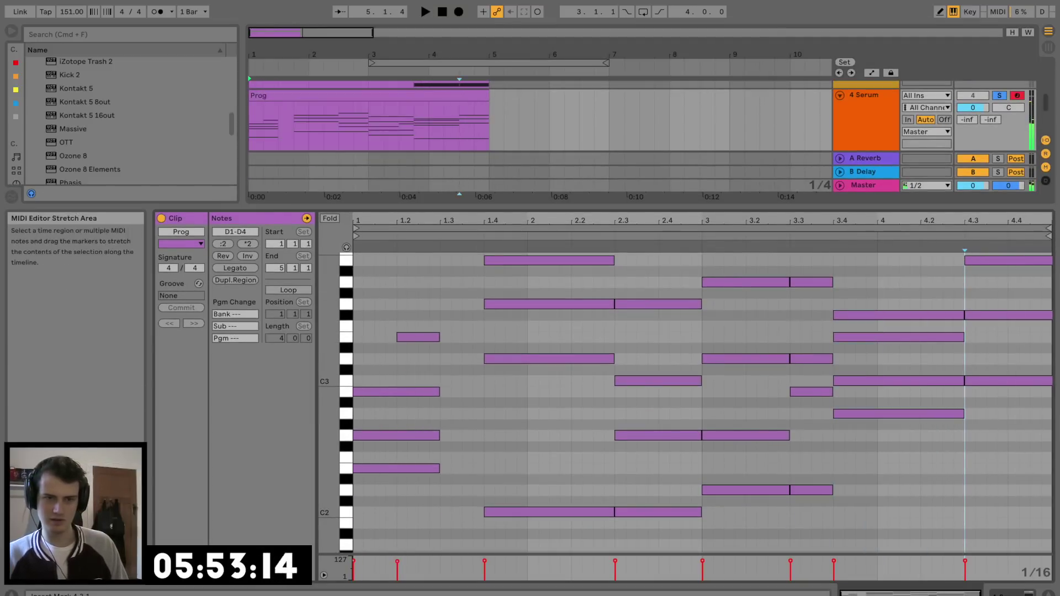
{"action": "left_click", "coordinate": [822, 247]}
{"action": "left_click", "coordinate": [886, 338]}
{"action": "key", "text": "Delete"}
{"action": "key", "text": "space"}
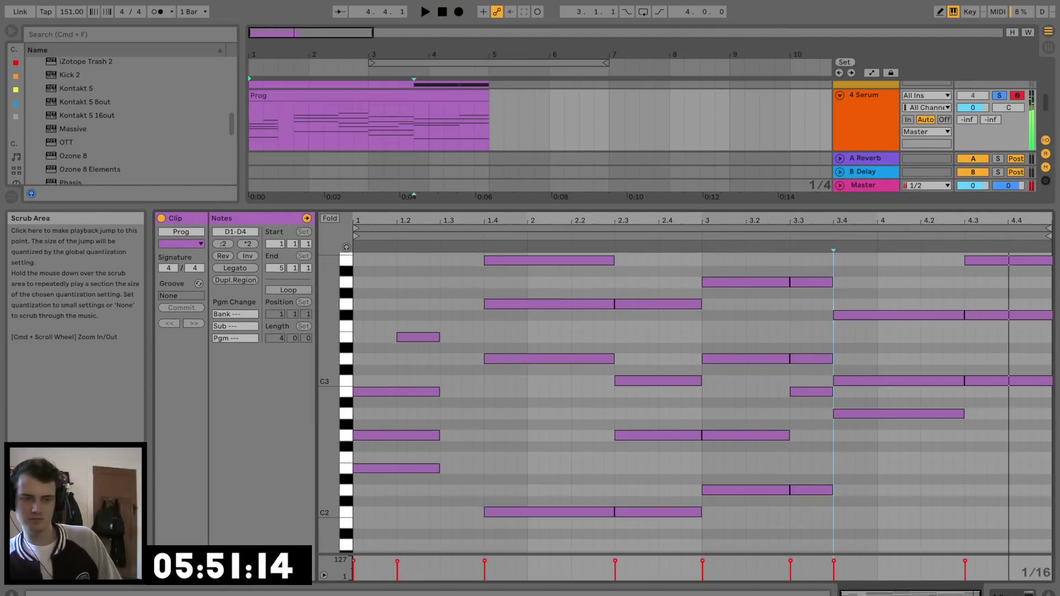
{"action": "key", "text": "space"}
{"action": "left_click", "coordinate": [821, 247]}
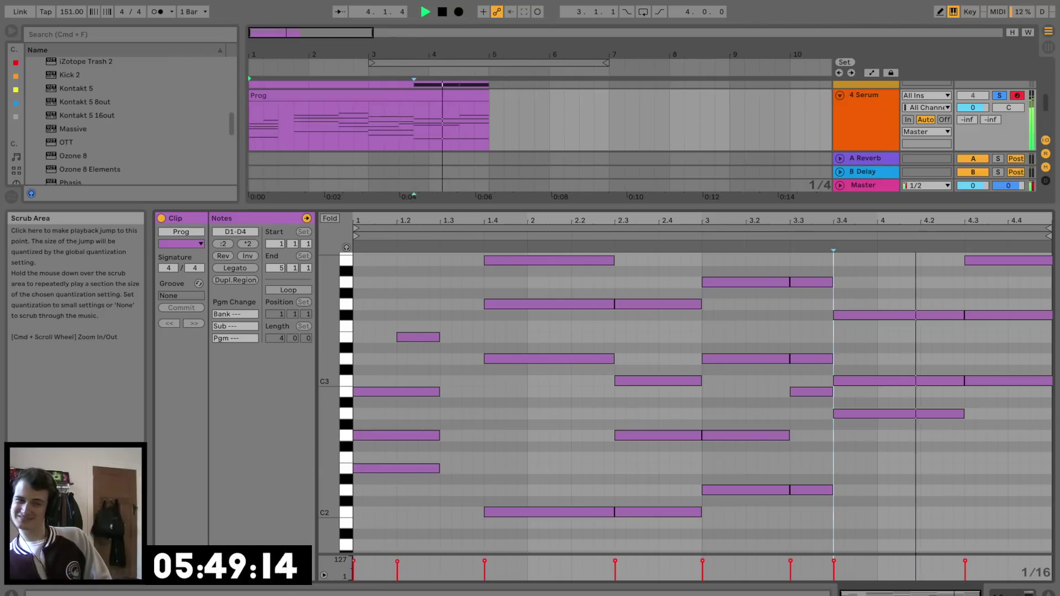
Step: Play all tracks with solos off and lower the Serum bass track's volume to -1.1 dB
{"action": "key", "text": "super+alt+l"}
{"action": "key", "text": "space"}
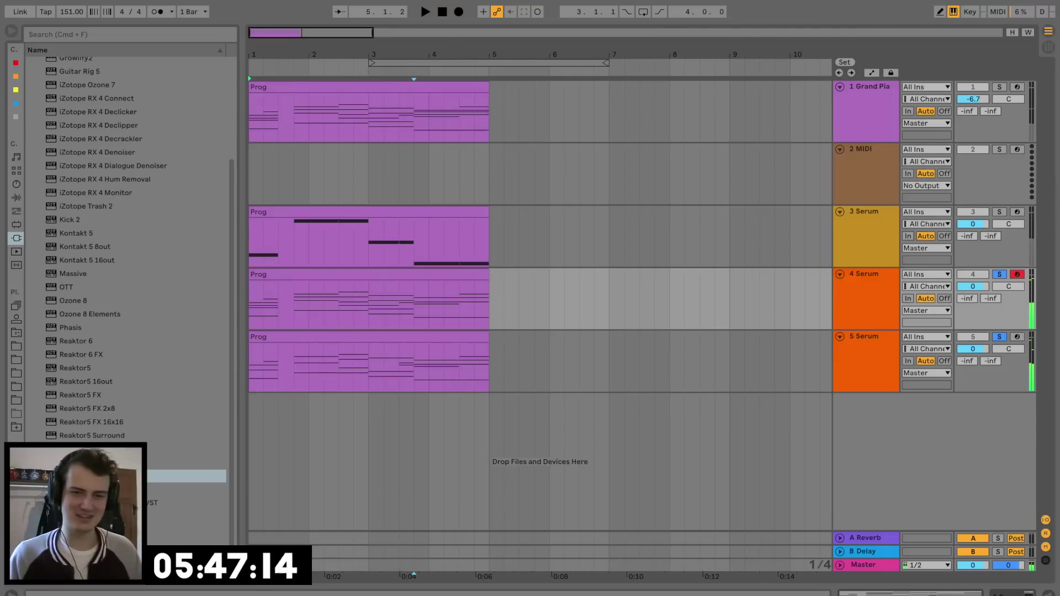
{"action": "key", "text": "space"}
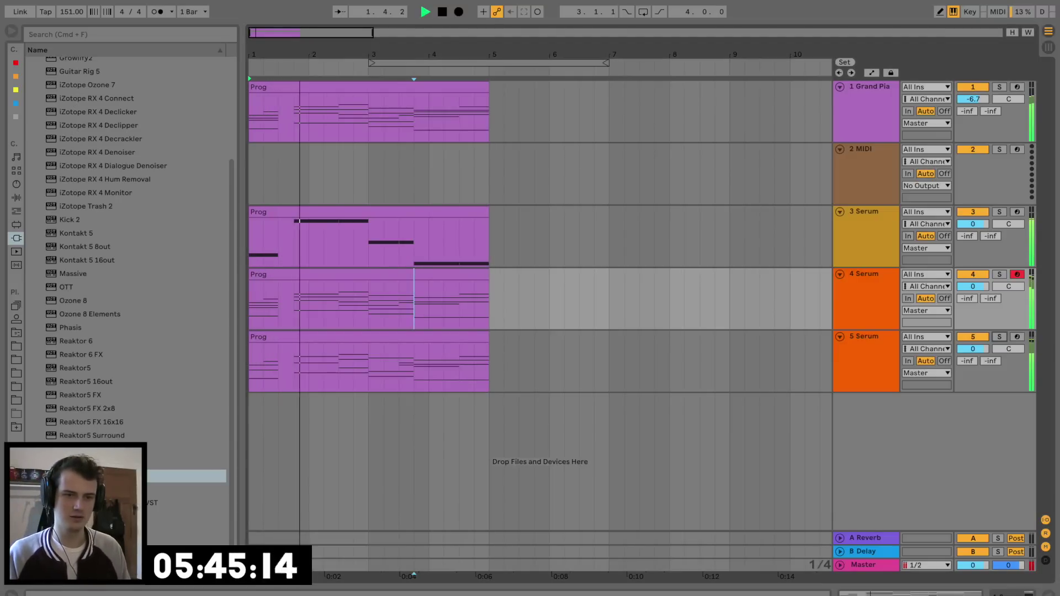
{"action": "left_click_drag", "start_coordinate": [972, 224], "coordinate": [973, 228]}
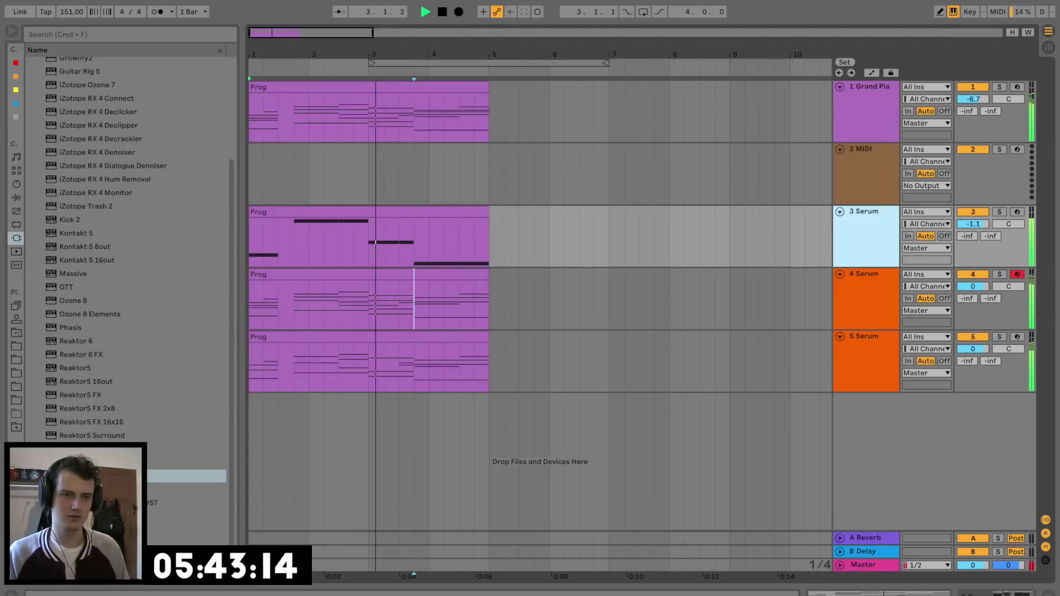
Step: Create a second Serum track directly below the bass, carrying a copy of the bass clip
{"action": "key", "text": "super+shift+t"}
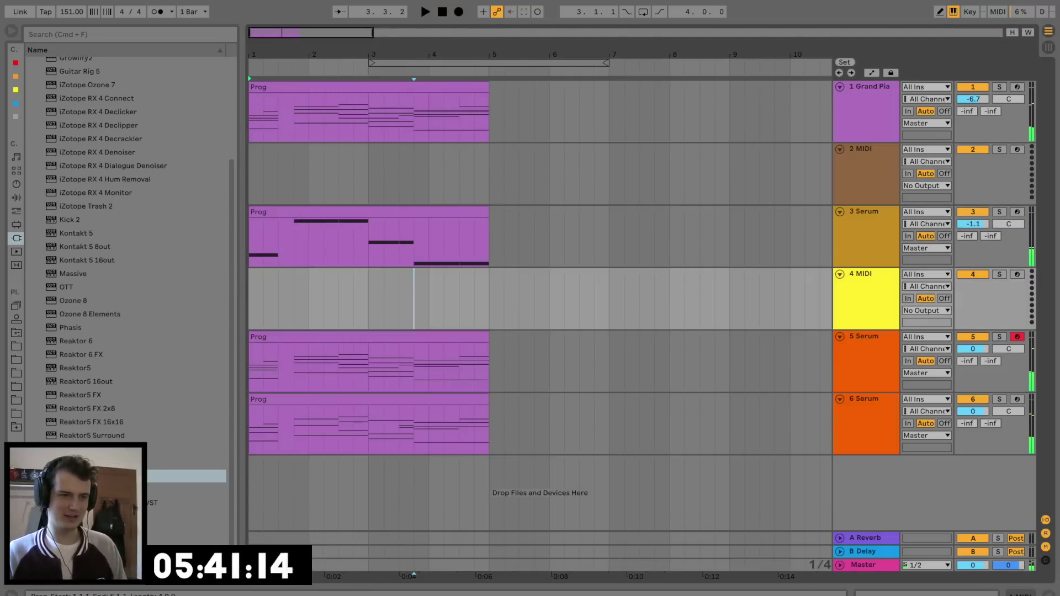
{"action": "left_click_drag", "start_coordinate": [413, 212], "coordinate": [413, 275]}
{"action": "double_click", "coordinate": [866, 212]}
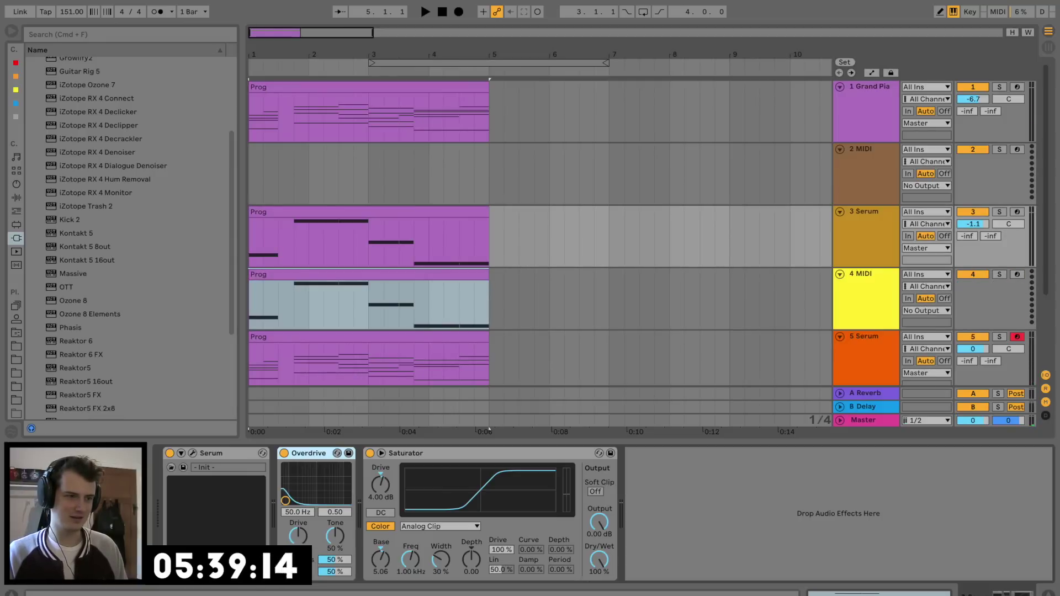
{"action": "scroll", "coordinate": [110, 373], "scroll_direction": "down", "scroll_amount": 4}
{"action": "left_click", "coordinate": [111, 372]}
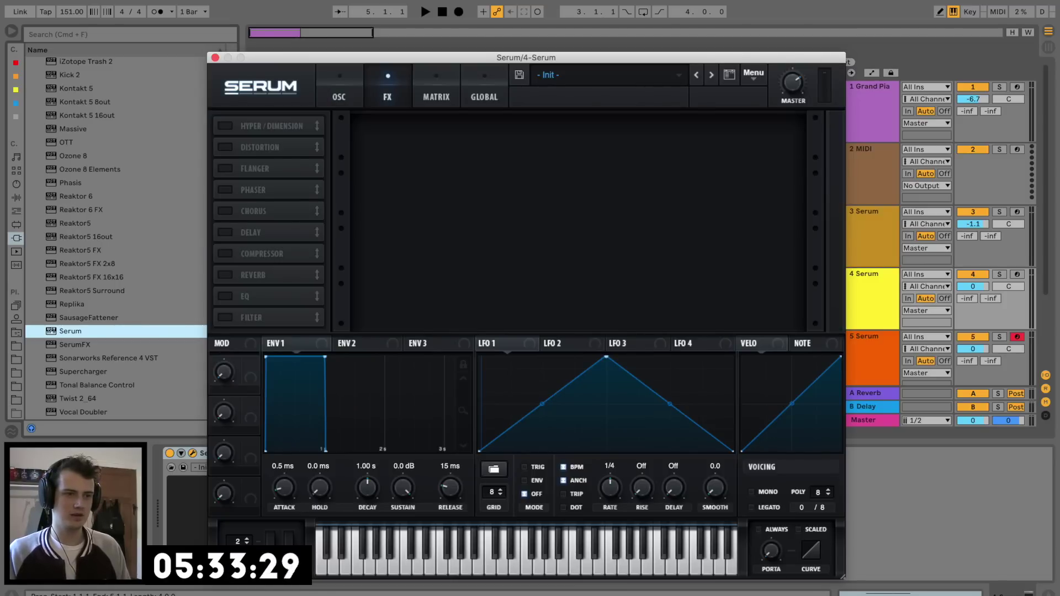
Step: Solo the new Serum bass layer and enable Serum's Distortion with the Diode 2 type and increased drive
{"action": "left_click", "coordinate": [225, 126]}
{"action": "left_click", "coordinate": [225, 126]}
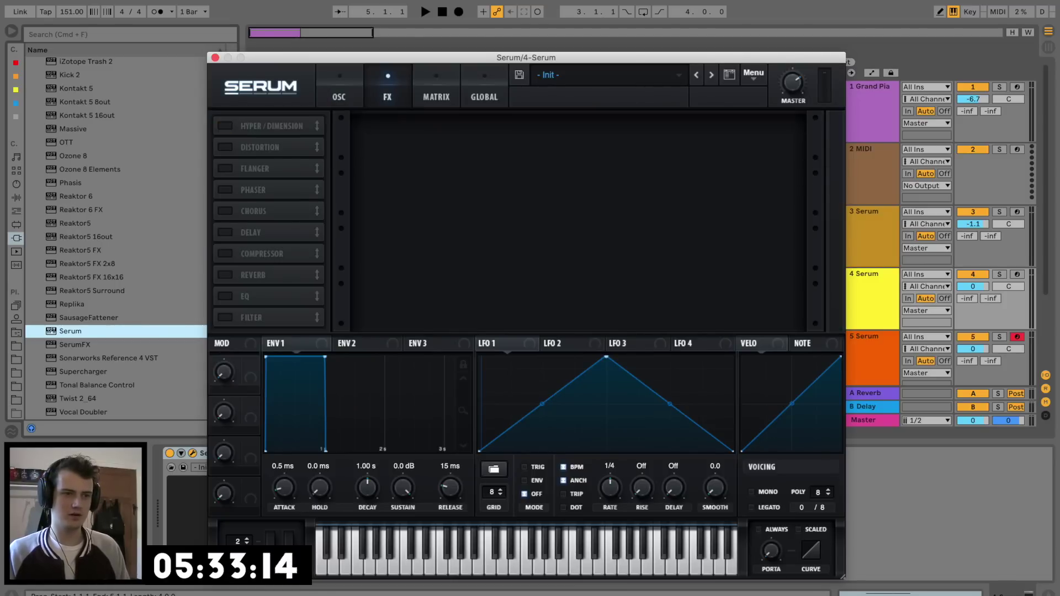
{"action": "left_click", "coordinate": [339, 96]}
{"action": "key", "text": "space"}
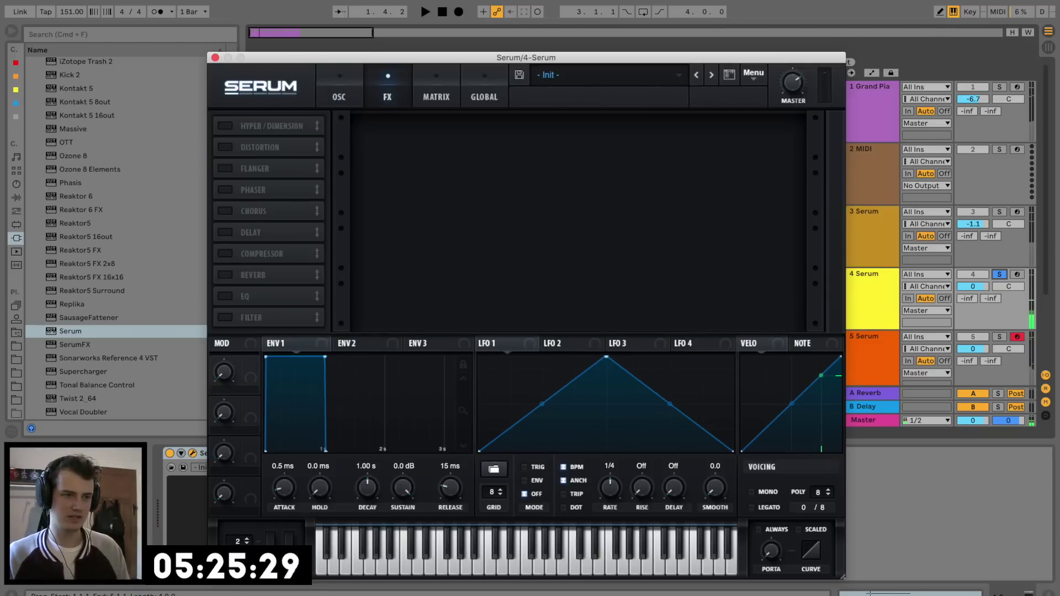
{"action": "left_click", "coordinate": [225, 147]}
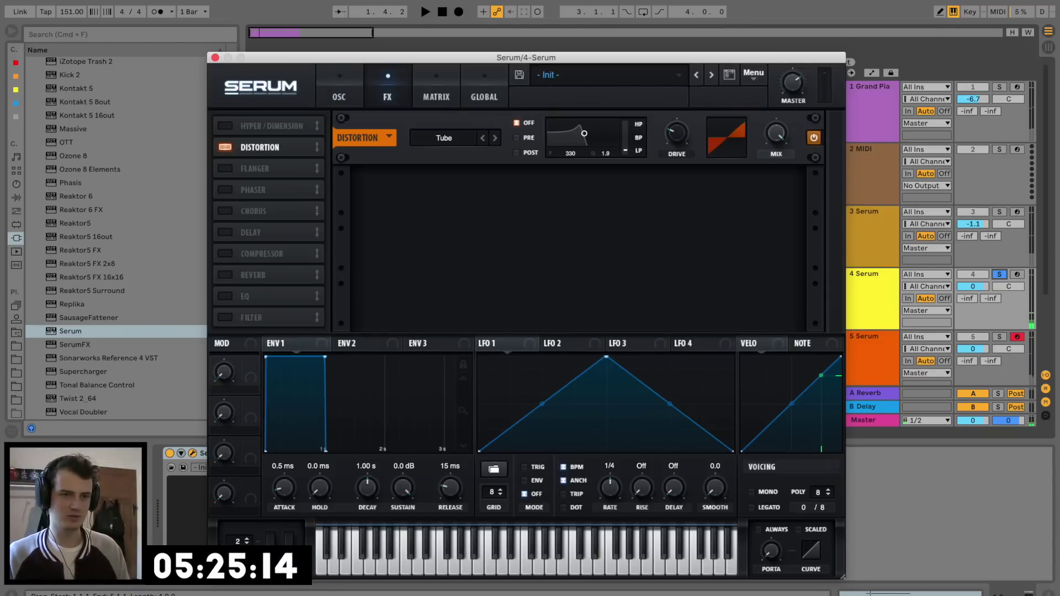
{"action": "key", "text": "space"}
{"action": "left_click_drag", "start_coordinate": [676, 133], "coordinate": [676, 100]}
{"action": "key", "text": "space"}
{"action": "double_click", "coordinate": [494, 138]}
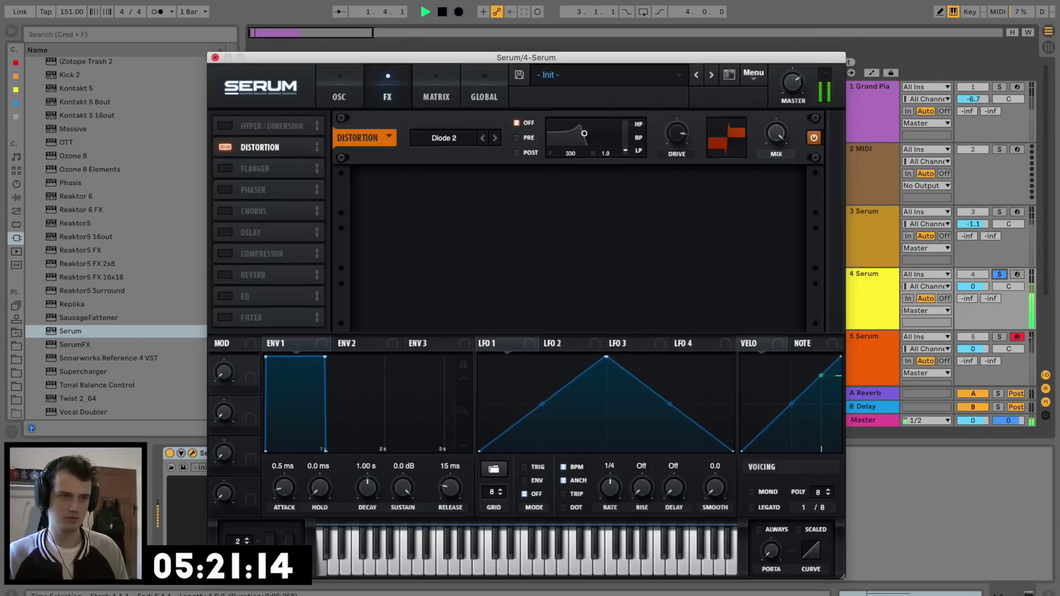
Step: Enable Serum's Compressor in multiband mode, raise its gain and adjust its band levels
{"action": "left_click", "coordinate": [224, 254]}
{"action": "left_click", "coordinate": [640, 209]}
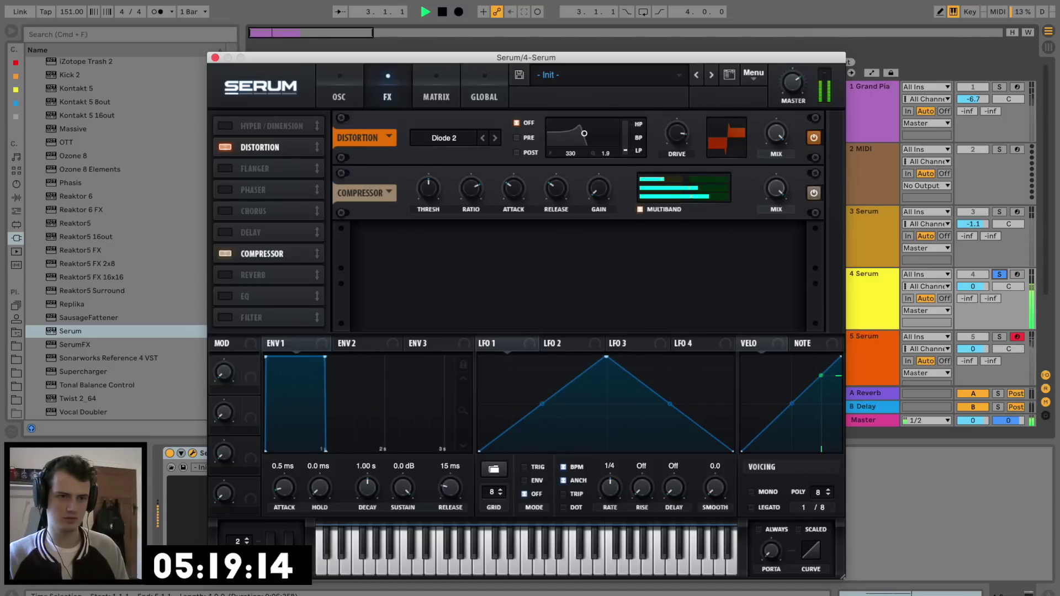
{"action": "left_click_drag", "start_coordinate": [599, 188], "coordinate": [598, 171]}
{"action": "left_click_drag", "start_coordinate": [665, 180], "coordinate": [665, 199]}
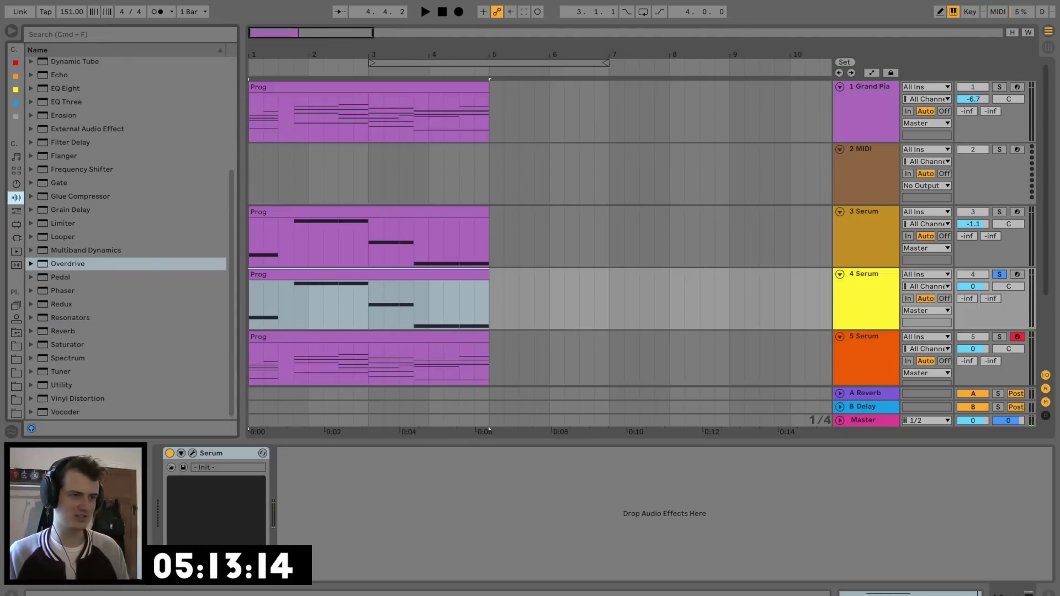
Step: Add EQ Three to the new bass layer and set its low gain to -inf dB
{"action": "double_click", "coordinate": [67, 102]}
{"action": "key", "text": "space"}
{"action": "key", "text": "space"}
{"action": "key", "text": "space"}
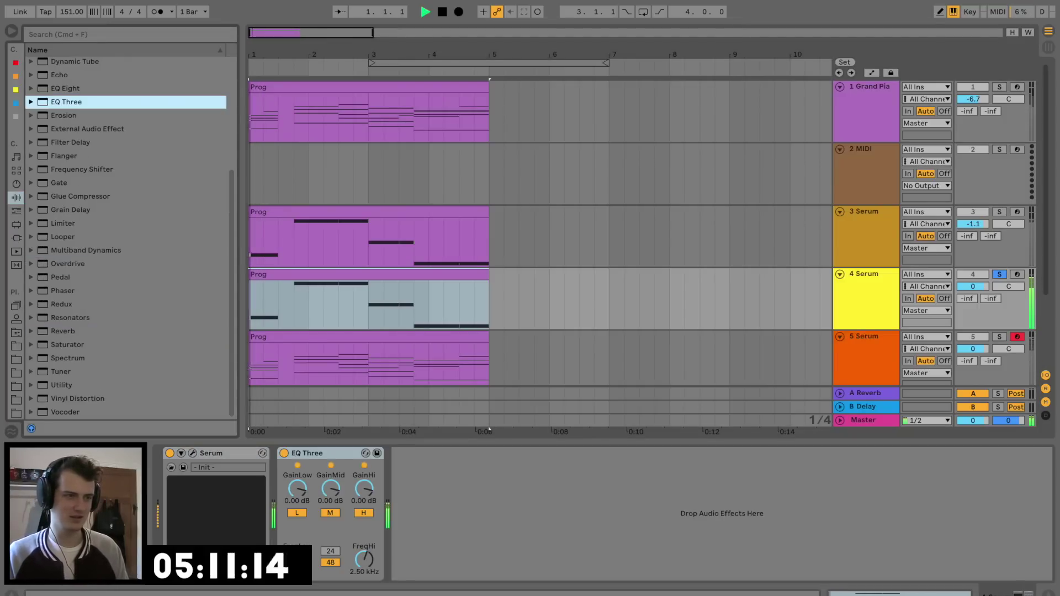
{"action": "left_click", "coordinate": [297, 489]}
{"action": "key", "text": "space"}
{"action": "key", "text": "space"}
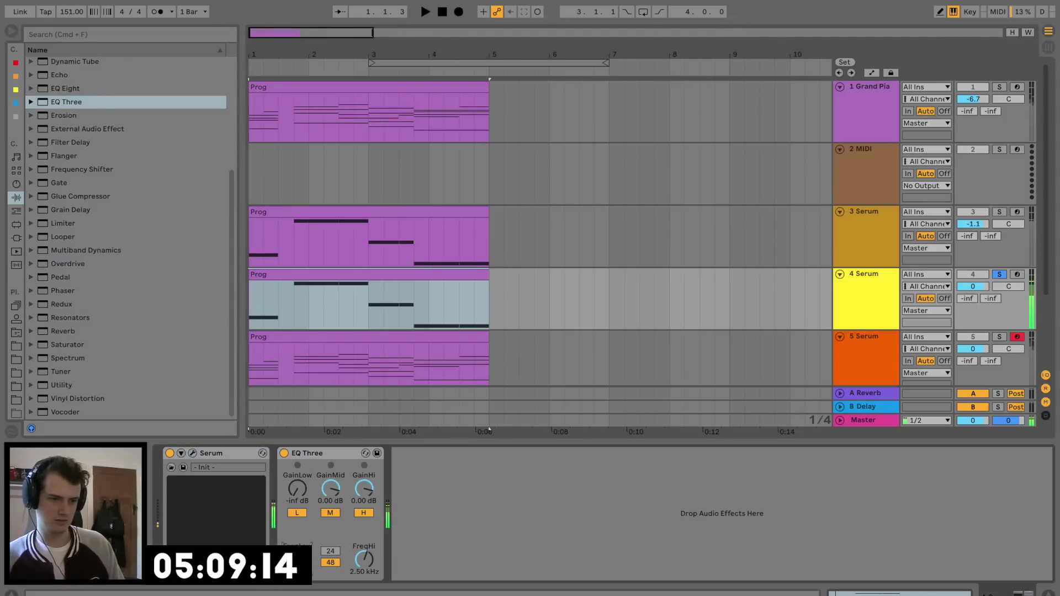
Step: Audition the mix, unsolo the second bass layer, and set its volume to 0.6 dB and EQ Three high gain to 0.61 dB
{"action": "key", "text": "space"}
{"action": "key", "text": "space"}
{"action": "key", "text": "space"}
{"action": "left_click_drag", "start_coordinate": [364, 489], "coordinate": [363, 511]}
{"action": "key", "text": "space"}
{"action": "key", "text": "space"}
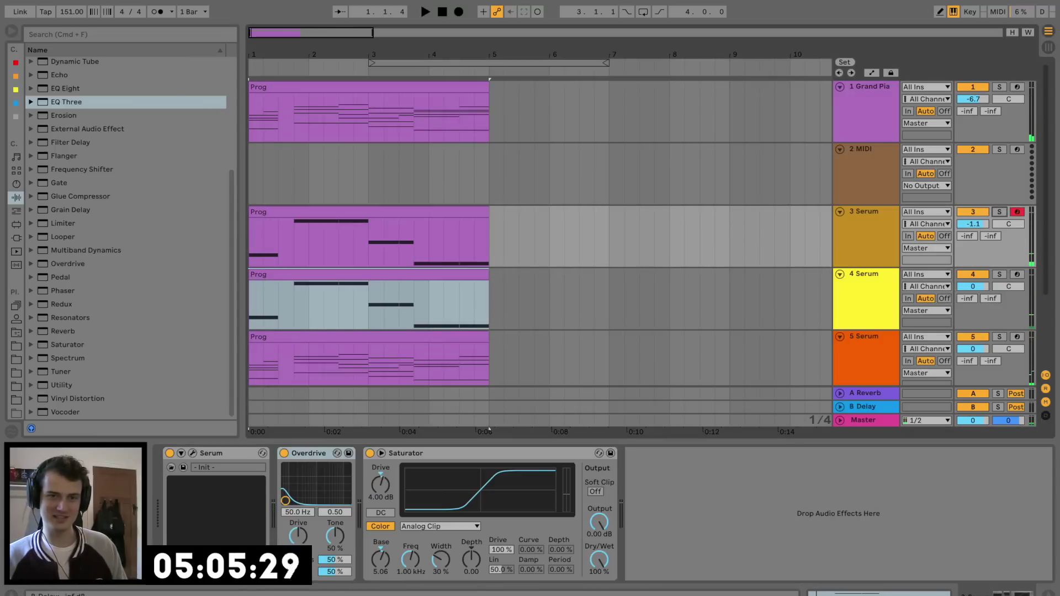
{"action": "key", "text": "space"}
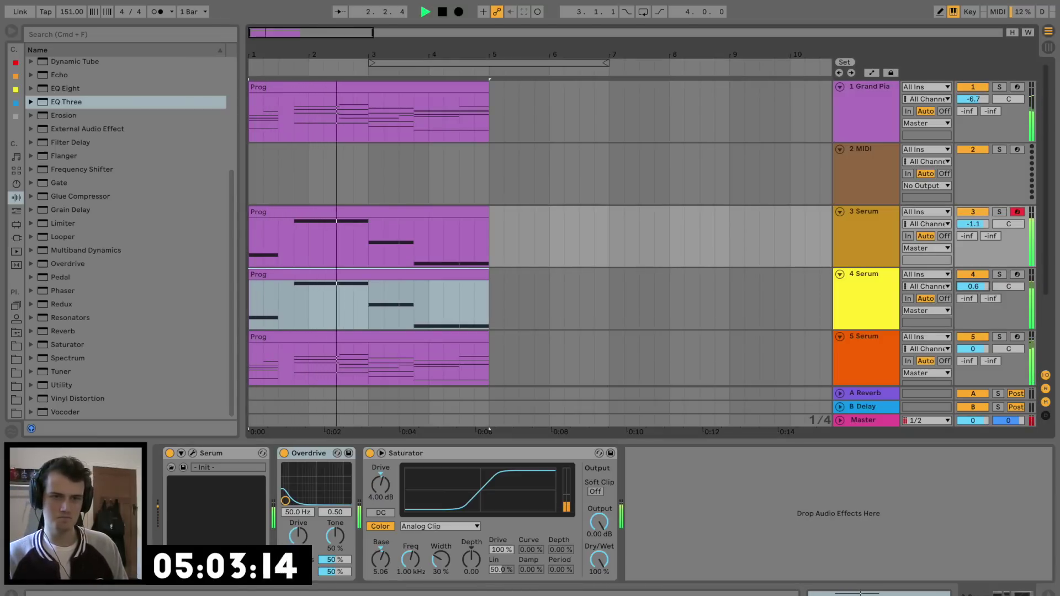
{"action": "left_click", "coordinate": [865, 275]}
{"action": "left_click_drag", "start_coordinate": [364, 488], "coordinate": [364, 493]}
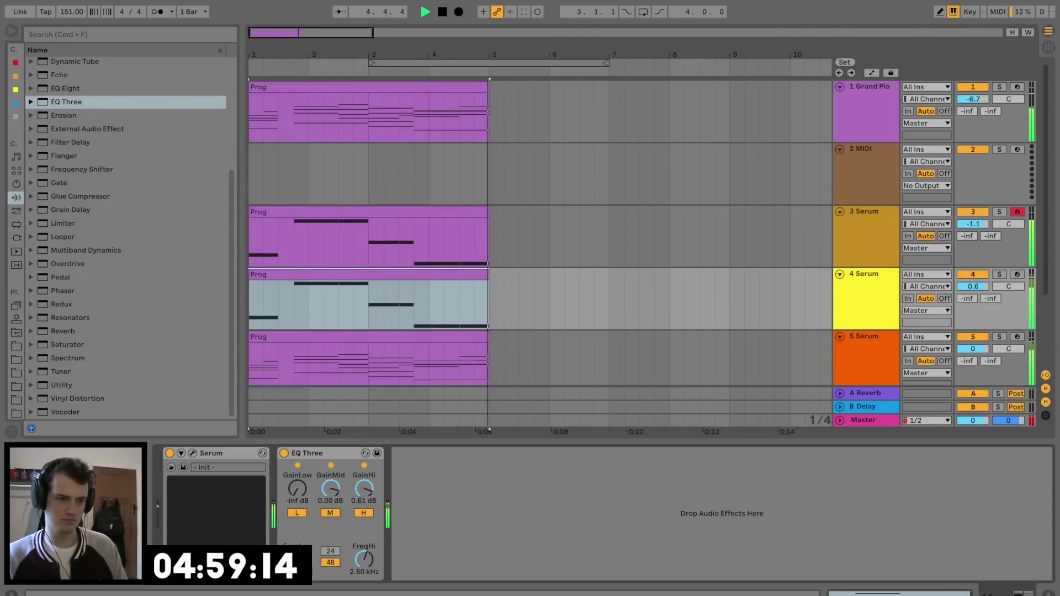
Step: Group all the Serum bass and chord tracks together
{"action": "scroll", "coordinate": [643, 233], "scroll_direction": "down", "scroll_amount": 3}
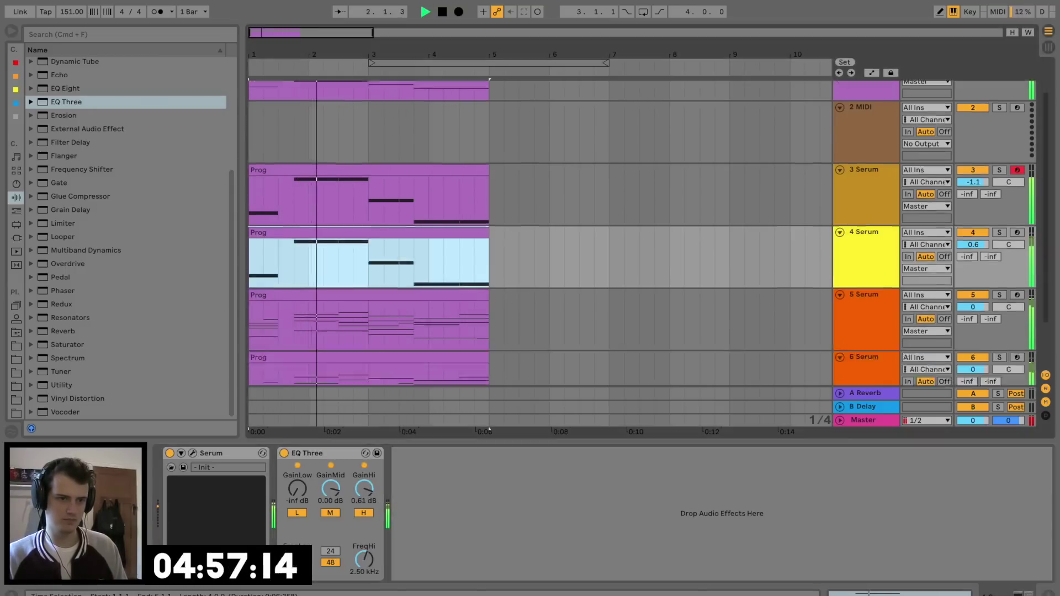
{"action": "key", "text": "space"}
{"action": "left_click", "coordinate": [865, 310]}
{"action": "left_click", "coordinate": [865, 123], "text": "shift"}
{"action": "key", "text": "super+g"}
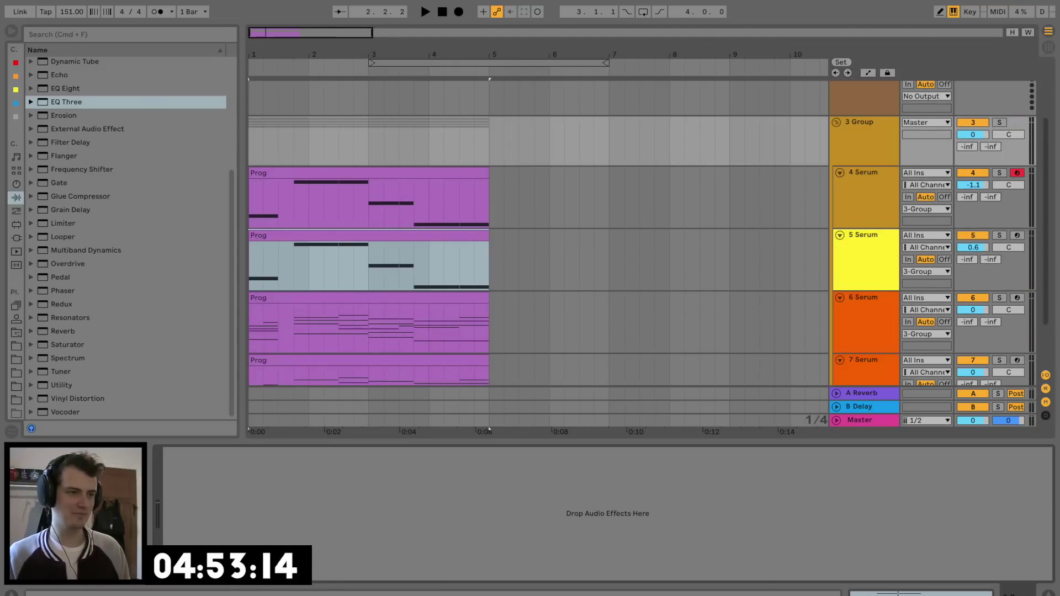
Step: Add the Glue Compressor's Bass - Punch preset to the group, with threshold at -13.3 dB and makeup at 2.38 dB
{"action": "left_click", "coordinate": [31, 197]}
{"action": "left_click_drag", "start_coordinate": [88, 236], "coordinate": [337, 508]}
{"action": "left_click", "coordinate": [181, 454]}
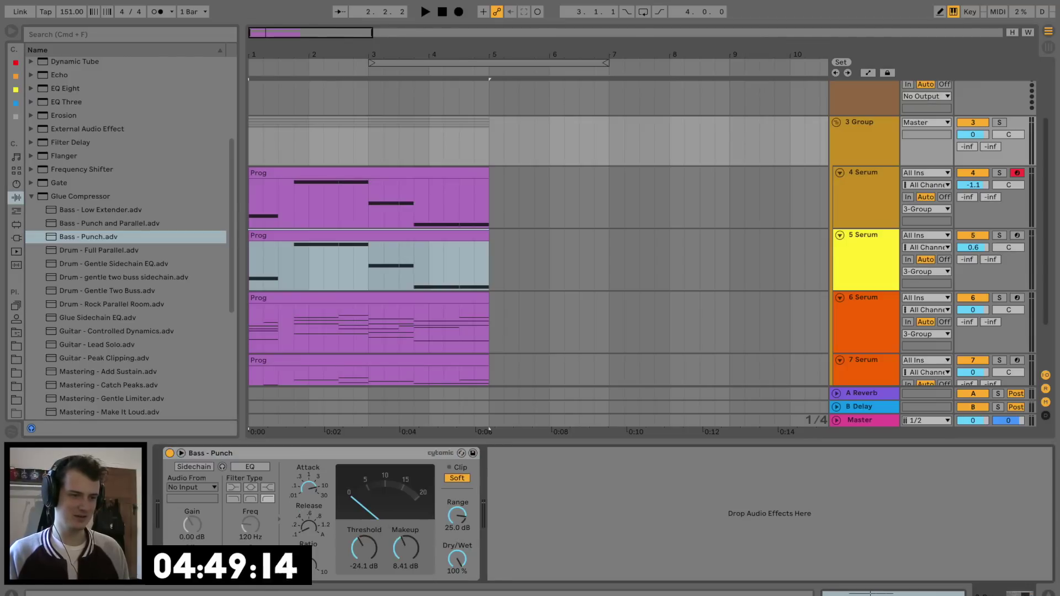
{"action": "key", "text": "space"}
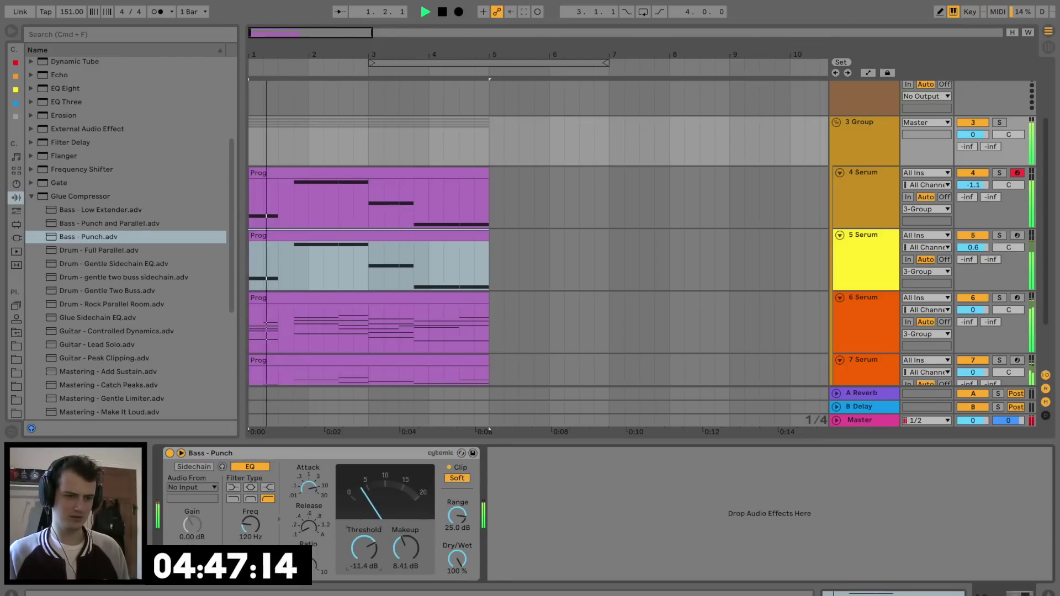
{"action": "key", "text": "space"}
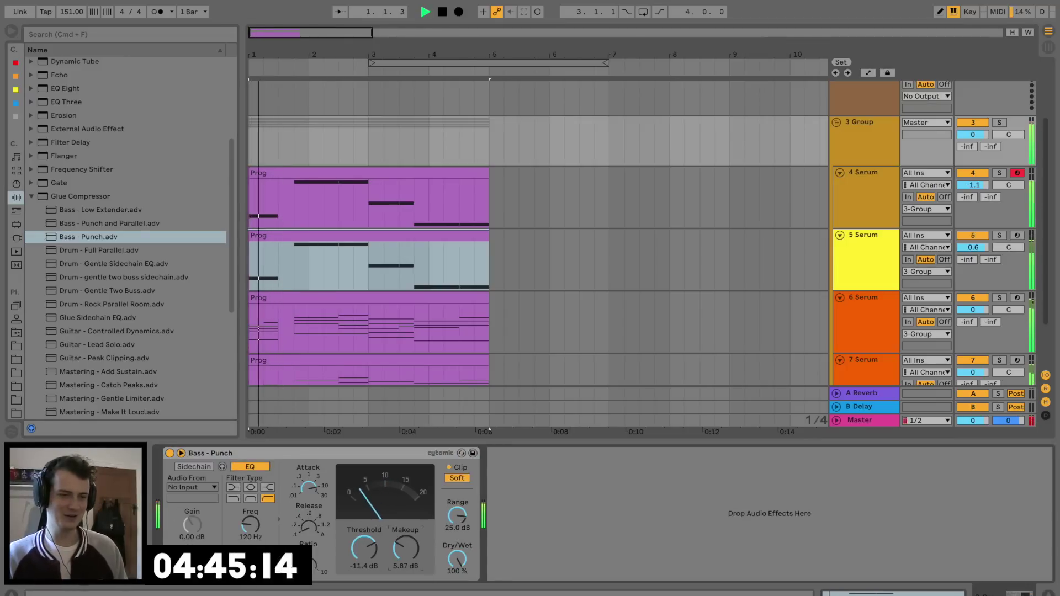
{"action": "key", "text": "space"}
{"action": "key", "text": "space"}
{"action": "left_click_drag", "start_coordinate": [406, 548], "coordinate": [406, 554]}
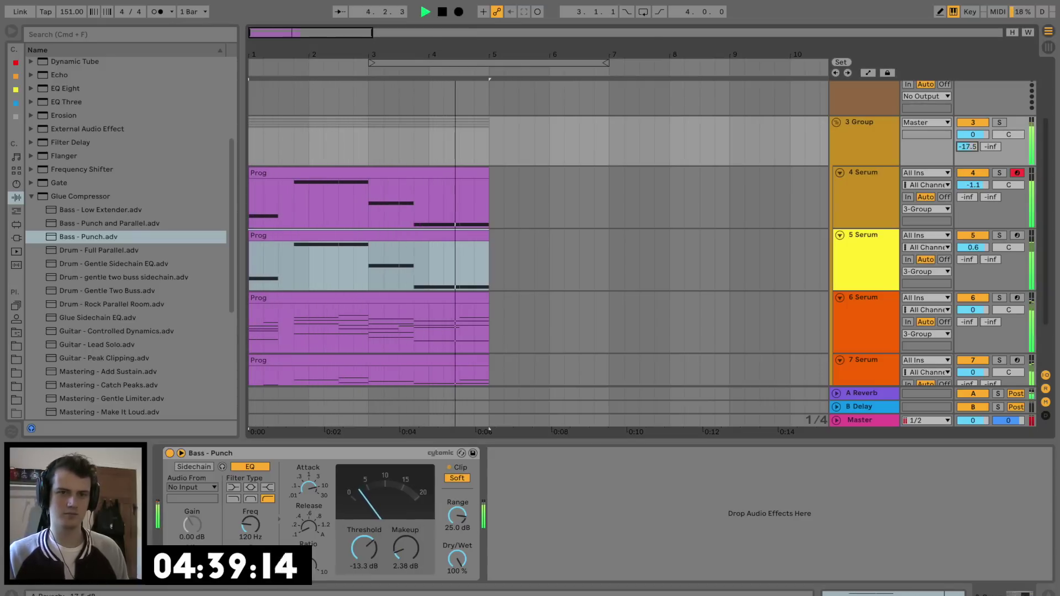
Step: Set the group's Reverb send to -21.6 dB and the second bass layer's volume to -1.5 dB, and fold the group
{"action": "key", "text": "space"}
{"action": "key", "text": "space"}
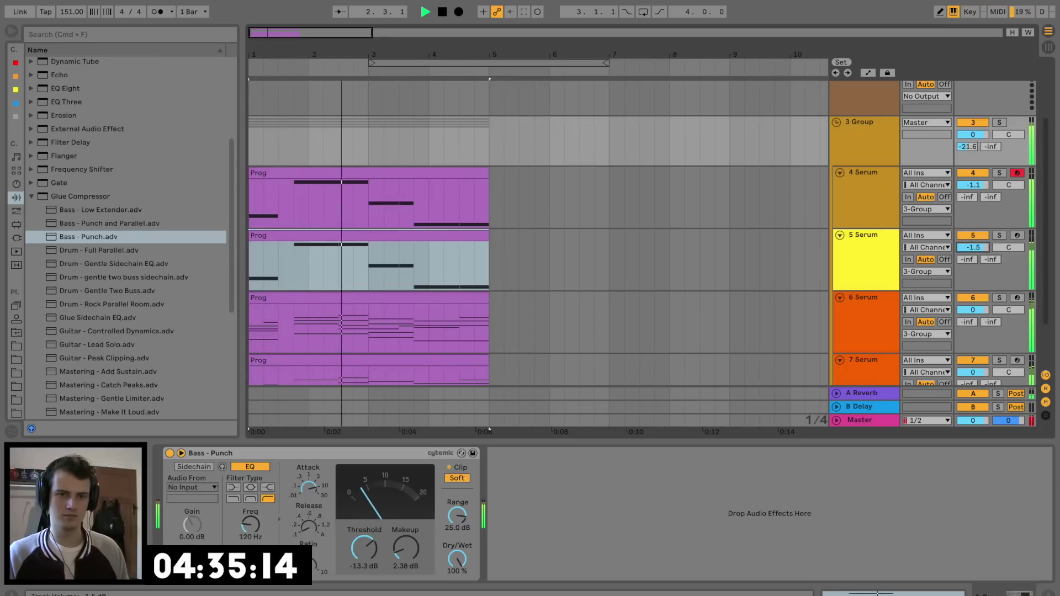
{"action": "left_click", "coordinate": [836, 123]}
{"action": "left_click", "coordinate": [859, 211]}
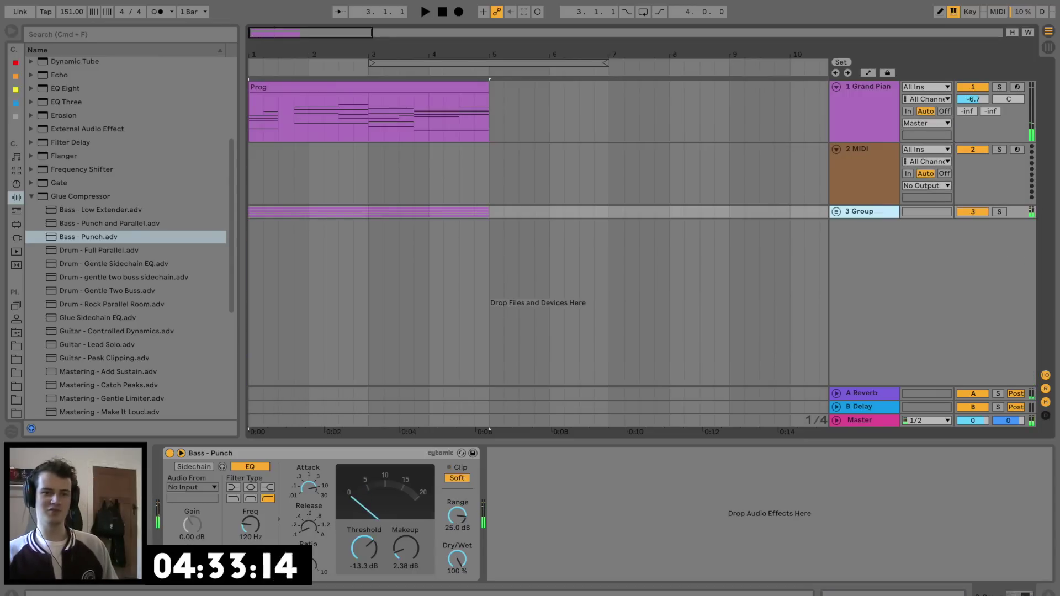
Step: Create a MIDI track with Kontakt 5 playing Violins - Legato Arco, and set its legato mode to Slur
{"action": "key", "text": "super+shift+t"}
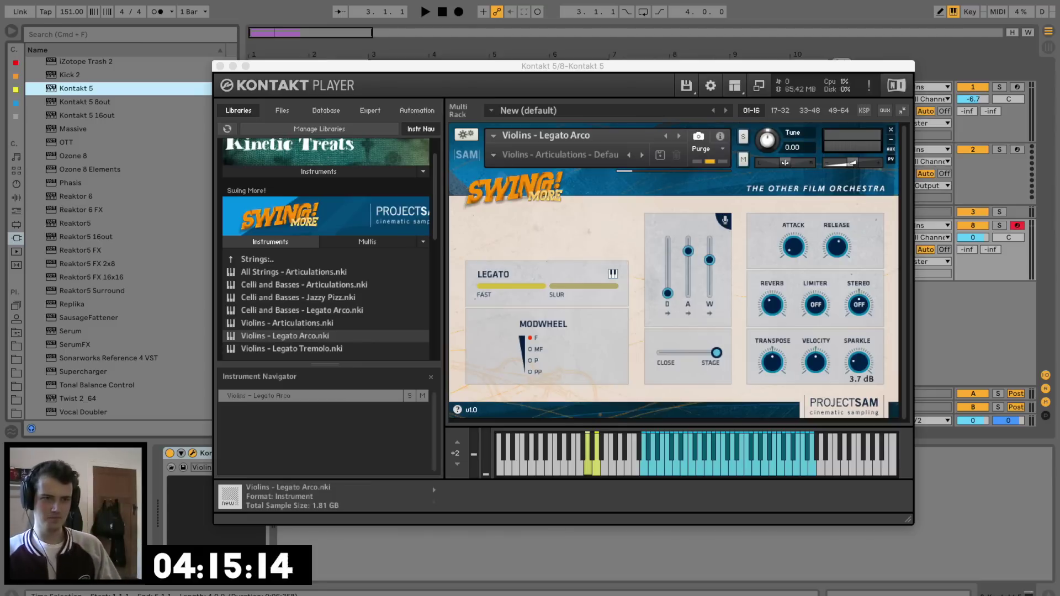
{"action": "left_click", "coordinate": [583, 286]}
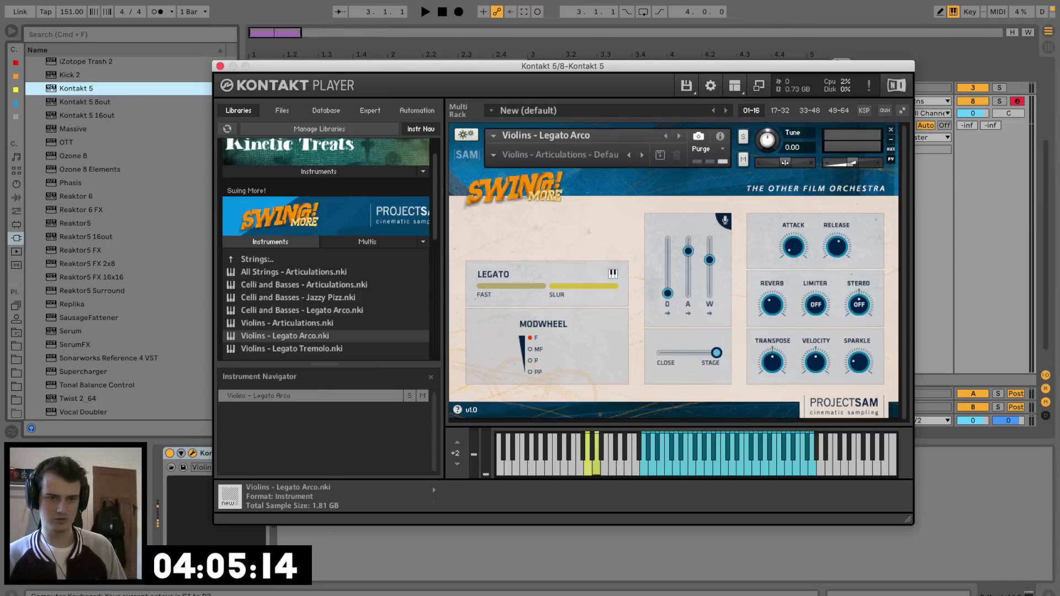
{"action": "left_click_drag", "start_coordinate": [562, 66], "coordinate": [359, 146]}
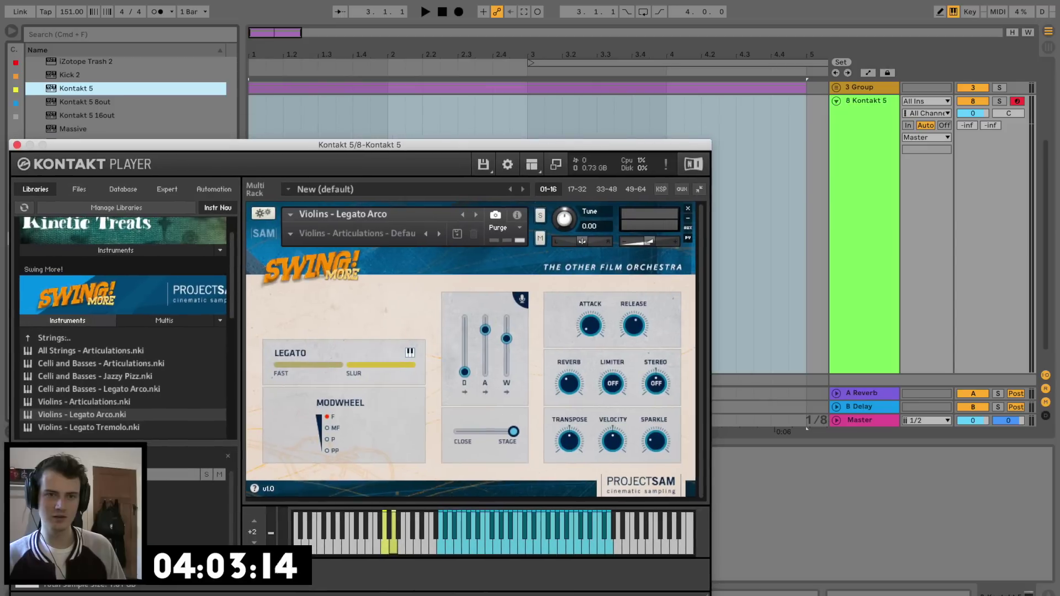
{"action": "left_click", "coordinate": [864, 165]}
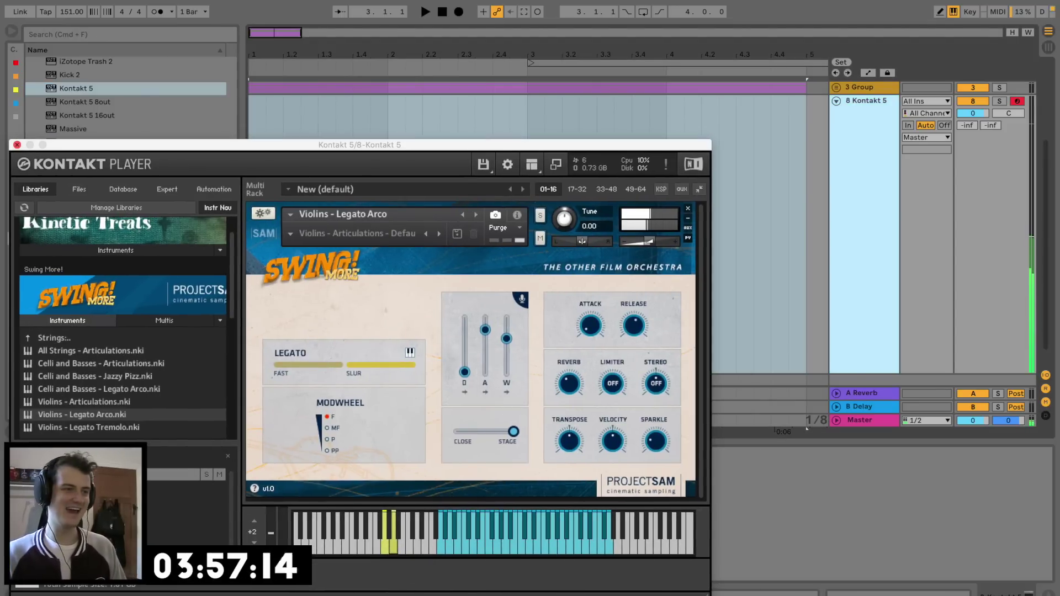
{"action": "left_click", "coordinate": [17, 144]}
Step: Add the Glue Compressor's Bass - Punch preset to the Kontakt track, with threshold at -36.5 dB and makeup at 20 dB
{"action": "left_click", "coordinate": [16, 197]}
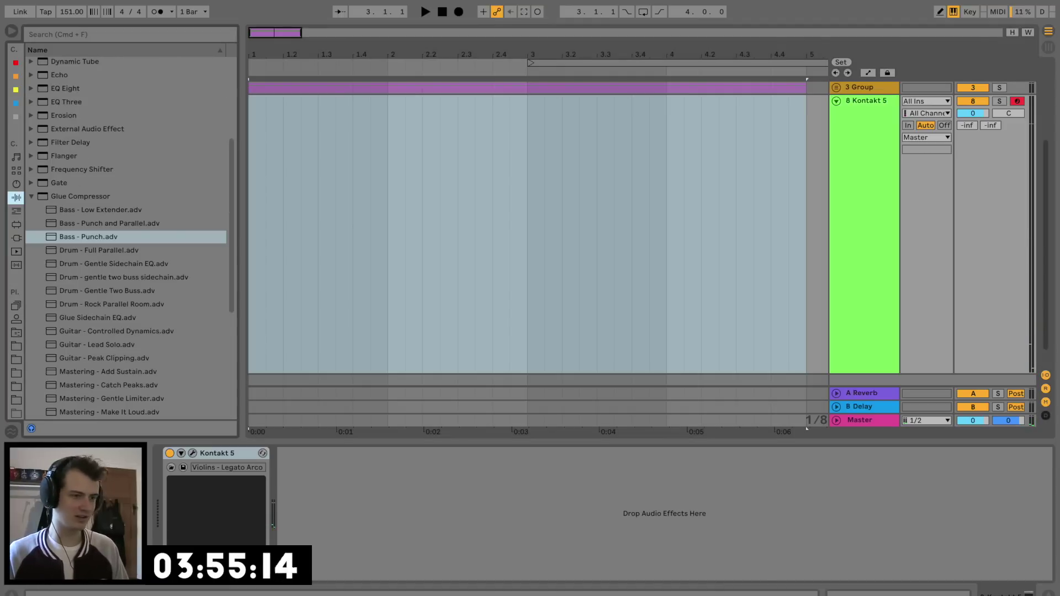
{"action": "double_click", "coordinate": [88, 237]}
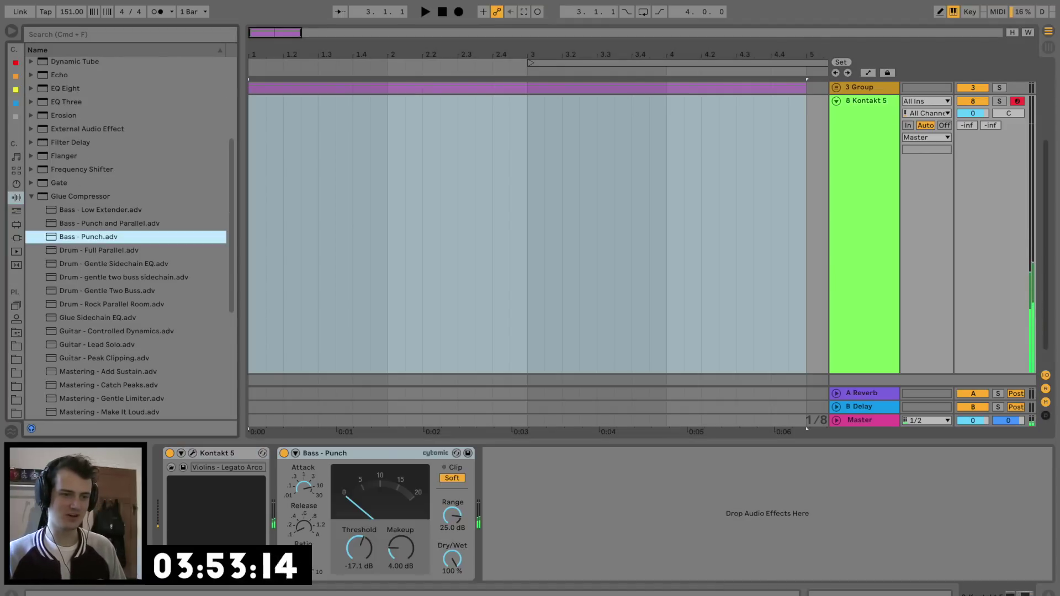
{"action": "left_click_drag", "start_coordinate": [359, 548], "coordinate": [359, 568]}
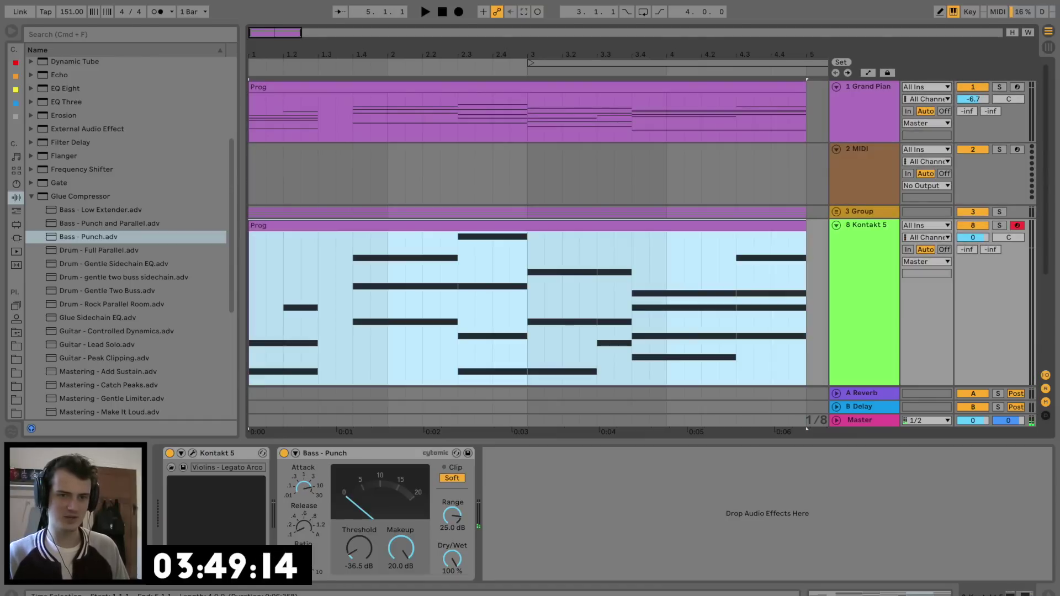
Step: Solo the Kontakt track and delete the first chord's two lower notes in its copied piano clip
{"action": "left_click", "coordinate": [999, 225]}
{"action": "left_click", "coordinate": [999, 226]}
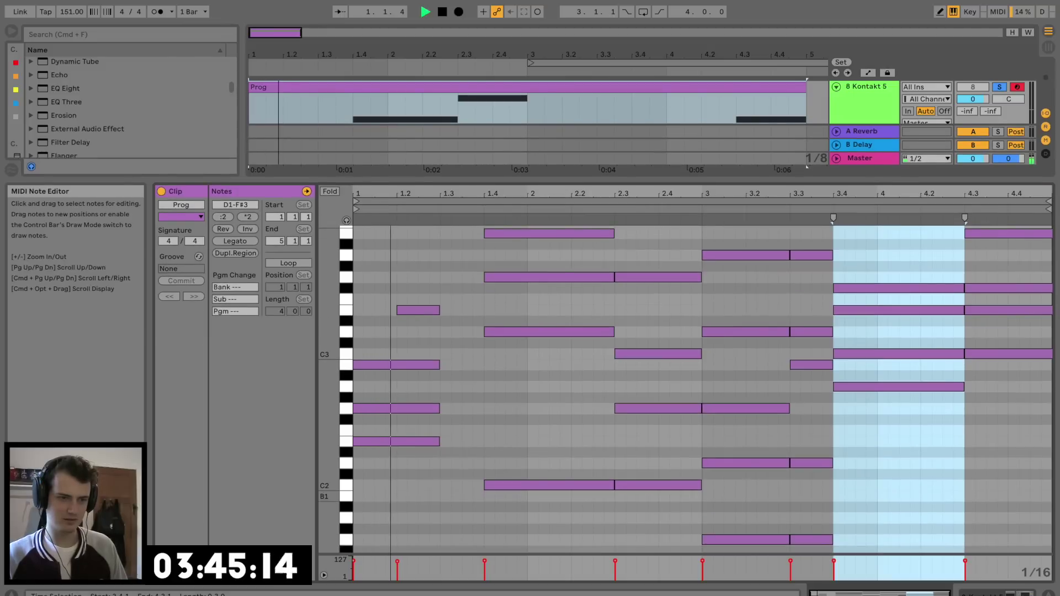
{"action": "left_click_drag", "start_coordinate": [443, 370], "coordinate": [396, 501]}
{"action": "left_click_drag", "start_coordinate": [420, 439], "coordinate": [421, 443]}
{"action": "key", "text": "Delete"}
{"action": "scroll", "coordinate": [423, 481], "scroll_direction": "up", "scroll_amount": 2}
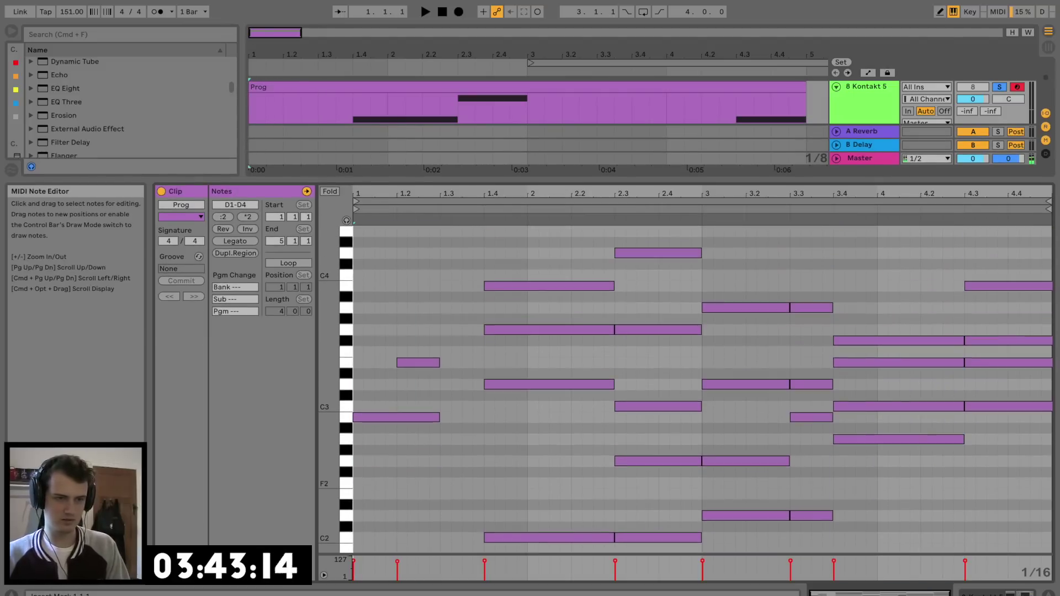
Step: Delete everything below the top notes of the chords at 1.4 and 2.3, plus remaining low notes in the first two bars
{"action": "left_click_drag", "start_coordinate": [506, 438], "coordinate": [560, 329]}
{"action": "key", "text": "Delete"}
{"action": "left_click_drag", "start_coordinate": [646, 315], "coordinate": [666, 482]}
{"action": "key", "text": "Delete"}
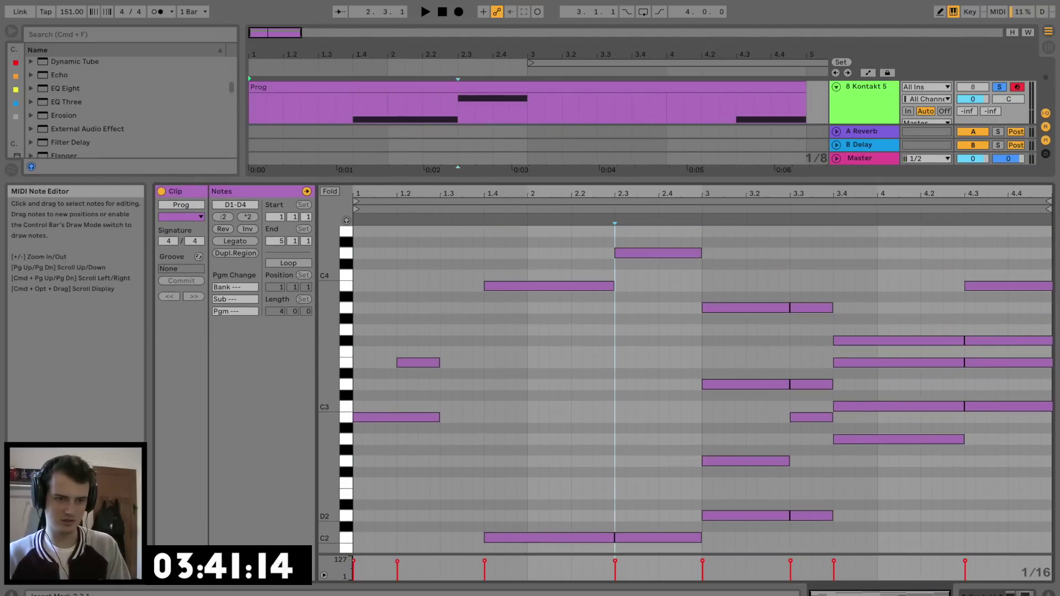
{"action": "scroll", "coordinate": [624, 436], "scroll_direction": "down", "scroll_amount": 3}
{"action": "left_click_drag", "start_coordinate": [581, 410], "coordinate": [642, 486]}
{"action": "key", "text": "Delete"}
{"action": "left_click_drag", "start_coordinate": [451, 455], "coordinate": [415, 544]}
{"action": "key", "text": "Delete"}
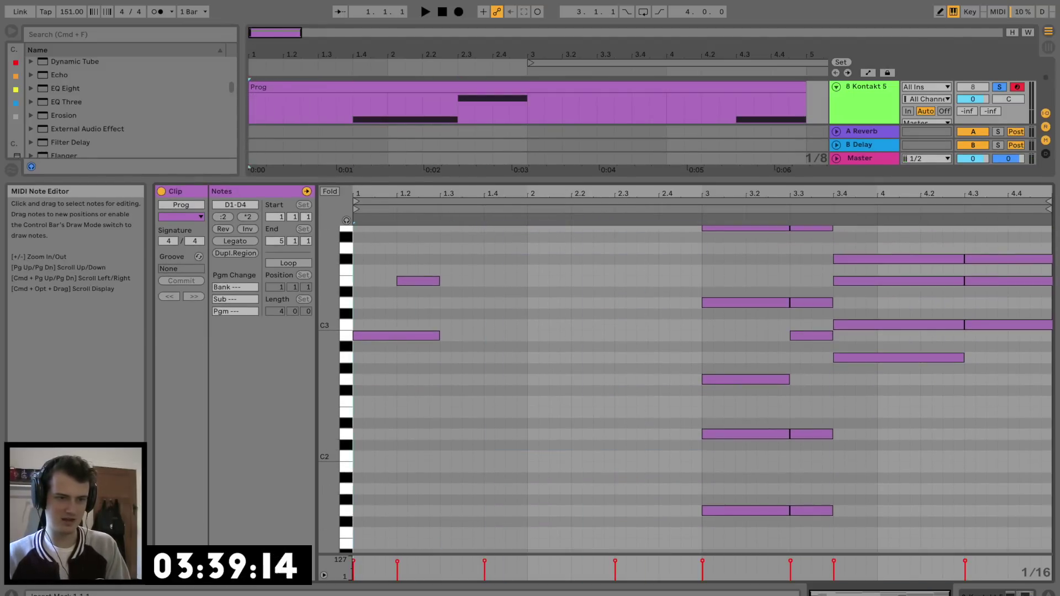
Step: Thin the chords in bars 3 and 4 by deleting the lower inner notes from 3 and those beneath F#3 from 3.4
{"action": "scroll", "coordinate": [624, 458], "scroll_direction": "up", "scroll_amount": 3}
{"action": "scroll", "coordinate": [679, 469], "scroll_direction": "down", "scroll_amount": 1}
{"action": "left_click_drag", "start_coordinate": [692, 481], "coordinate": [817, 356]}
{"action": "key", "text": "Delete"}
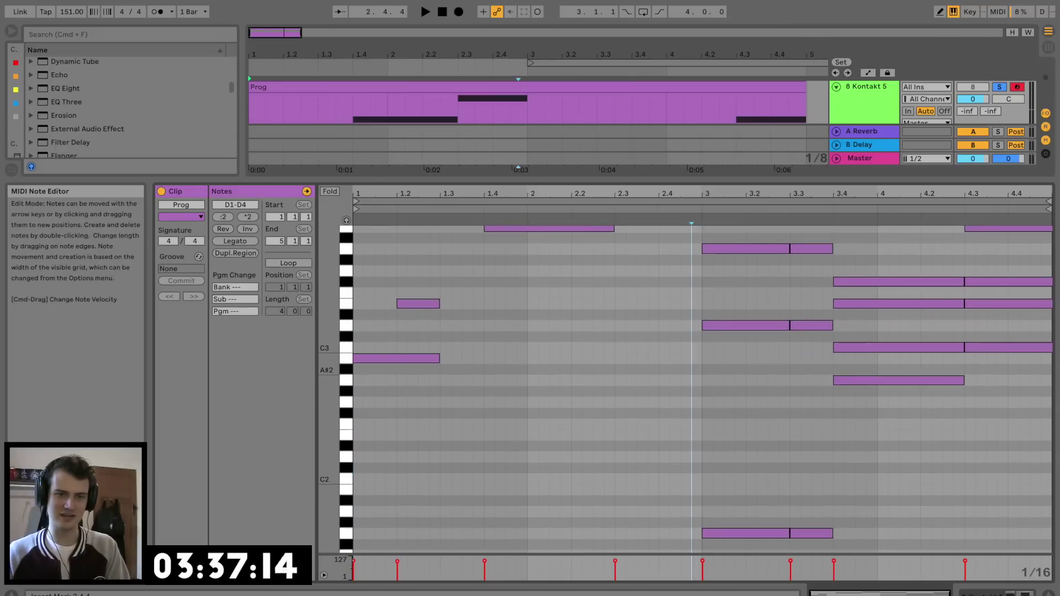
{"action": "scroll", "coordinate": [679, 386], "scroll_direction": "up", "scroll_amount": 2}
{"action": "left_click_drag", "start_coordinate": [859, 448], "coordinate": [982, 336]}
{"action": "key", "text": "Delete"}
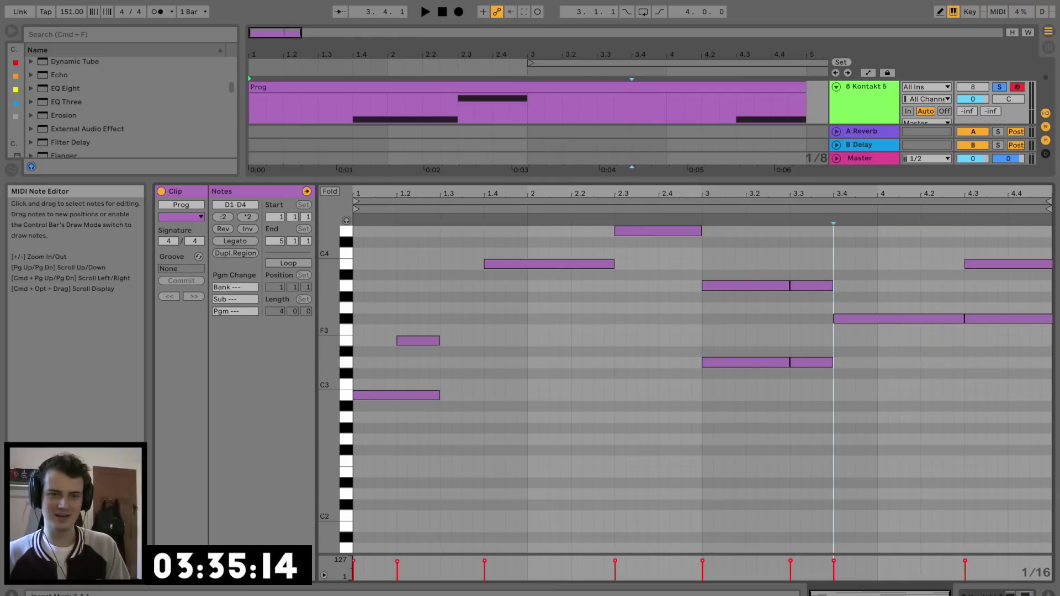
Step: Lengthen the F#3 note at 3.4 slightly past 4.3 and delete the two D3 notes at the start of bar 3
{"action": "left_click", "coordinate": [916, 319]}
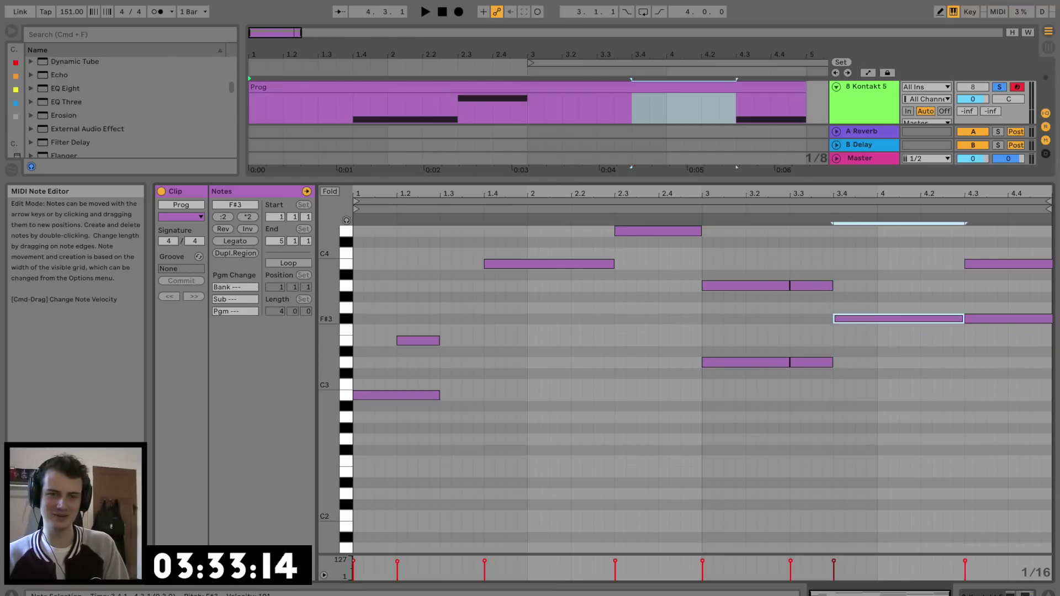
{"action": "left_click_drag", "start_coordinate": [963, 319], "coordinate": [986, 318]}
{"action": "left_click_drag", "start_coordinate": [817, 351], "coordinate": [773, 374]}
{"action": "key", "text": "Delete"}
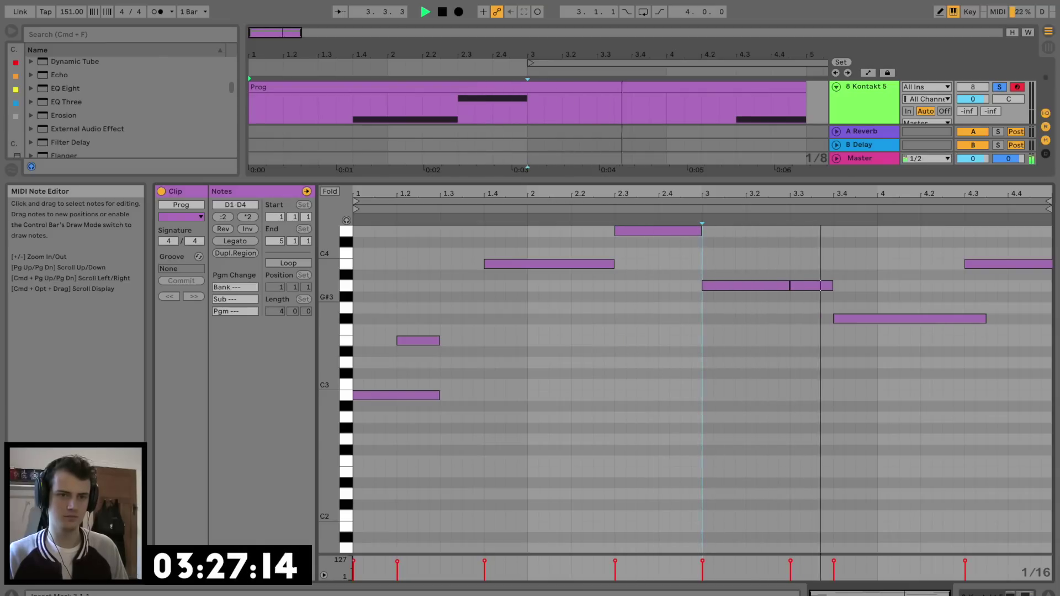
Step: Transpose all notes in the violin clip up one octave and play it back
{"action": "key", "text": "space"}
{"action": "key", "text": "super+a"}
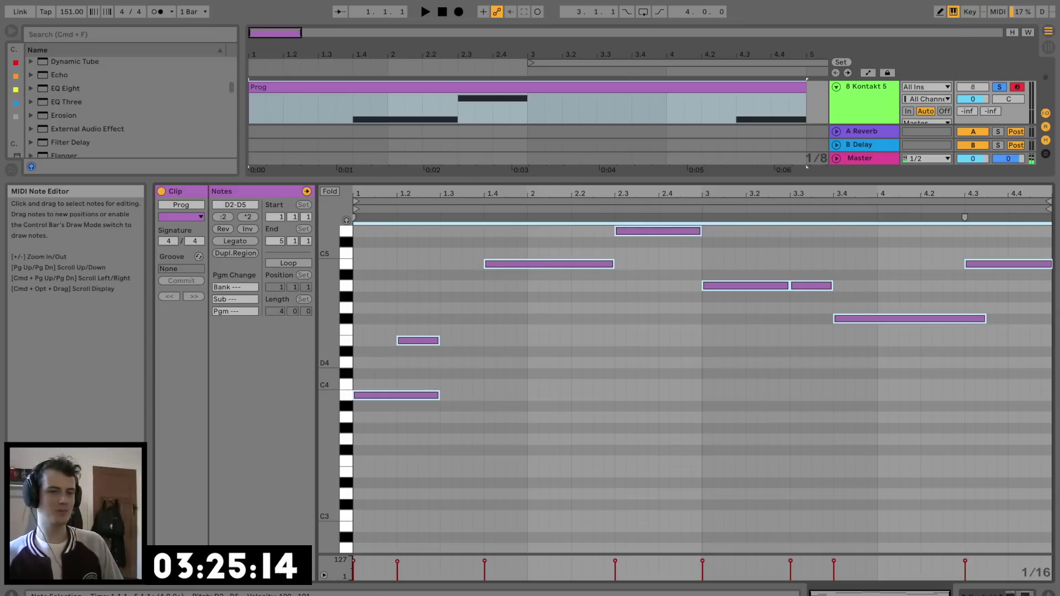
{"action": "key", "text": "space"}
{"action": "key", "text": "space"}
Step: Shorten the opening B3 note so it overlaps the second note only slightly, and audition the transition
{"action": "left_click", "coordinate": [441, 396]}
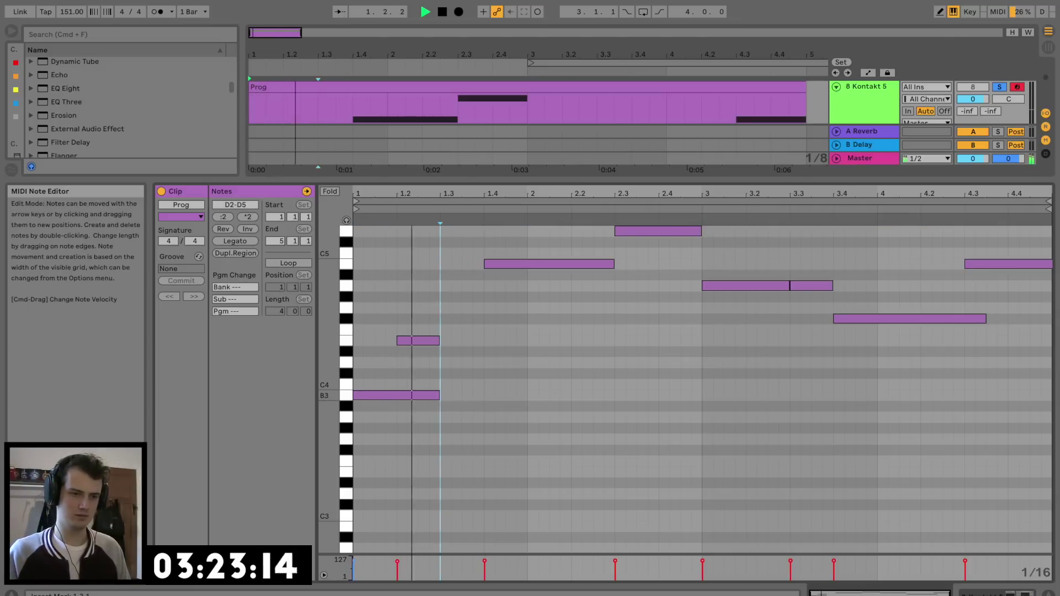
{"action": "key", "text": "space"}
{"action": "key", "text": "space"}
{"action": "left_click_drag", "start_coordinate": [439, 396], "coordinate": [407, 396]}
{"action": "key", "text": "space"}
{"action": "key", "text": "space"}
{"action": "key", "text": "space"}
{"action": "key", "text": "space"}
Step: Transpose the two violin notes from 1.4 to the start of bar 3 down one octave
{"action": "scroll", "coordinate": [701, 387], "scroll_direction": "up", "scroll_amount": 3}
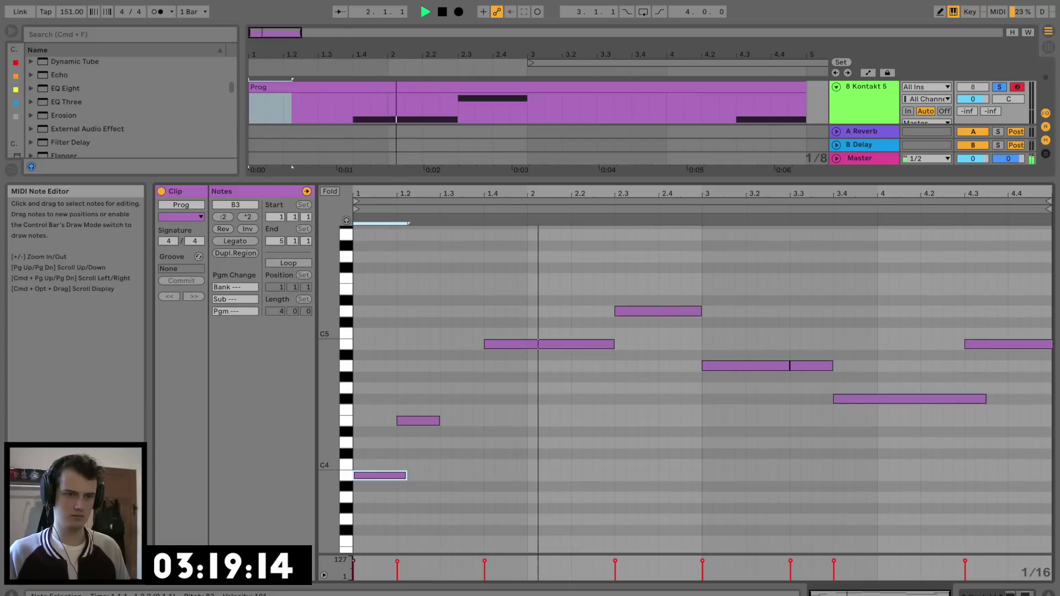
{"action": "left_click_drag", "start_coordinate": [564, 289], "coordinate": [651, 377]}
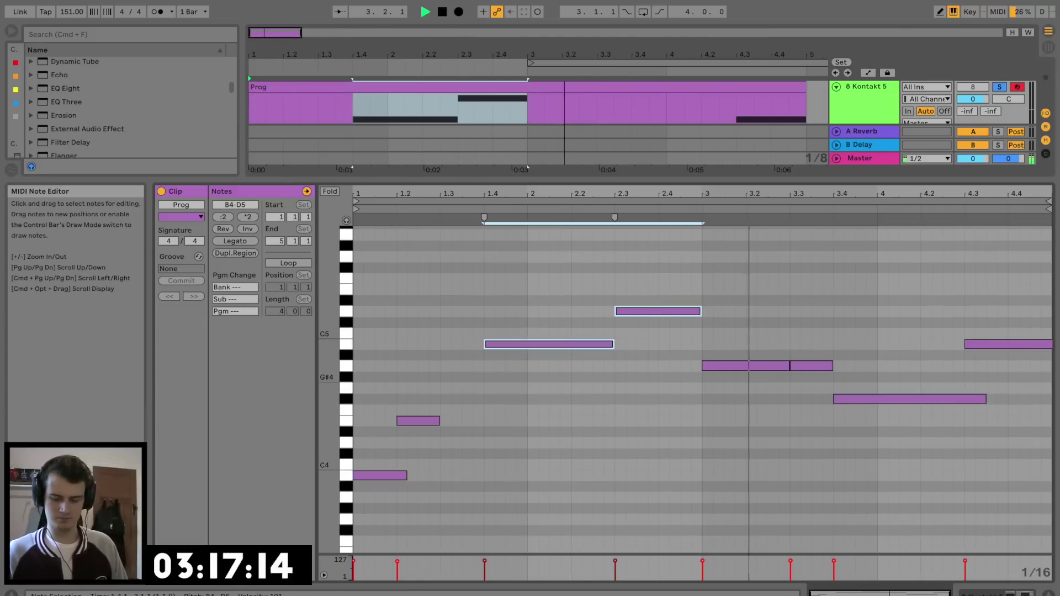
{"action": "key", "text": "shift+Down"}
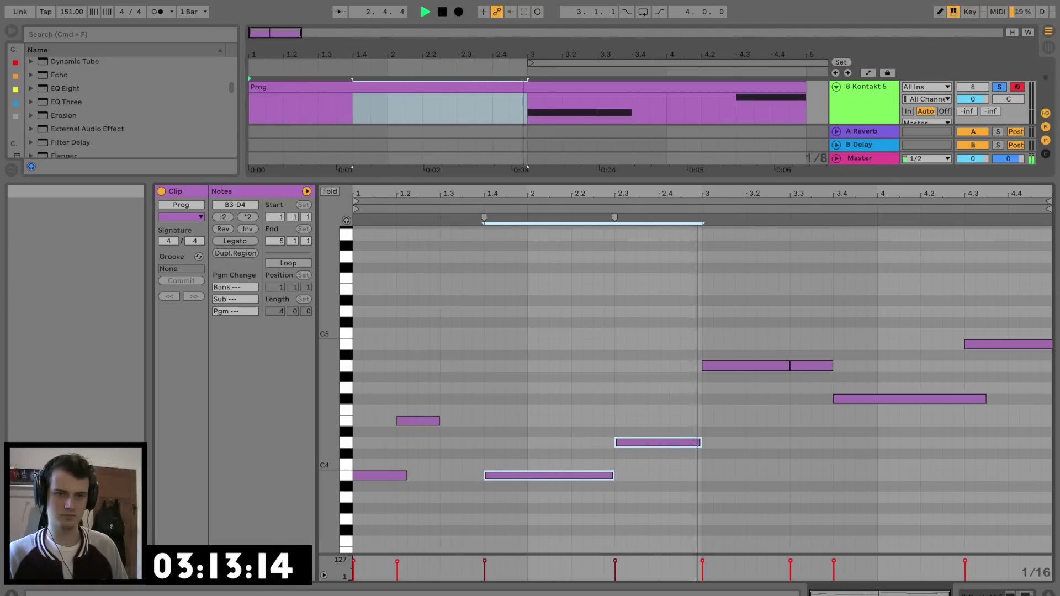
Step: Open the Kontakt instrument on the violin track and examine its settings while the line plays
{"action": "left_click_drag", "start_coordinate": [718, 180], "coordinate": [717, 314]}
{"action": "left_click", "coordinate": [864, 166]}
{"action": "double_click", "coordinate": [864, 165]}
{"action": "key", "text": "space"}
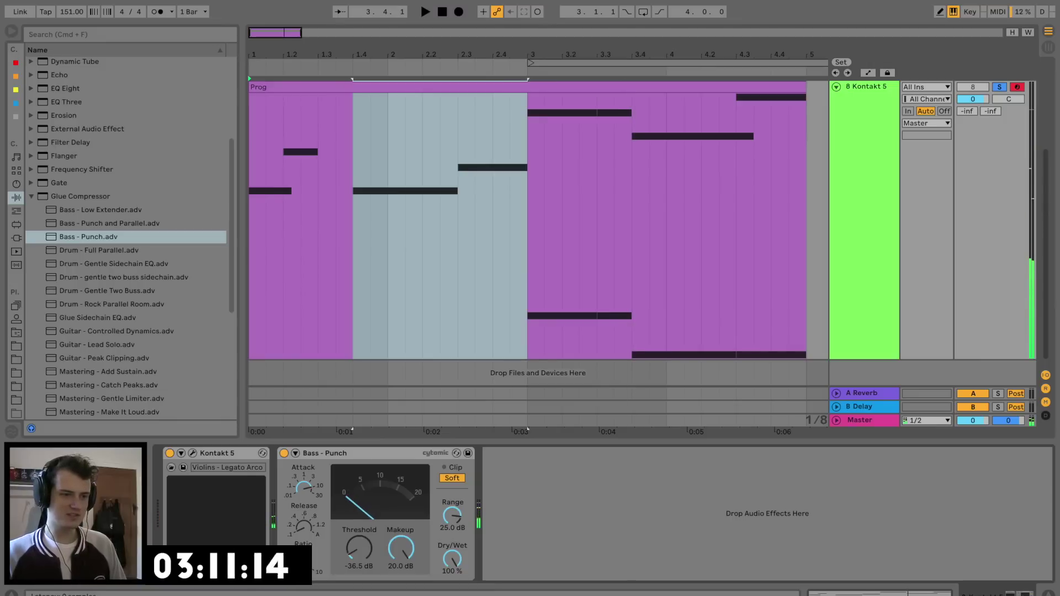
{"action": "left_click", "coordinate": [192, 453]}
{"action": "key", "text": "space"}
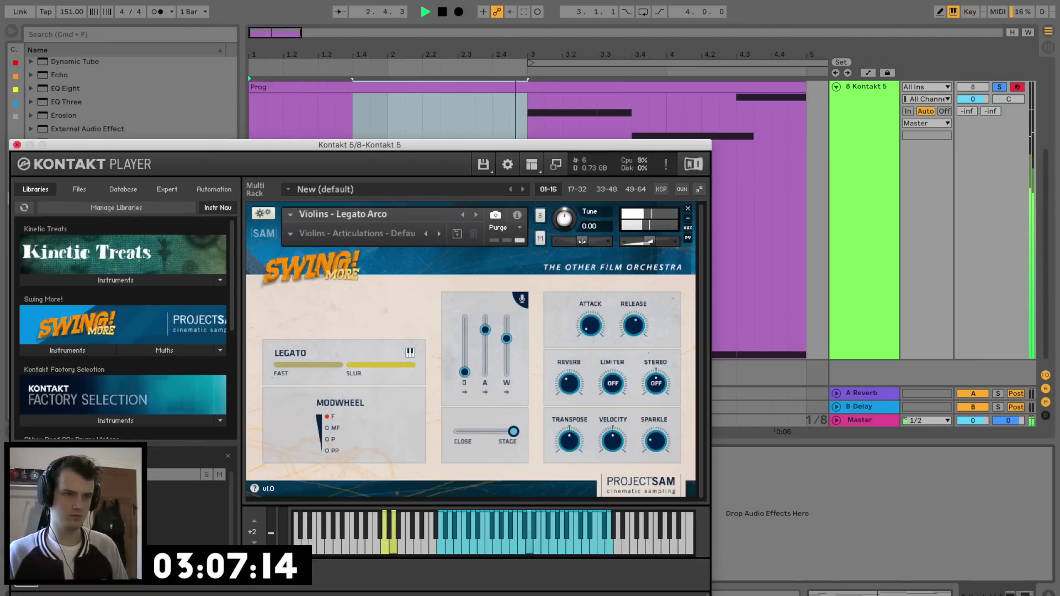
Step: Close the Kontakt window, open the violin clip for editing and delete its low notes from bar 3 onward
{"action": "key", "text": "super+w"}
{"action": "double_click", "coordinate": [552, 86]}
{"action": "key", "text": "space"}
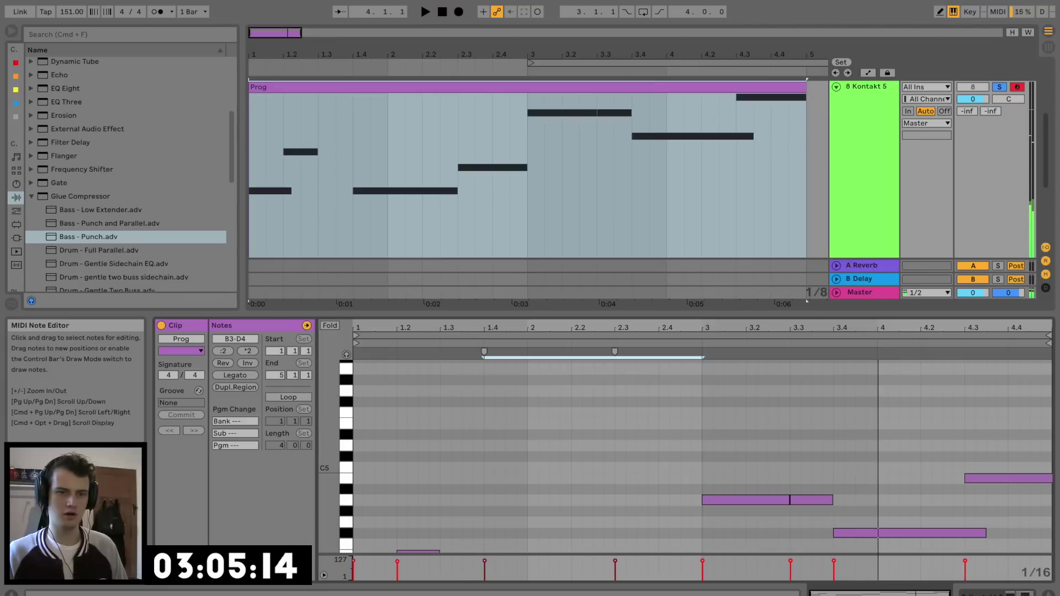
{"action": "left_click_drag", "start_coordinate": [552, 314], "coordinate": [552, 160]}
{"action": "scroll", "coordinate": [701, 379], "scroll_direction": "down", "scroll_amount": 8}
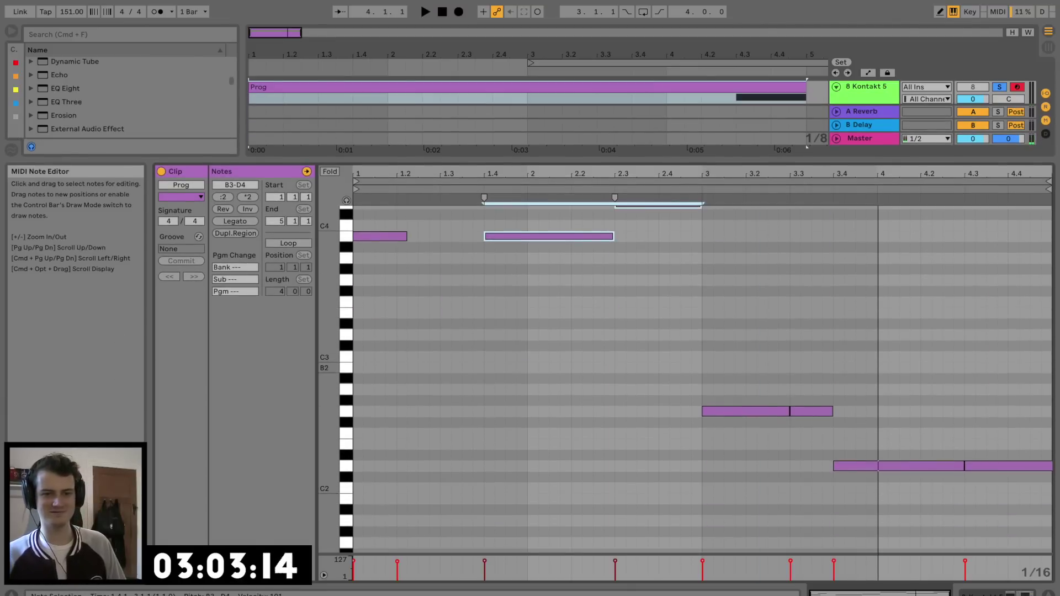
{"action": "left_click_drag", "start_coordinate": [762, 367], "coordinate": [1005, 476]}
{"action": "key", "text": "Delete"}
Step: Add a short A#2 note at 3.3.4 in the violin clip and move it up to F3 during playback
{"action": "scroll", "coordinate": [917, 463], "scroll_direction": "up", "scroll_amount": 3}
{"action": "key", "text": "space"}
{"action": "double_click", "coordinate": [829, 456]}
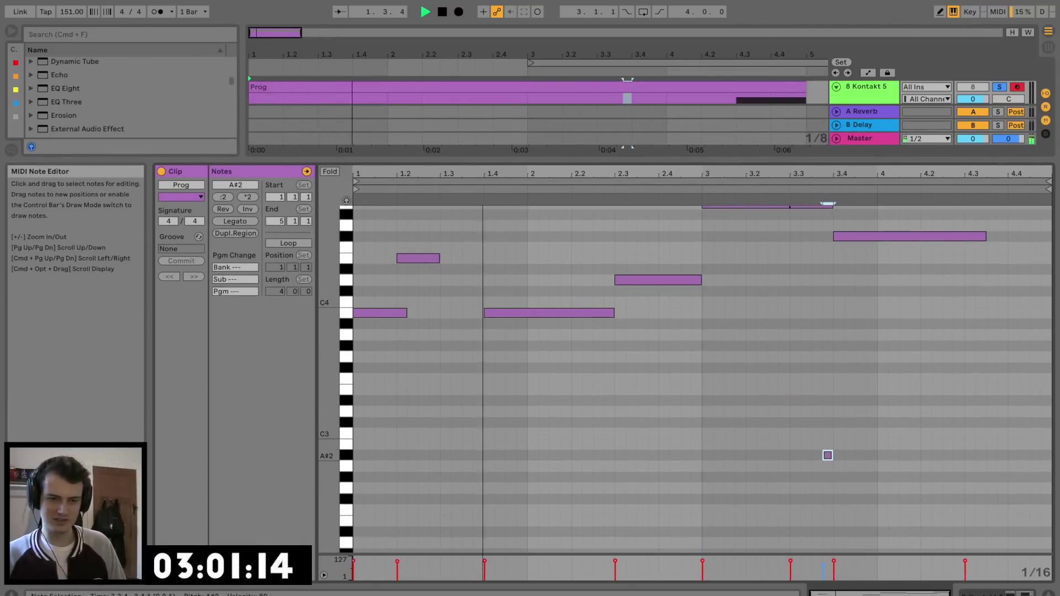
{"action": "left_click_drag", "start_coordinate": [832, 455], "coordinate": [833, 378]}
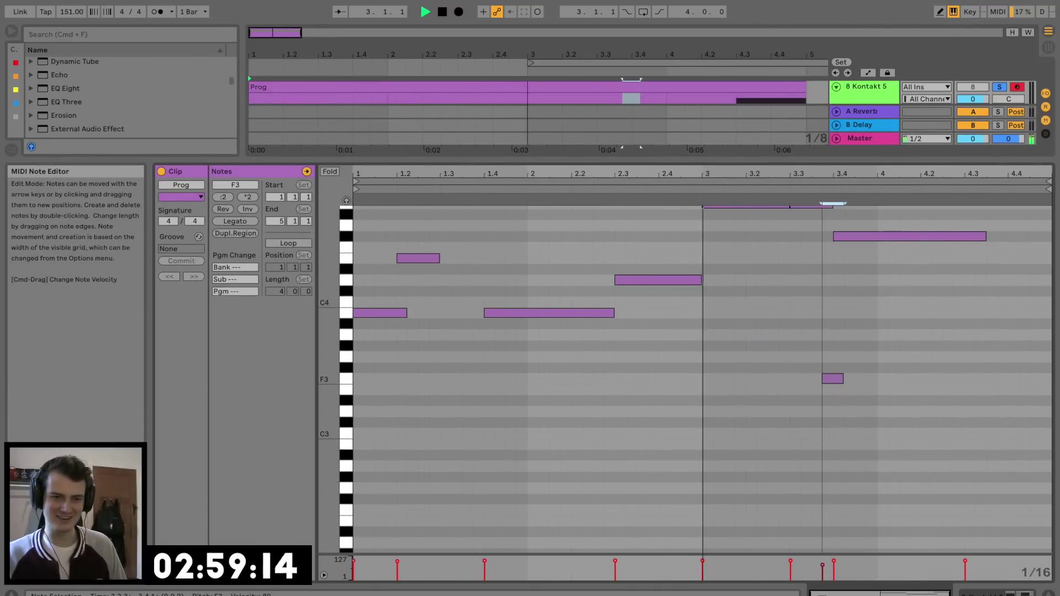
Step: Unsolo the violin track, play it with the full arrangement and set its Reverb send to 0
{"action": "left_click_drag", "start_coordinate": [793, 232], "coordinate": [759, 202]}
{"action": "key", "text": "space"}
{"action": "left_click", "coordinate": [999, 87]}
{"action": "key", "text": "space"}
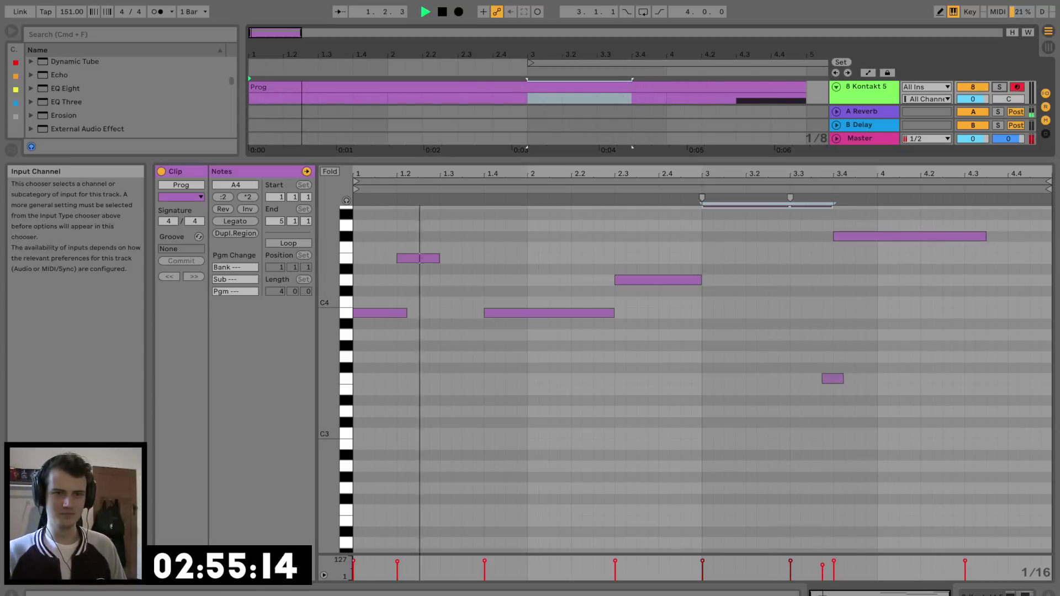
{"action": "left_click_drag", "start_coordinate": [939, 160], "coordinate": [939, 244]}
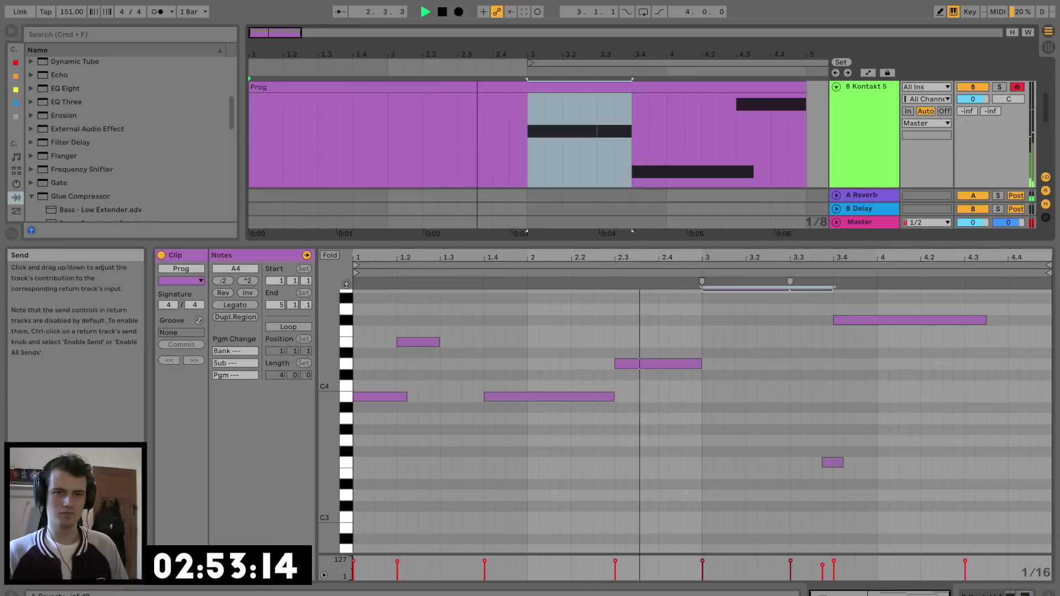
{"action": "left_click", "coordinate": [967, 112]}
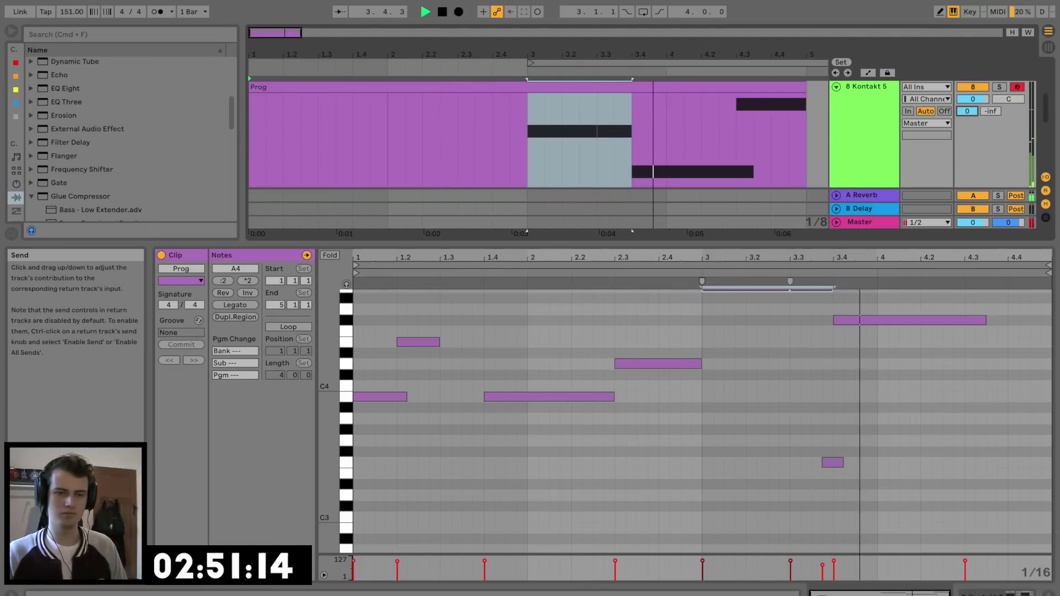
Step: Move the short F3 note up to C4, audition it against the melody and fold the Kontakt track
{"action": "left_click_drag", "start_coordinate": [832, 463], "coordinate": [834, 386]}
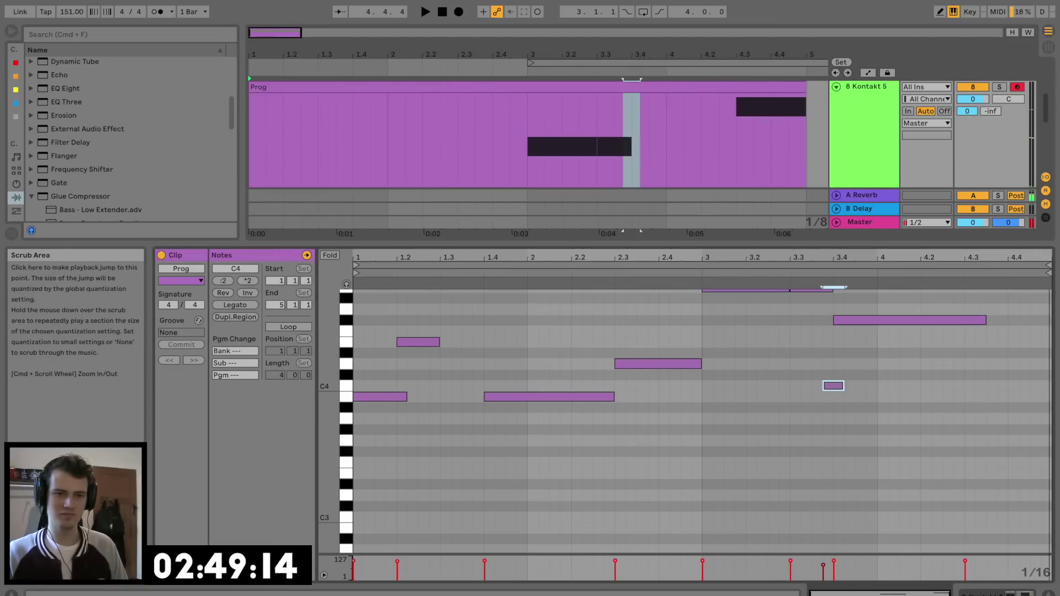
{"action": "left_click", "coordinate": [779, 283]}
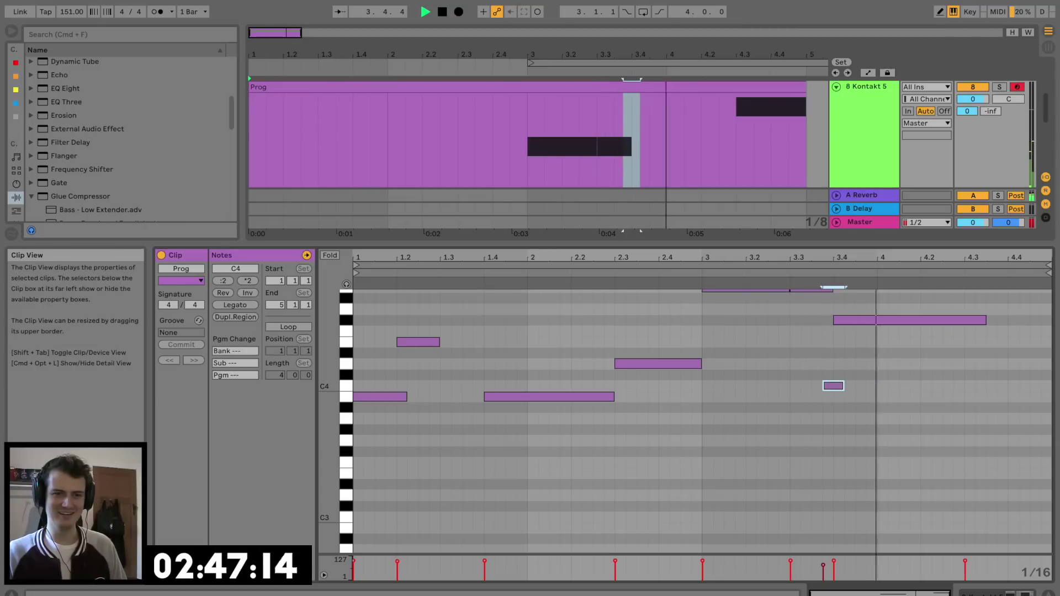
{"action": "key", "text": "space"}
{"action": "left_click_drag", "start_coordinate": [784, 243], "coordinate": [784, 251]}
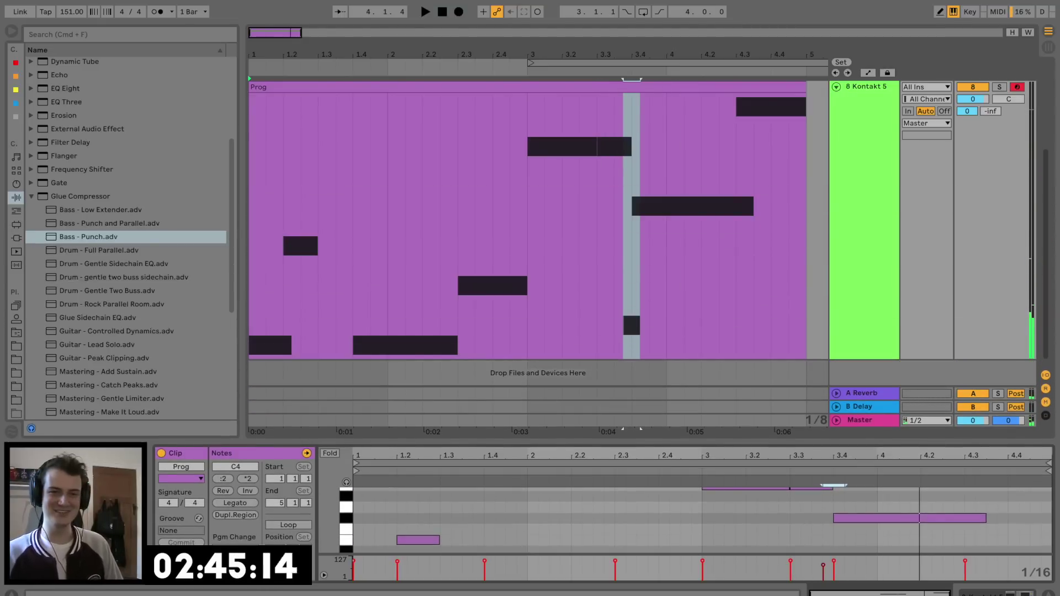
{"action": "left_click", "coordinate": [836, 87]}
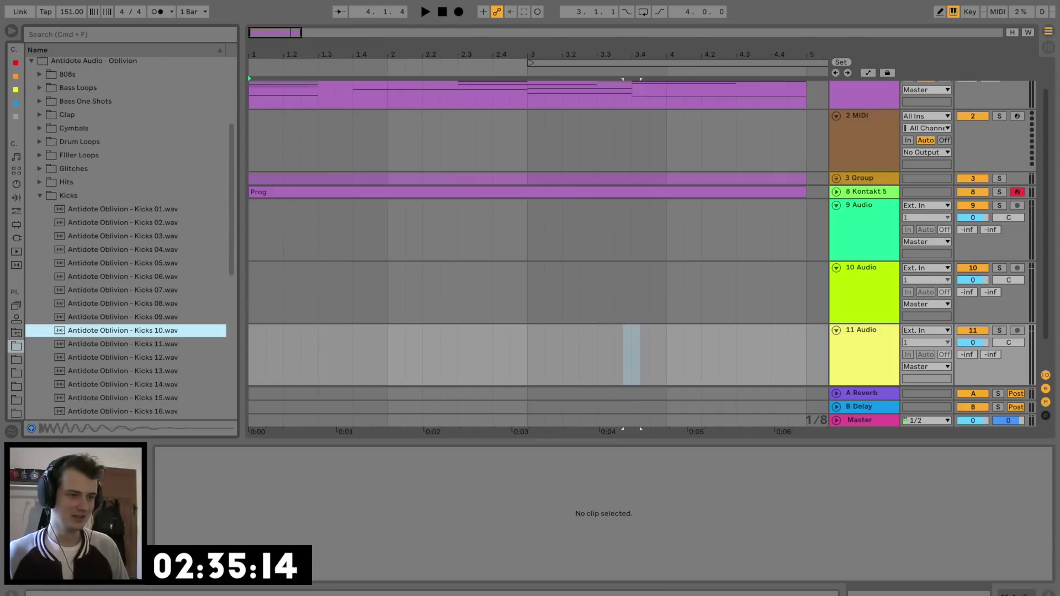
Step: Place the Antidote Oblivion - Kicks 08.wav sample at the start of the 11 Audio track and play it
{"action": "key", "text": "Up"}
{"action": "key", "text": "Up"}
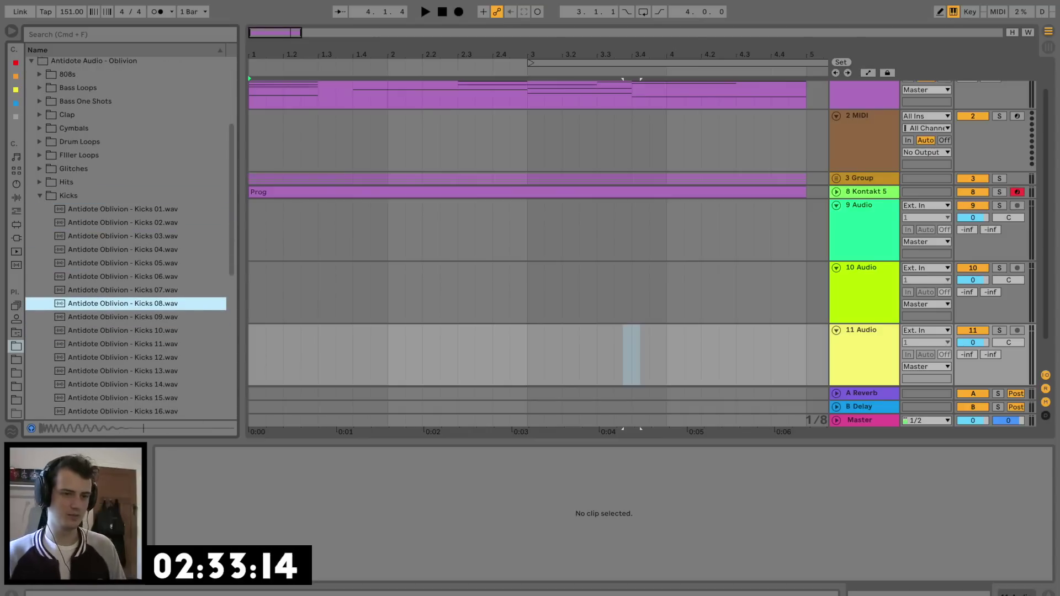
{"action": "left_click_drag", "start_coordinate": [123, 303], "coordinate": [251, 354]}
{"action": "key", "text": "space"}
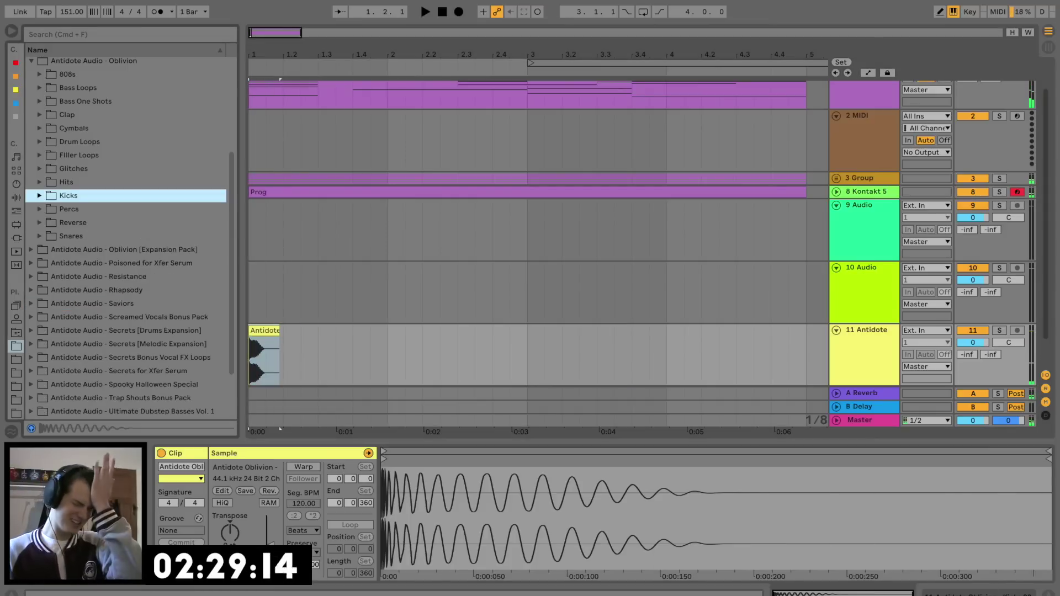
Step: Open the Antidote Oblivion Snares folder and audition its samples from Snares 01 to Snares 10
{"action": "key", "text": "Down"}
{"action": "key", "text": "Down"}
{"action": "key", "text": "Down"}
{"action": "key", "text": "Right"}
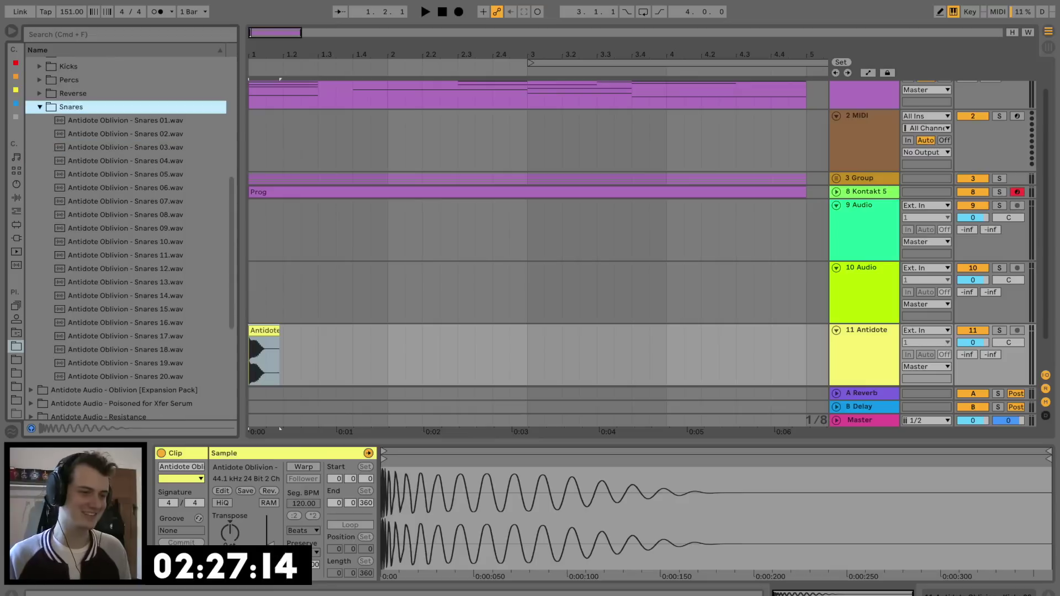
{"action": "key", "text": "Down"}
{"action": "key", "text": "Down"}
{"action": "key", "text": "Down"}
{"action": "key", "text": "Down"}
{"action": "key", "text": "Down"}
{"action": "key", "text": "Down"}
{"action": "key", "text": "Down"}
{"action": "key", "text": "Down"}
{"action": "key", "text": "Down"}
{"action": "key", "text": "Down"}
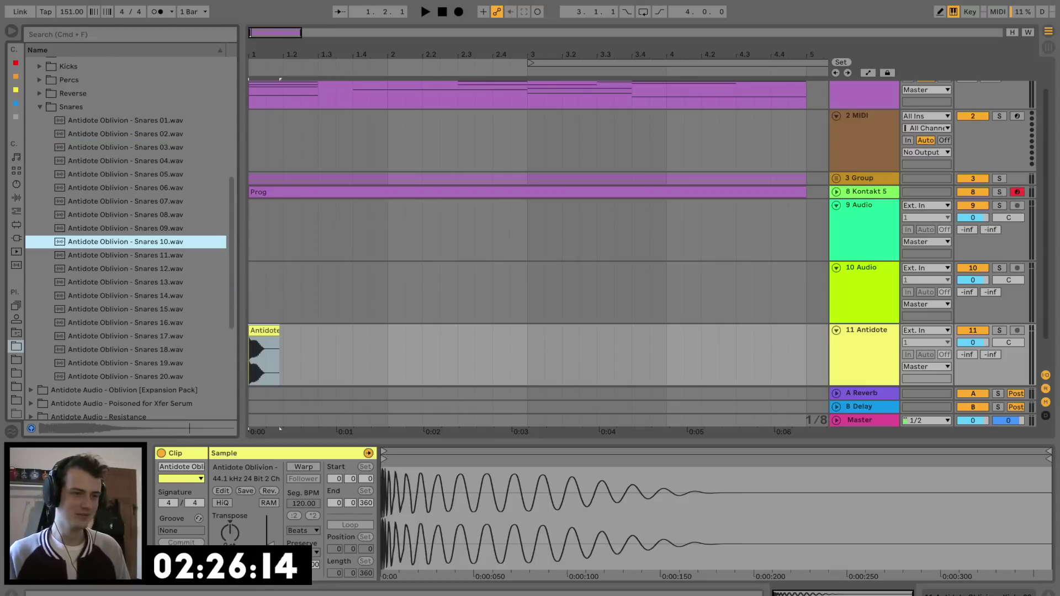
Step: Compare several snare samples and place Snares 12.wav on the 10 Audio track at 1.3
{"action": "left_click", "coordinate": [126, 269]}
{"action": "left_click", "coordinate": [125, 175]}
{"action": "left_click", "coordinate": [125, 242]}
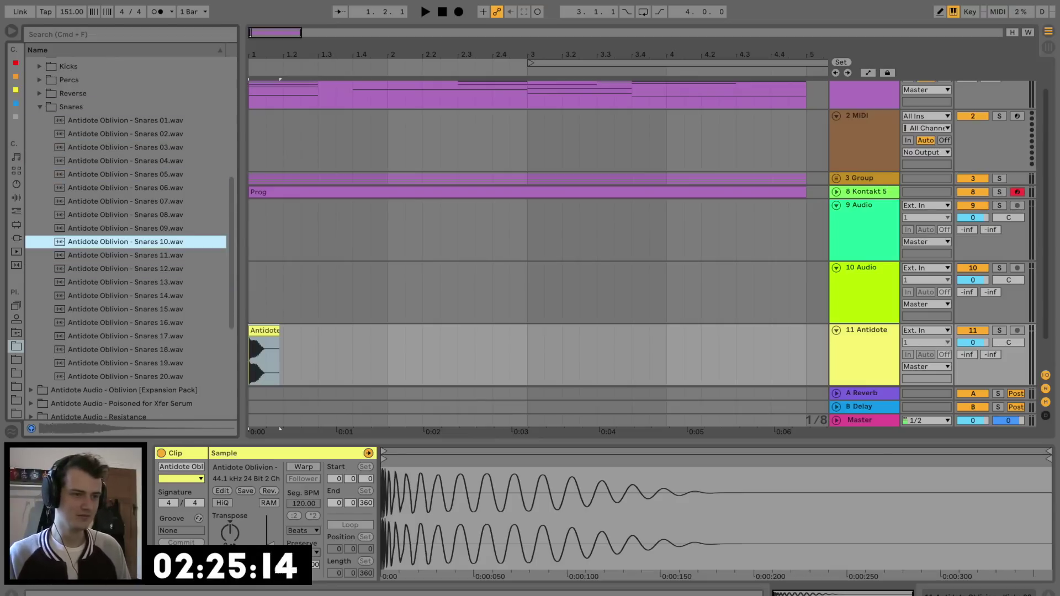
{"action": "left_click", "coordinate": [125, 269]}
{"action": "left_click_drag", "start_coordinate": [125, 269], "coordinate": [323, 291]}
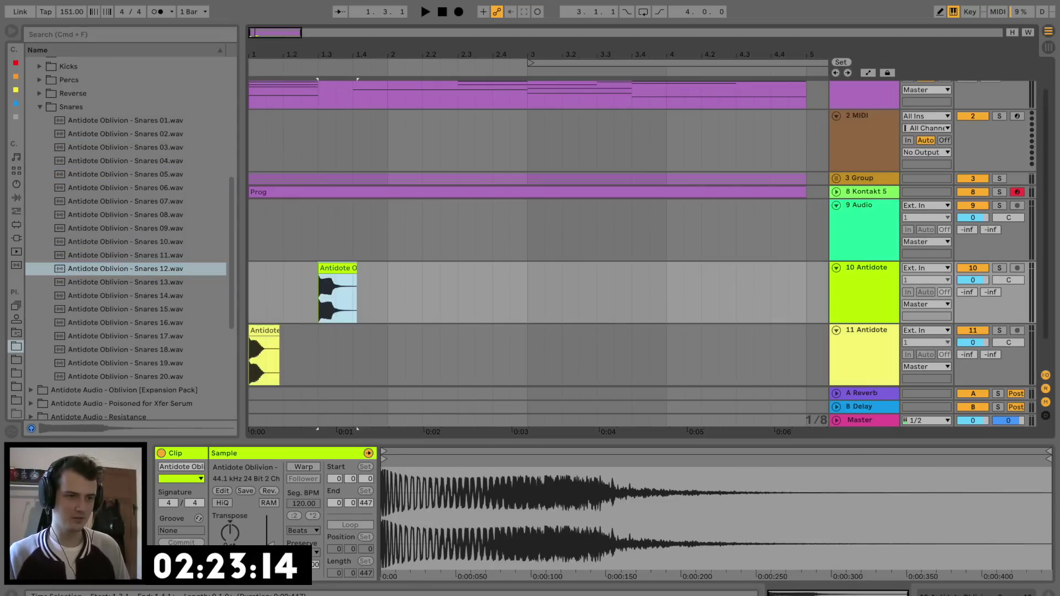
Step: Play the beat from the start and copy the kick clip to 1.4 on its track
{"action": "left_click", "coordinate": [250, 292]}
{"action": "key", "text": "space"}
{"action": "left_click", "coordinate": [264, 330]}
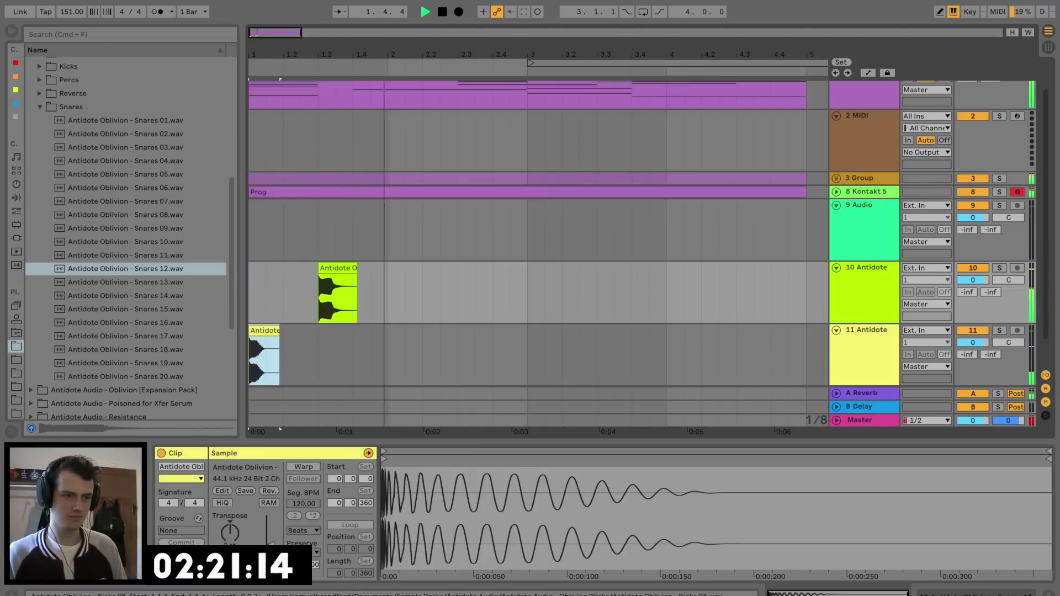
{"action": "key", "text": "space"}
{"action": "left_click", "coordinate": [353, 355]}
{"action": "key", "text": "super+v"}
{"action": "scroll", "coordinate": [343, 326], "scroll_direction": "up", "scroll_amount": 1}
{"action": "left_click", "coordinate": [283, 314]}
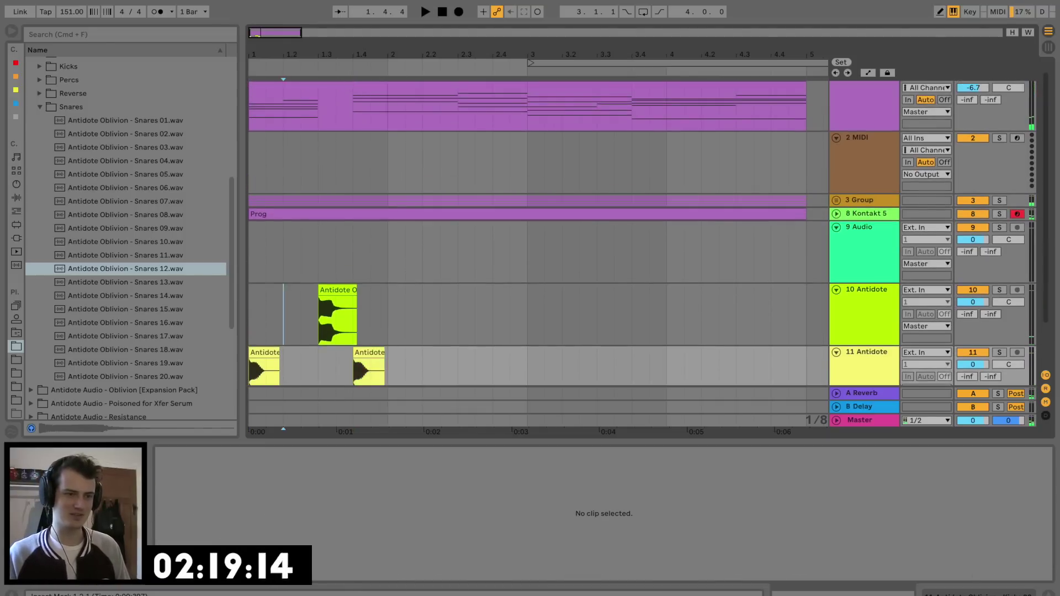
Step: Duplicate the first bar of the snare track three times to fill four bars
{"action": "key", "text": "space"}
{"action": "scroll", "coordinate": [309, 309], "scroll_direction": "down", "scroll_amount": 3}
{"action": "left_click", "coordinate": [336, 236]}
{"action": "left_click_drag", "start_coordinate": [387, 265], "coordinate": [249, 265]}
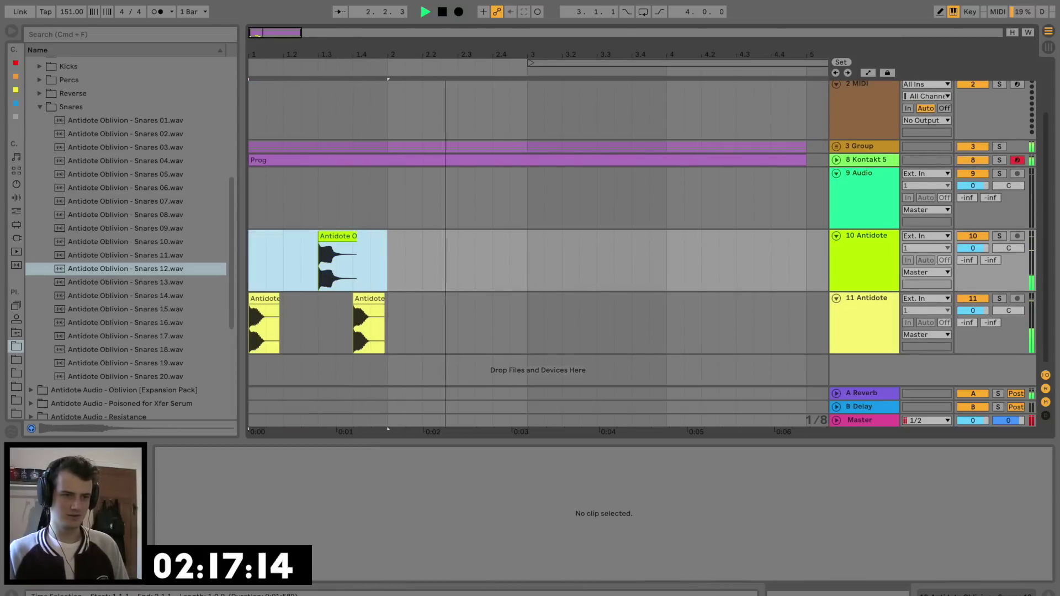
{"action": "key", "text": "super+d"}
{"action": "key", "text": "super+d"}
{"action": "key", "text": "super+d"}
Step: Copy the kick from 1.4 to 2.2.3 and play the pattern
{"action": "left_click", "coordinate": [368, 299]}
{"action": "key", "text": "space"}
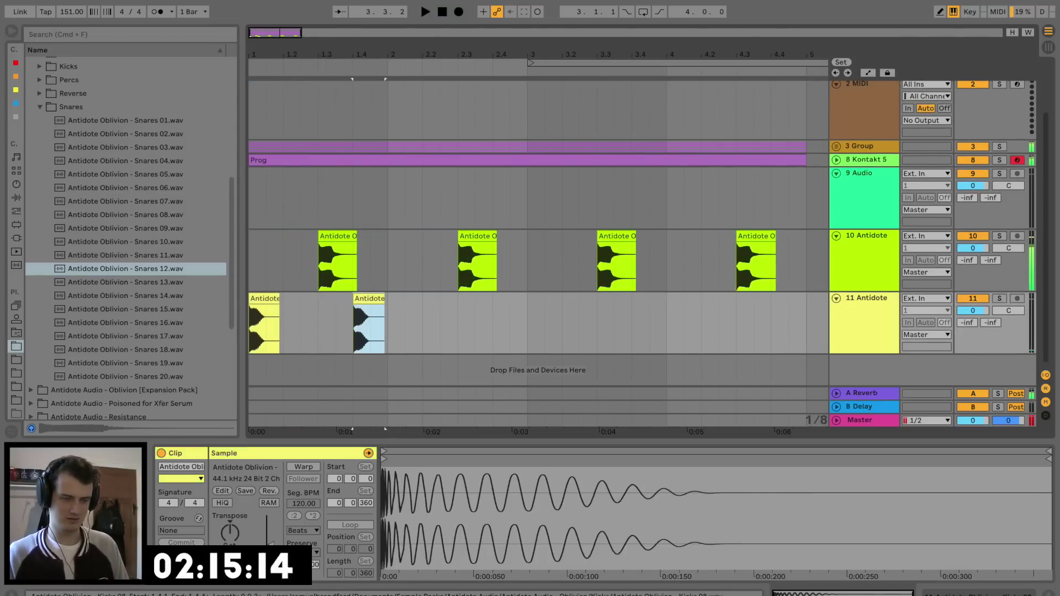
{"action": "key", "text": "space"}
{"action": "left_click", "coordinate": [441, 326]}
{"action": "key", "text": "super+v"}
{"action": "key", "text": "space"}
{"action": "left_click", "coordinate": [251, 326]}
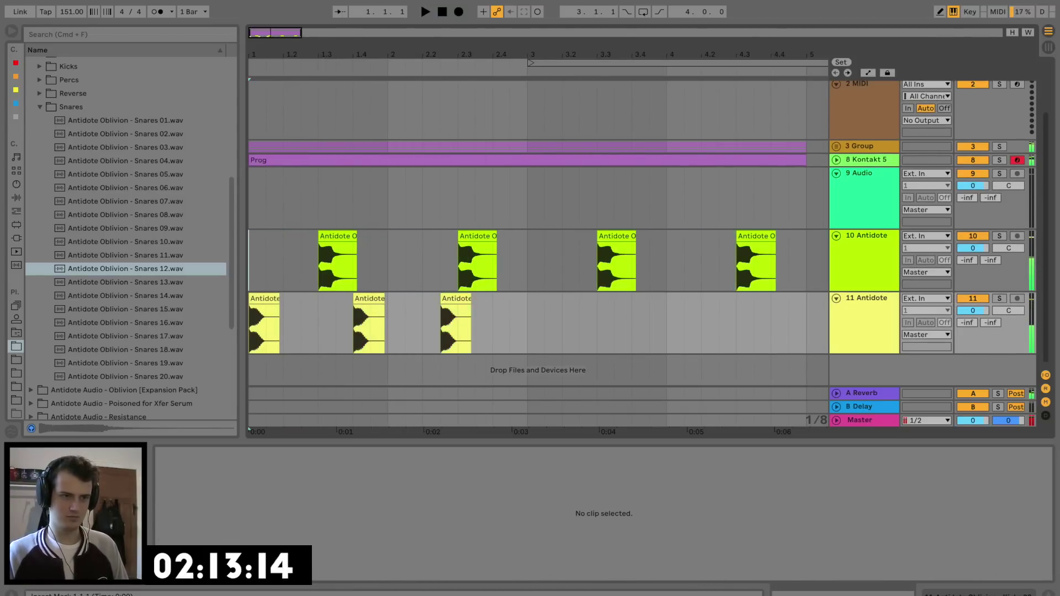
Step: Move the kick in bar 2 earlier to 2.2 and audition the beat from the start
{"action": "left_click", "coordinate": [252, 265]}
{"action": "scroll", "coordinate": [462, 265], "scroll_direction": "up", "scroll_amount": 3}
{"action": "left_click_drag", "start_coordinate": [442, 298], "coordinate": [417, 299]}
{"action": "left_click", "coordinate": [406, 326]}
{"action": "key", "text": "space"}
{"action": "key", "text": "space"}
{"action": "key", "text": "space"}
{"action": "scroll", "coordinate": [418, 299], "scroll_direction": "down", "scroll_amount": 5}
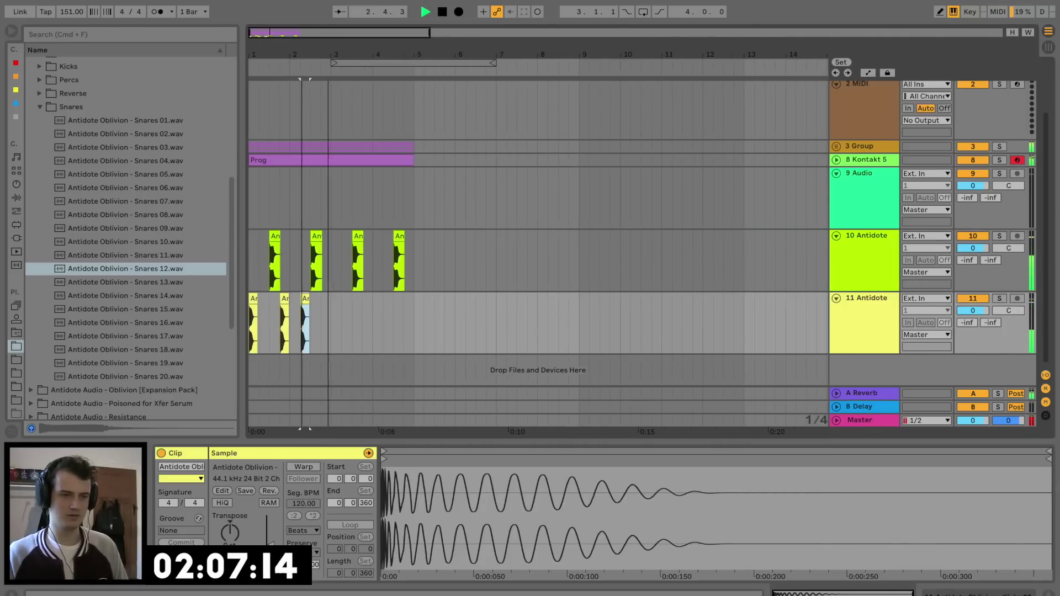
{"action": "left_click", "coordinate": [251, 265]}
{"action": "key", "text": "space"}
{"action": "scroll", "coordinate": [254, 265], "scroll_direction": "up", "scroll_amount": 3}
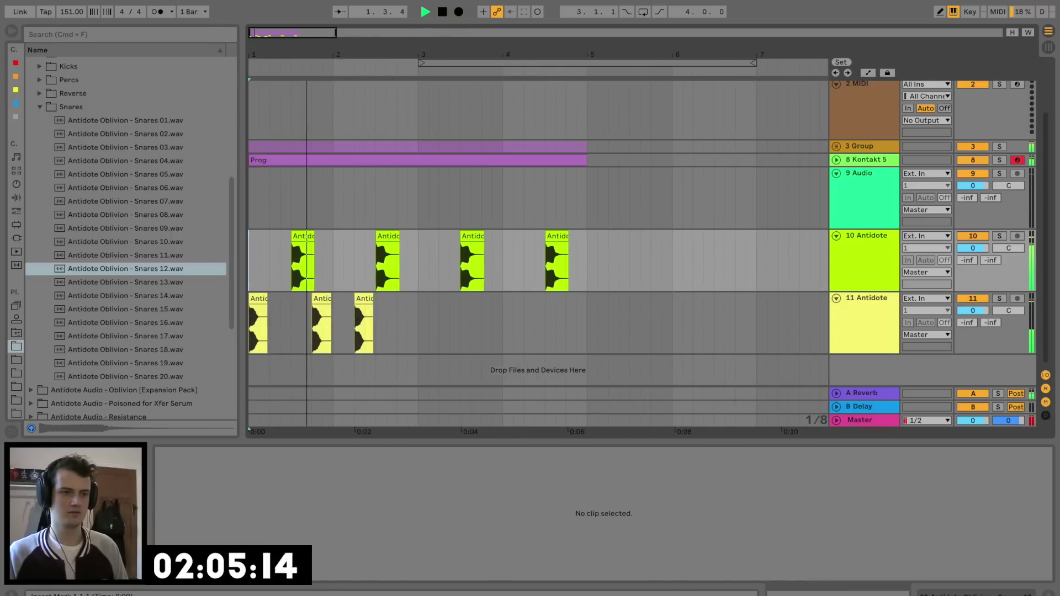
Step: Copy the bar 2 kick to the start of bar 3 and to 3.2.3, and play from bar 3
{"action": "left_click", "coordinate": [363, 299]}
{"action": "left_click", "coordinate": [364, 298]}
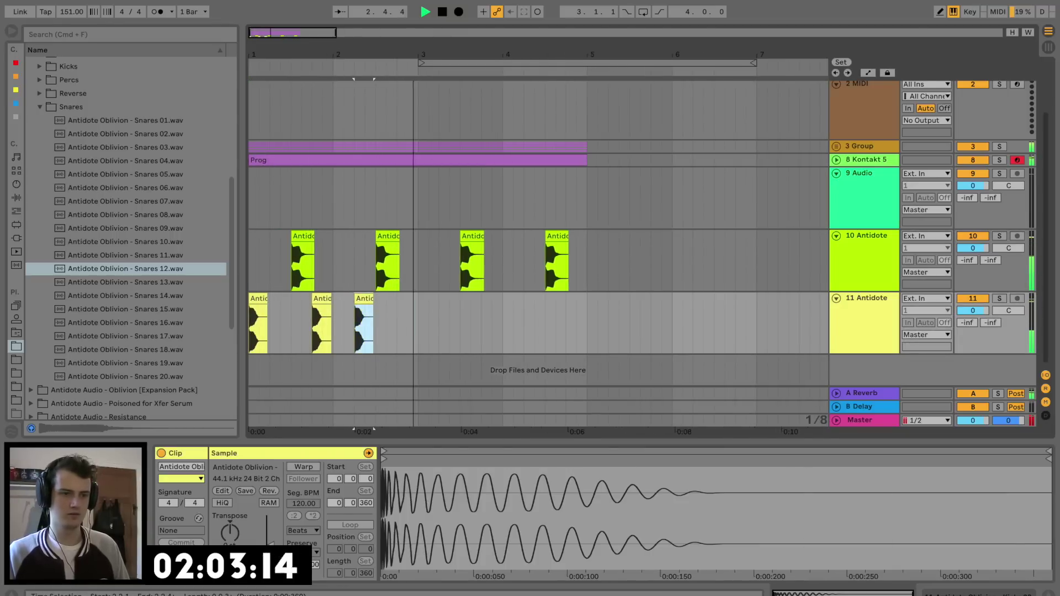
{"action": "left_click", "coordinate": [418, 326]}
{"action": "key", "text": "super+v"}
{"action": "left_click", "coordinate": [450, 325]}
{"action": "key", "text": "super+v"}
{"action": "left_click", "coordinate": [419, 325]}
{"action": "key", "text": "space"}
{"action": "key", "text": "space"}
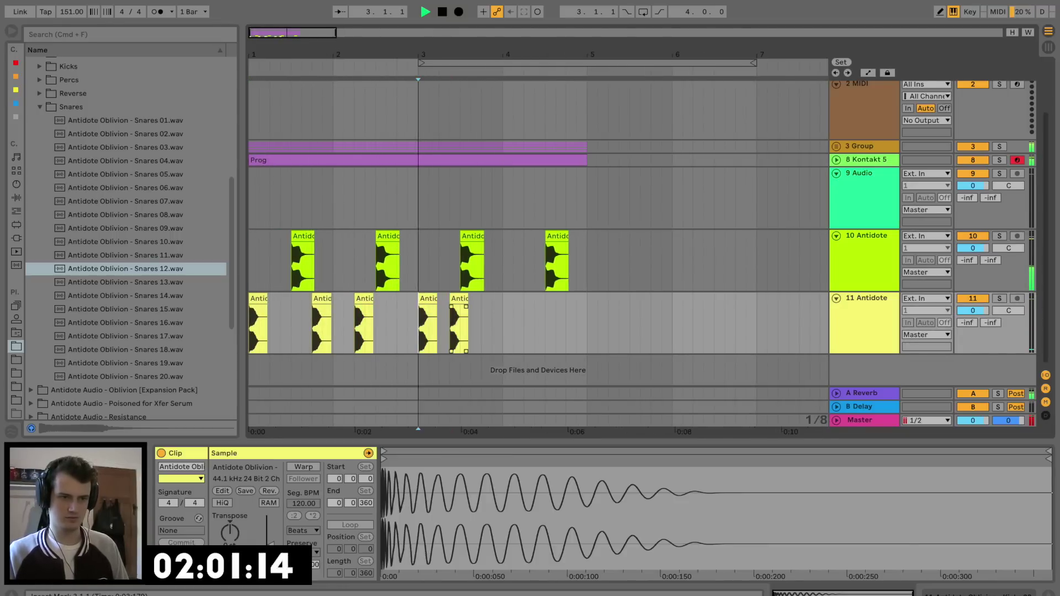
Step: Add further copies of the kick at 3.4, 4.2.3 and 4.4 while the beat plays
{"action": "left_click", "coordinate": [481, 325]}
{"action": "key", "text": "super+v"}
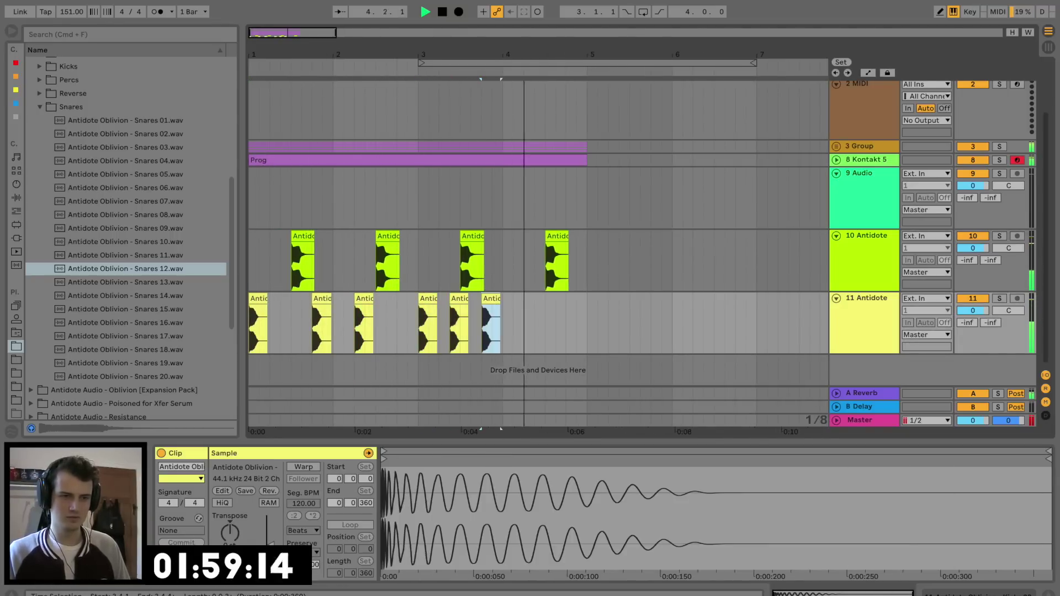
{"action": "left_click", "coordinate": [535, 326]}
{"action": "key", "text": "super+v"}
{"action": "left_click", "coordinate": [566, 325]}
{"action": "key", "text": "super+v"}
{"action": "key", "text": "space"}
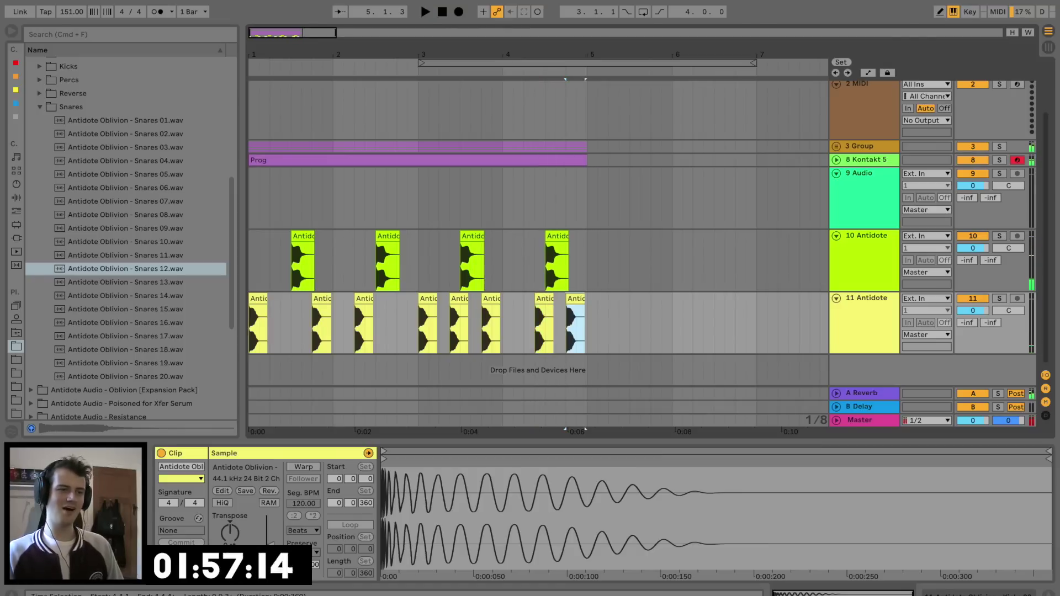
Step: Group the snare and kick tracks, play the beat and collapse the Snares sample folder
{"action": "left_click", "coordinate": [259, 264]}
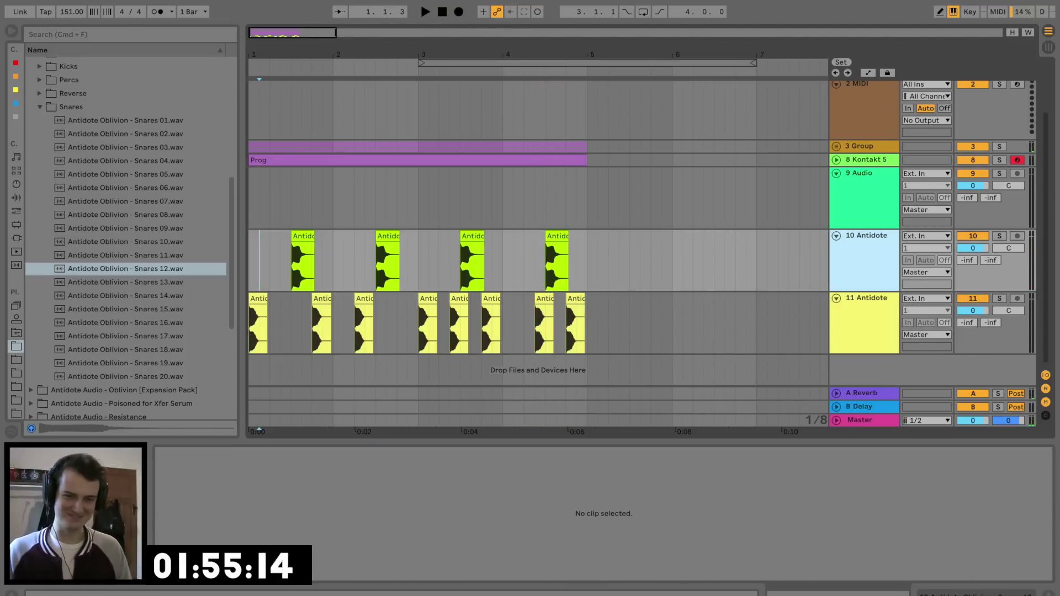
{"action": "key", "text": "super+g"}
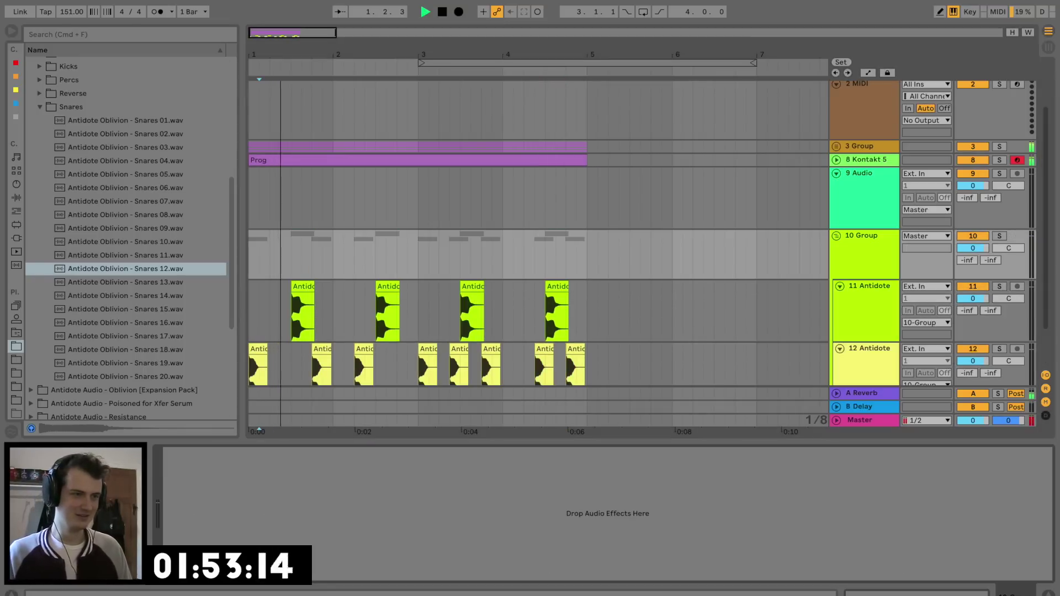
{"action": "left_click", "coordinate": [39, 107]}
{"action": "key", "text": "space"}
Step: Fold the new drum group and the 9 Audio track in the arrangement
{"action": "scroll", "coordinate": [538, 232], "scroll_direction": "up", "scroll_amount": 2}
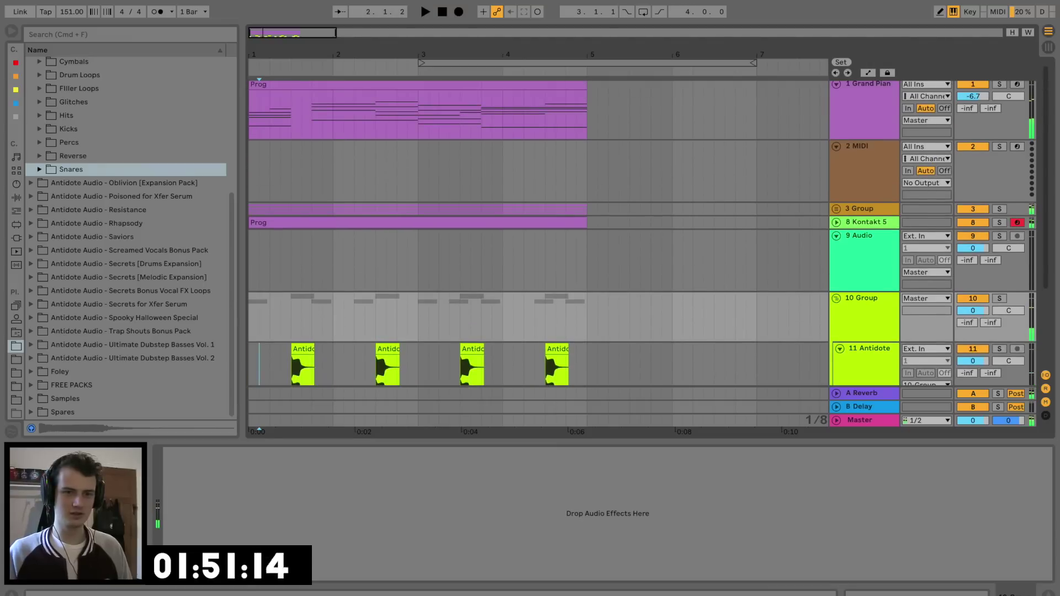
{"action": "left_click", "coordinate": [836, 298]}
{"action": "left_click", "coordinate": [836, 239]}
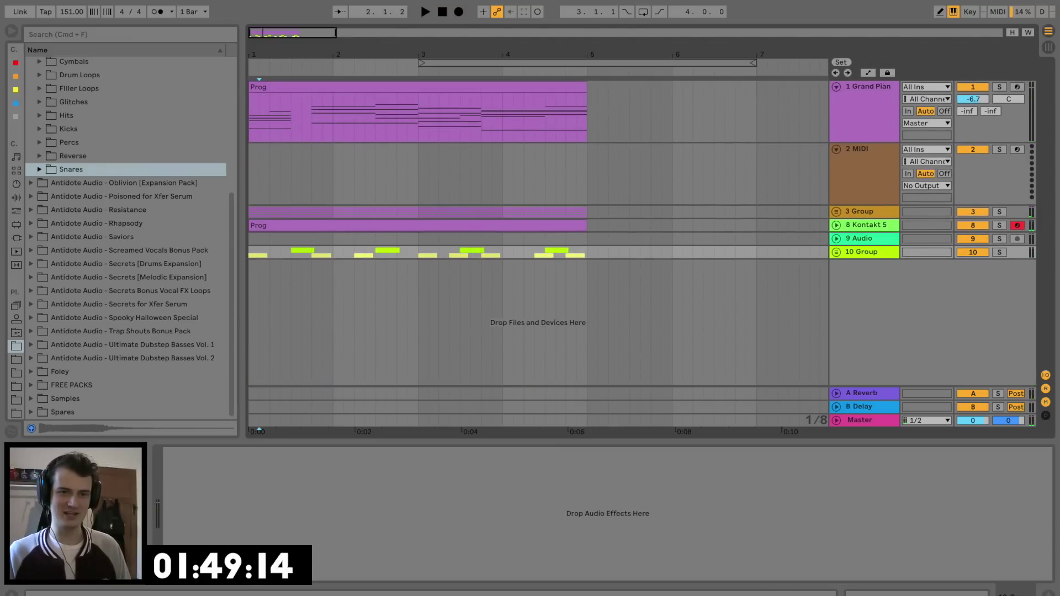
Step: Select the 3 Group track, collapse the Antidote Audio - Oblivion folder and show the audio effects
{"action": "left_click", "coordinate": [867, 87]}
{"action": "left_click", "coordinate": [861, 212]}
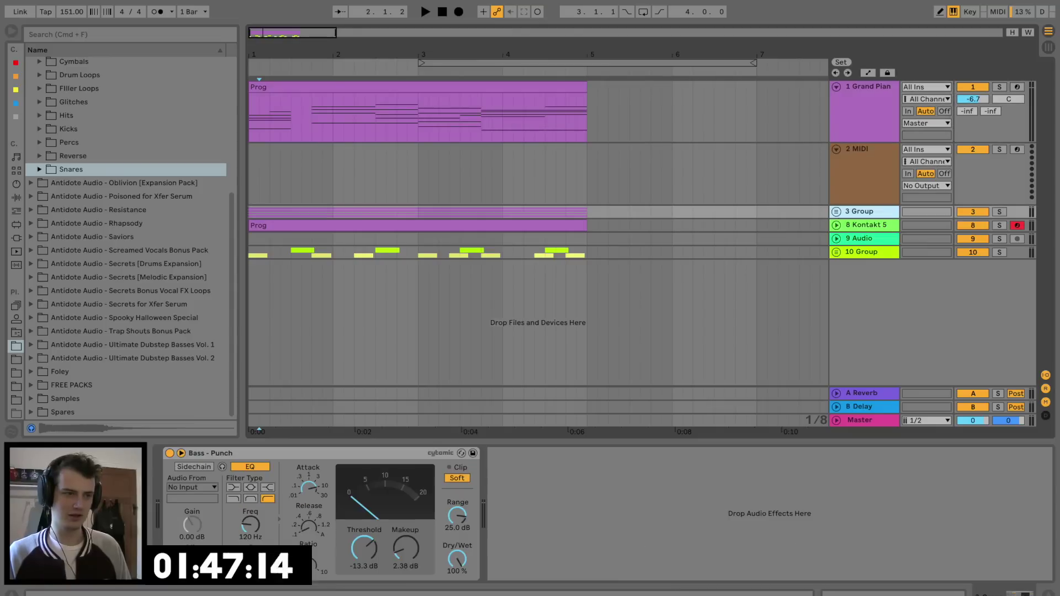
{"action": "left_click", "coordinate": [70, 170]}
{"action": "scroll", "coordinate": [127, 221], "scroll_direction": "up", "scroll_amount": 5}
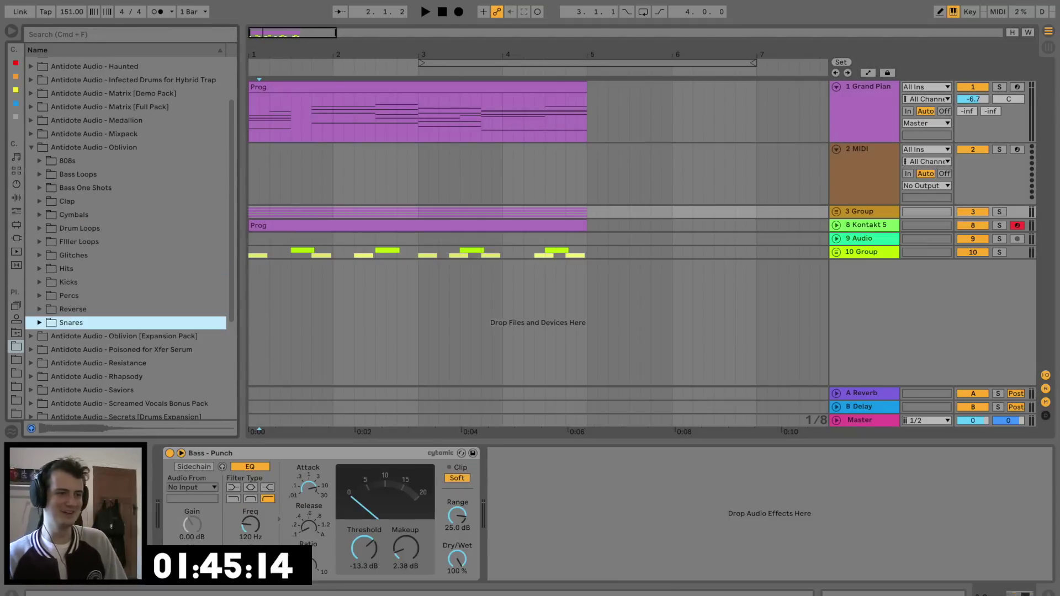
{"action": "left_click", "coordinate": [32, 148]}
{"action": "scroll", "coordinate": [127, 220], "scroll_direction": "up", "scroll_amount": 2}
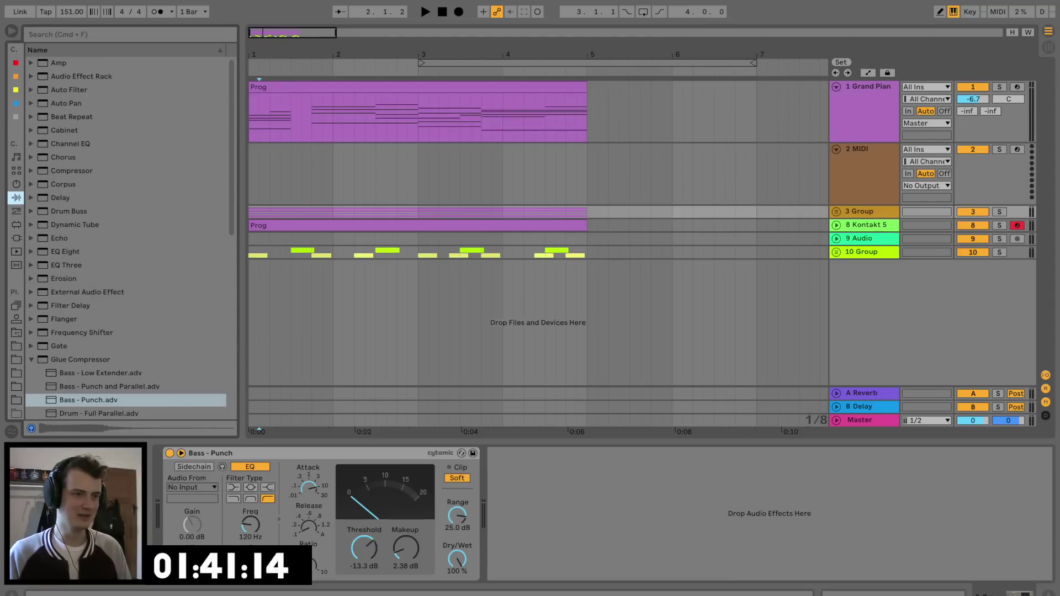
Step: Add a Compressor to the 3 Group track and enable its sidechain with the 12-Antidote track as input
{"action": "left_click", "coordinate": [71, 171]}
{"action": "key", "text": "Return"}
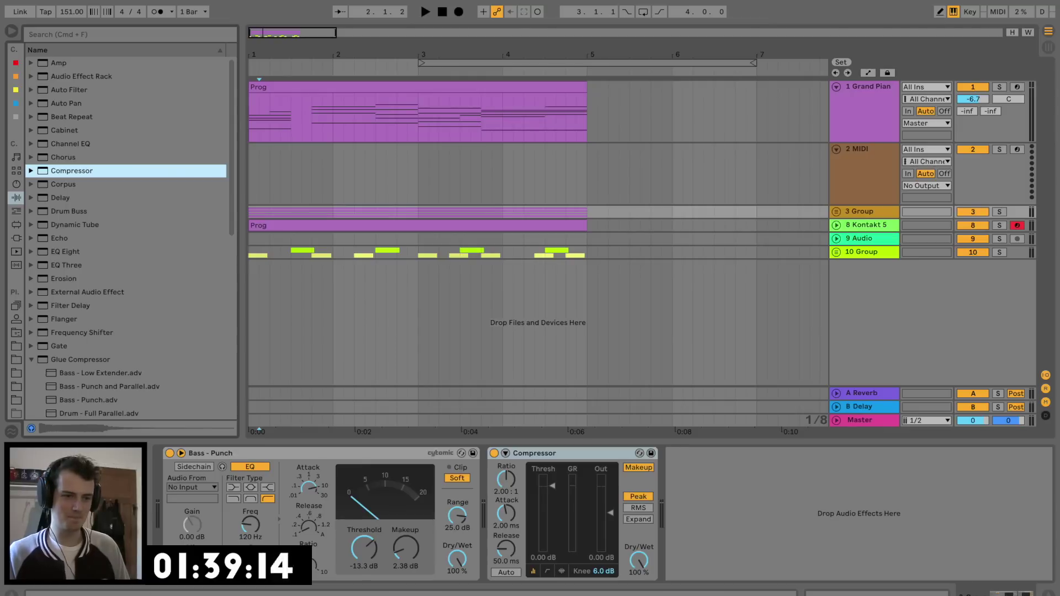
{"action": "key", "text": "space"}
{"action": "left_click", "coordinate": [505, 453]}
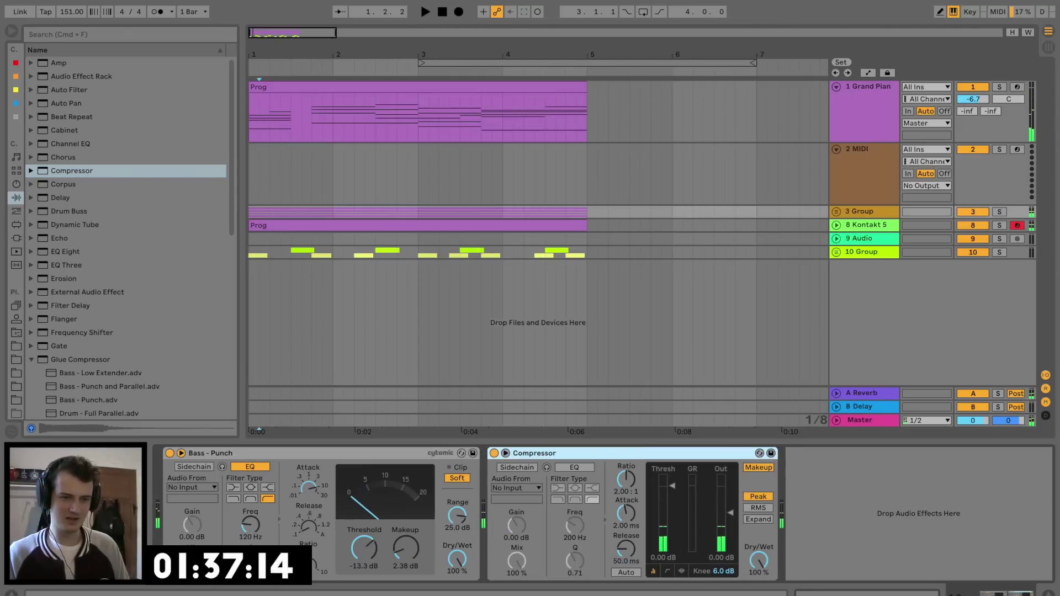
{"action": "left_click", "coordinate": [517, 467]}
{"action": "left_click", "coordinate": [516, 488]}
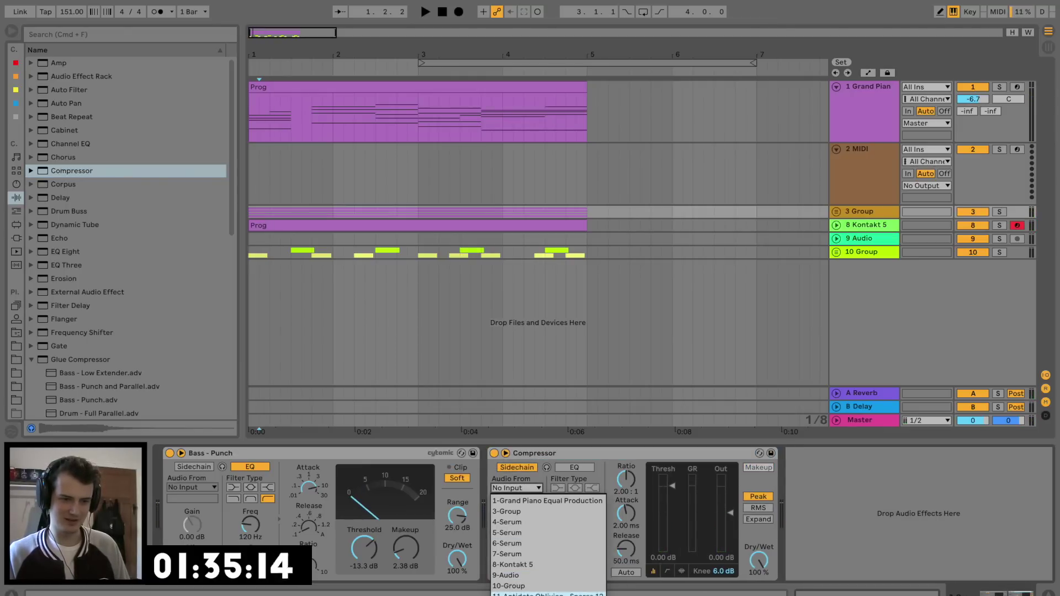
{"action": "left_click", "coordinate": [524, 595]}
Step: Set the sidechain compressor's threshold to -25.5 dB, ratio to inf:1, attack to 0.01 ms and release to 30.7 ms
{"action": "left_click_drag", "start_coordinate": [672, 485], "coordinate": [672, 529]}
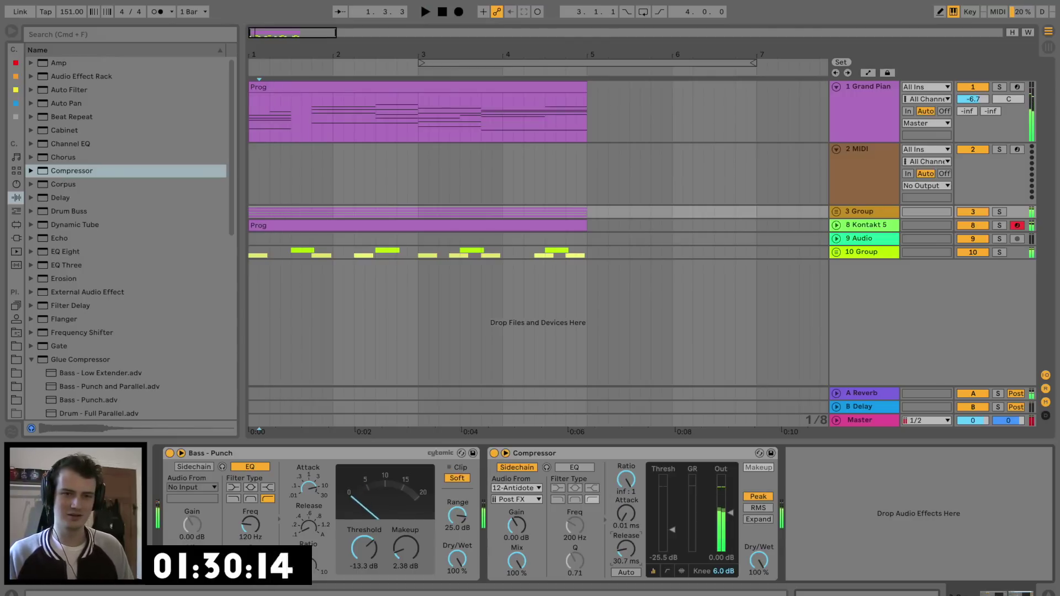
{"action": "key", "text": "space"}
{"action": "key", "text": "space"}
Step: Solo the 3 Group and 10 Group tracks and play them to check the compressed Serum layers against the beat
{"action": "left_click", "coordinate": [998, 211]}
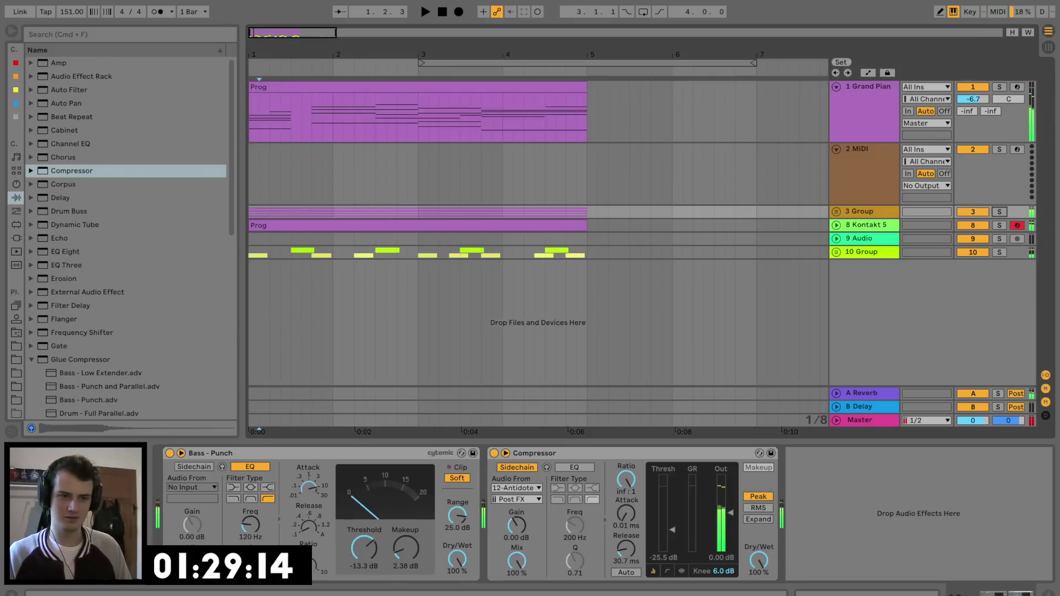
{"action": "key", "text": "space"}
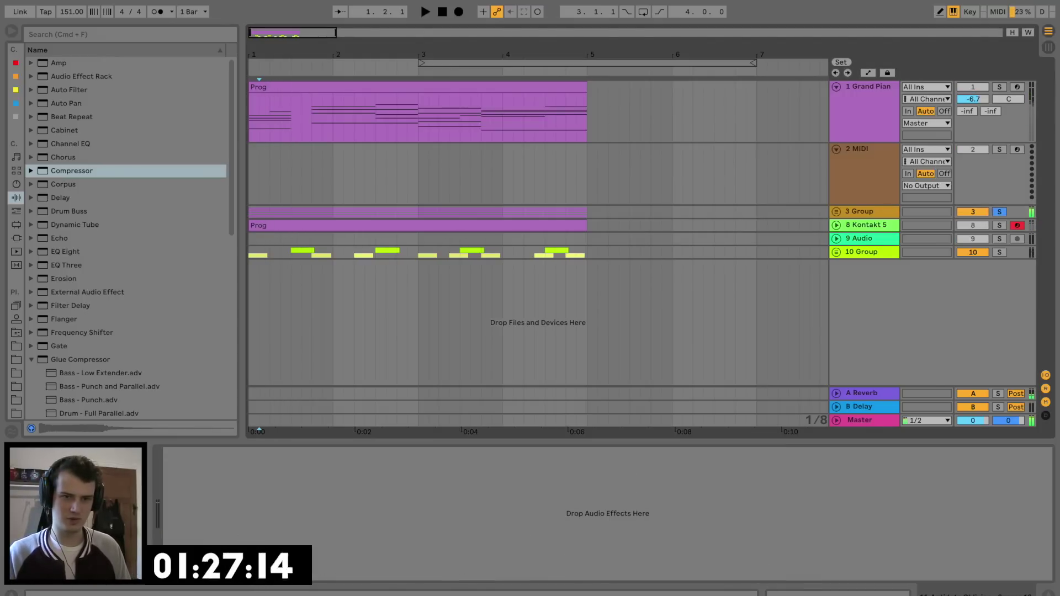
{"action": "left_click", "coordinate": [864, 239]}
{"action": "left_click", "coordinate": [863, 252]}
{"action": "left_click", "coordinate": [863, 211]}
{"action": "key", "text": "space"}
{"action": "key", "text": "space"}
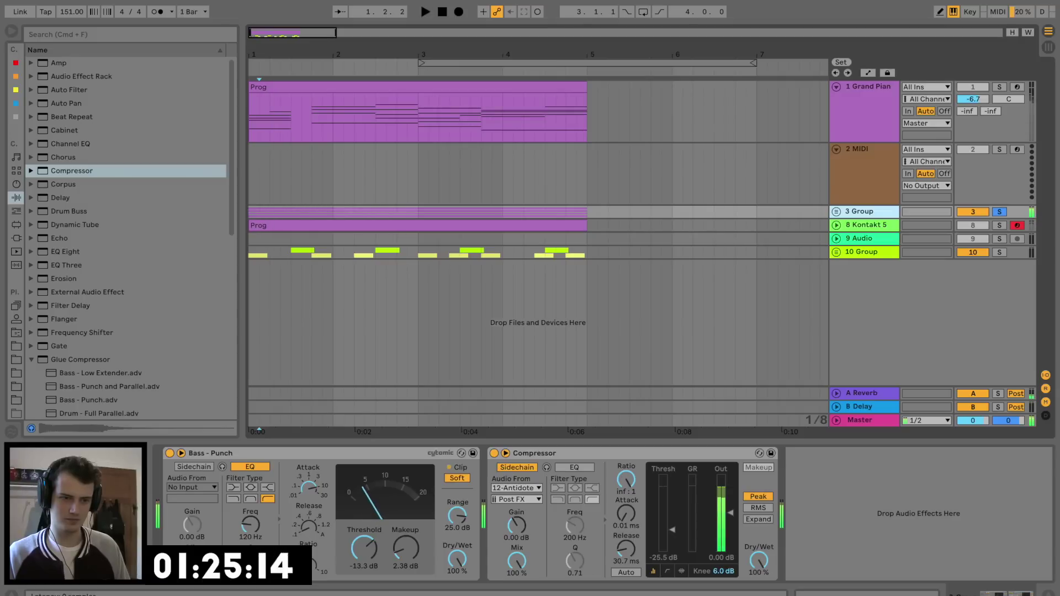
{"action": "key", "text": "space"}
{"action": "key", "text": "space"}
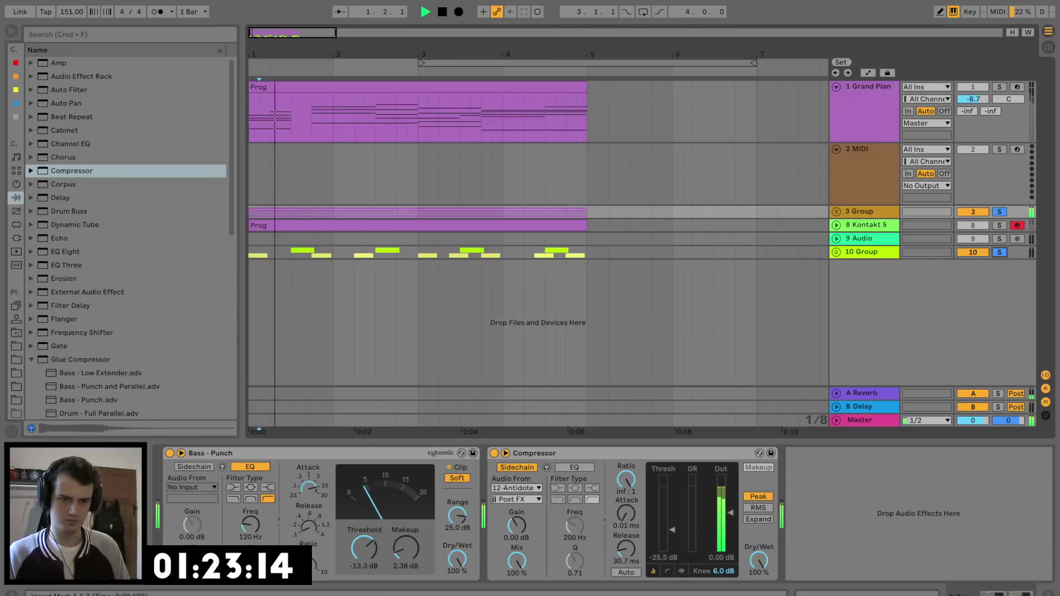
Step: Reselect 12-Antidote as the sidechain source, play from the start, and set the compressor's threshold to -18.7 dB and release to 10.2 ms
{"action": "left_click", "coordinate": [516, 488]}
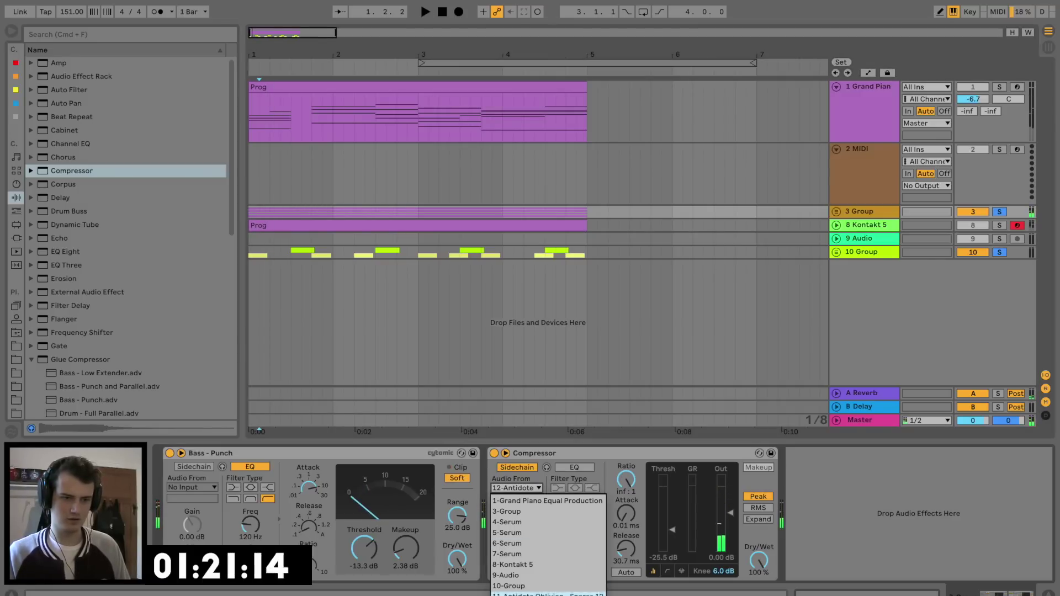
{"action": "left_click", "coordinate": [546, 594]}
{"action": "left_click", "coordinate": [249, 252]}
{"action": "key", "text": "space"}
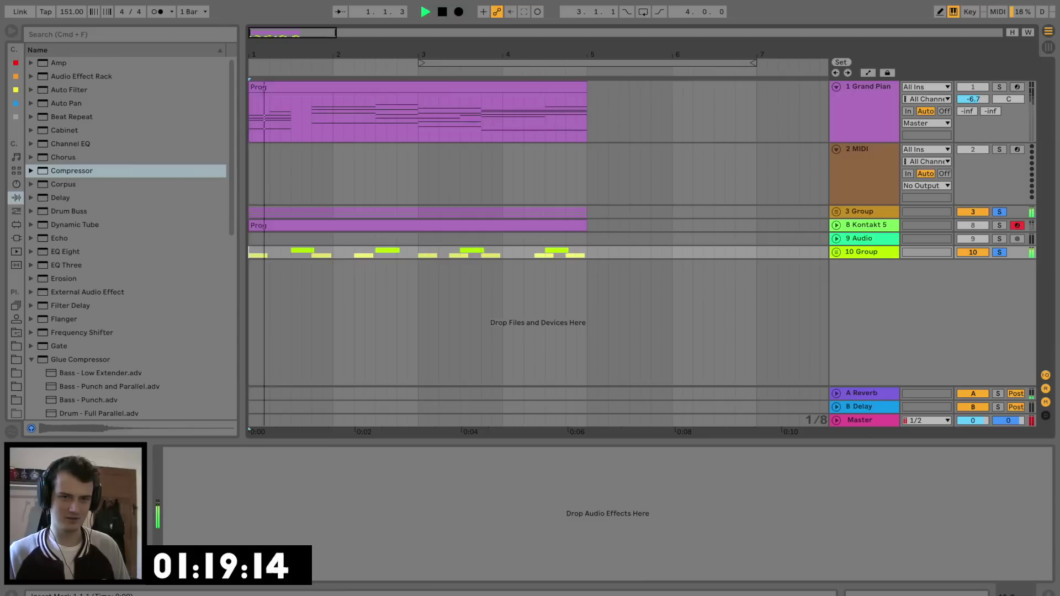
{"action": "left_click", "coordinate": [866, 225]}
{"action": "left_click", "coordinate": [860, 212]}
{"action": "key", "text": "space"}
{"action": "key", "text": "space"}
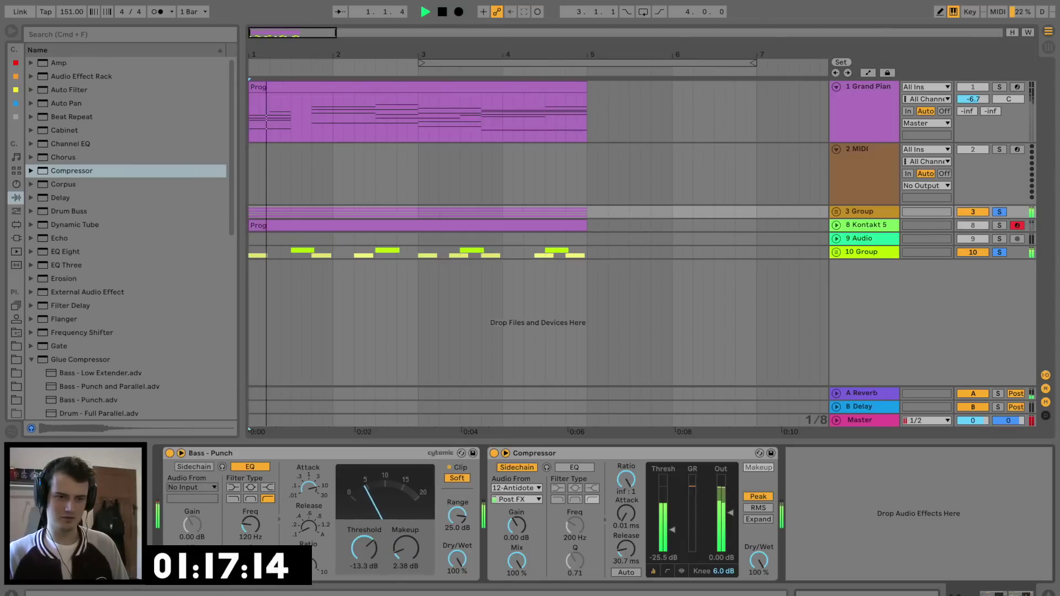
{"action": "key", "text": "space"}
{"action": "key", "text": "space"}
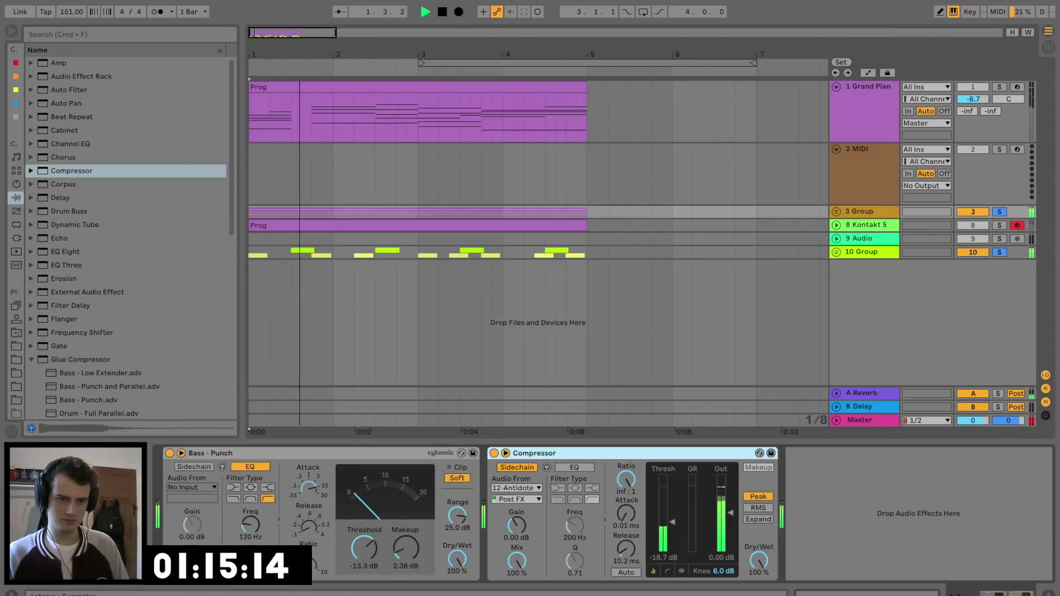
Step: Duplicate the sidechain compressor, switch the copy's input to the 11-Antidote track and set its threshold to -16.4 dB
{"action": "key", "text": "super+d"}
{"action": "left_click", "coordinate": [784, 488]}
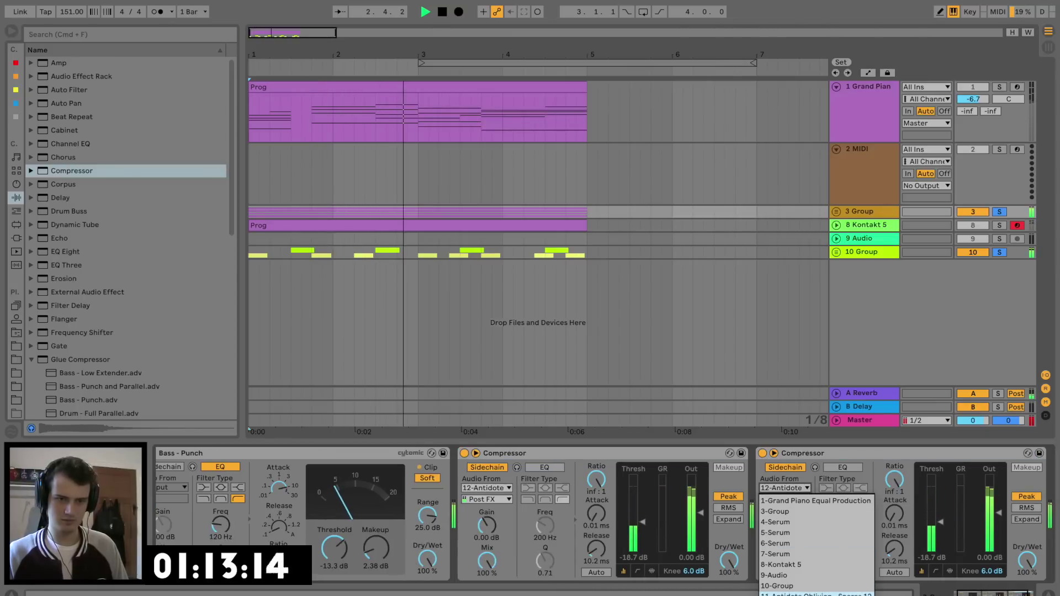
{"action": "left_click", "coordinate": [806, 594]}
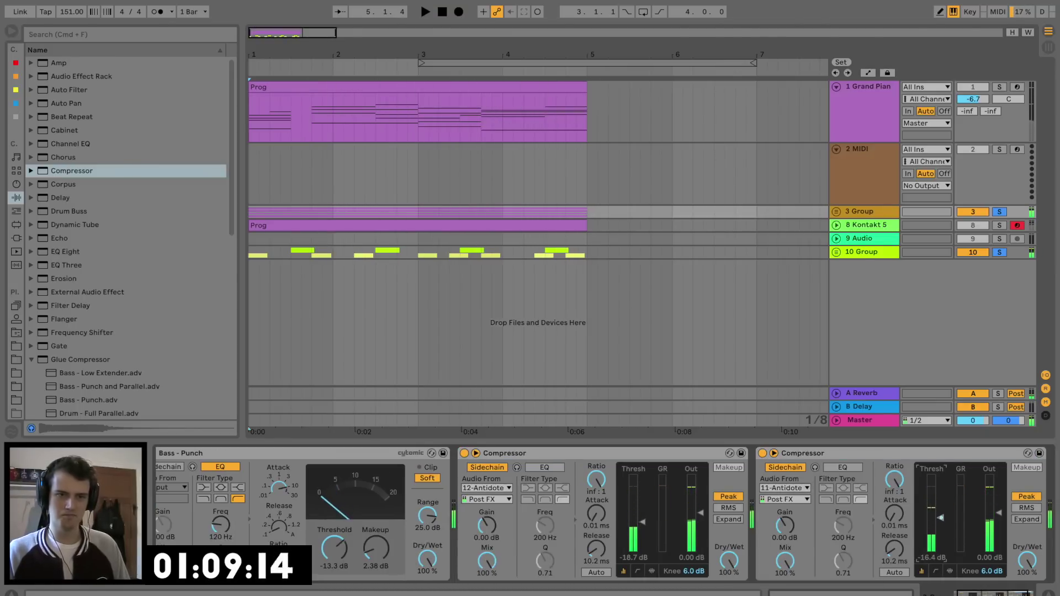
Step: Insert a new audio track below the drum group and expand the Antidote Audio - Oblivion pack's Drum Loops folder
{"action": "key", "text": "super+t"}
{"action": "left_click", "coordinate": [16, 346]}
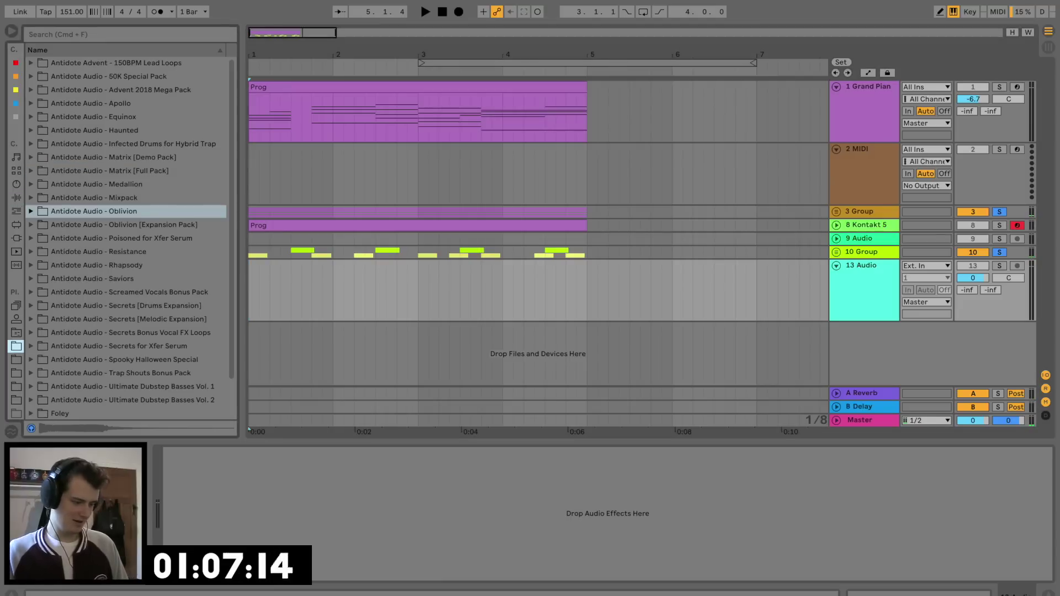
{"action": "left_click", "coordinate": [32, 211]}
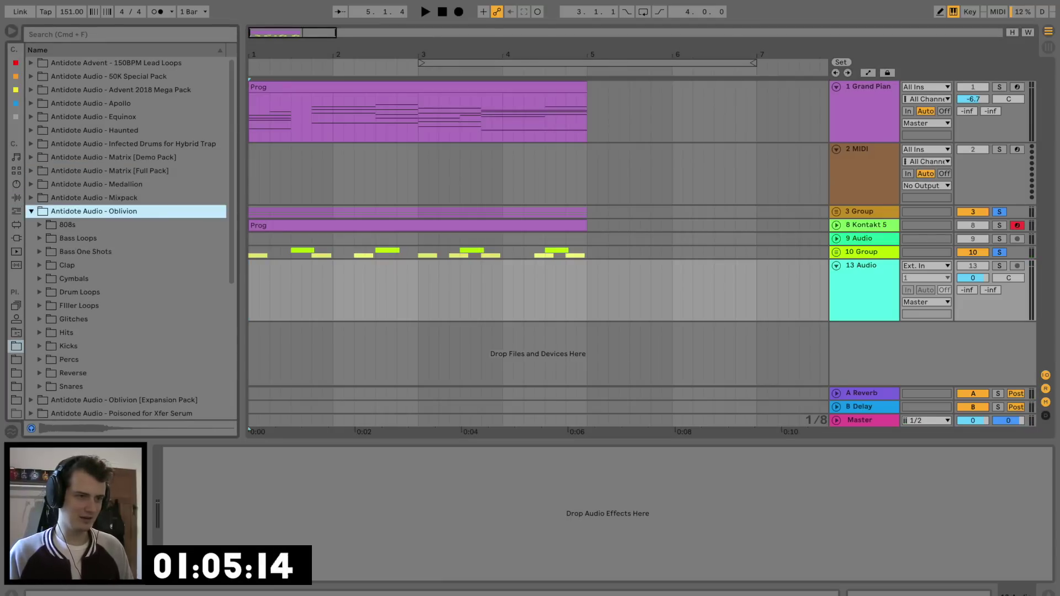
{"action": "left_click", "coordinate": [40, 292]}
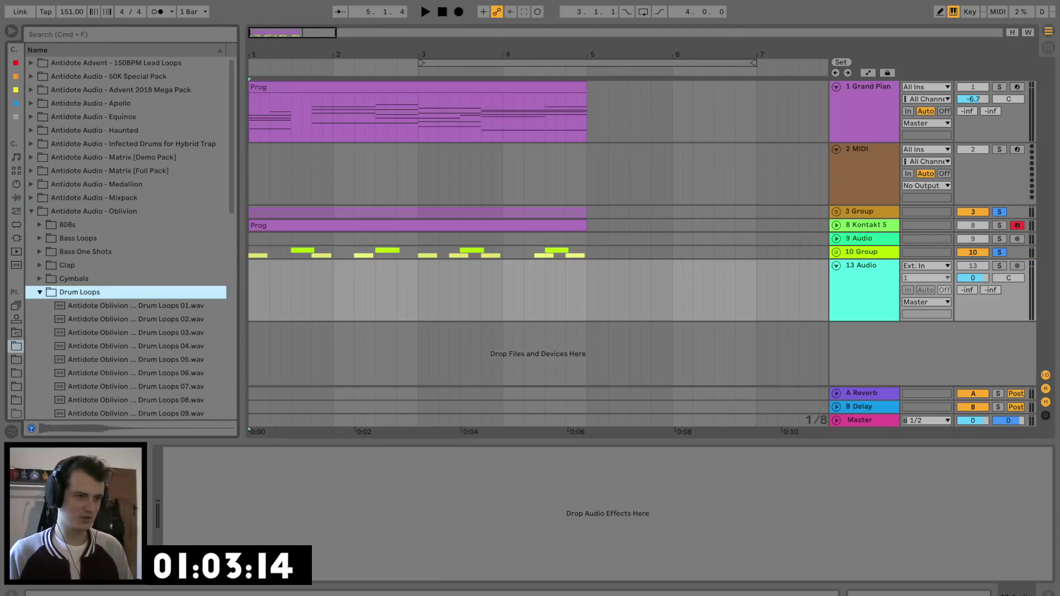
Step: Audition the drum loops, place Drum Loops 10 at the start of the new track, unsolo the groups and set its volume to -10.5 dB
{"action": "left_click", "coordinate": [130, 333]}
{"action": "scroll", "coordinate": [130, 333], "scroll_direction": "down", "scroll_amount": 4}
{"action": "left_click", "coordinate": [130, 347]}
{"action": "left_click", "coordinate": [130, 321]}
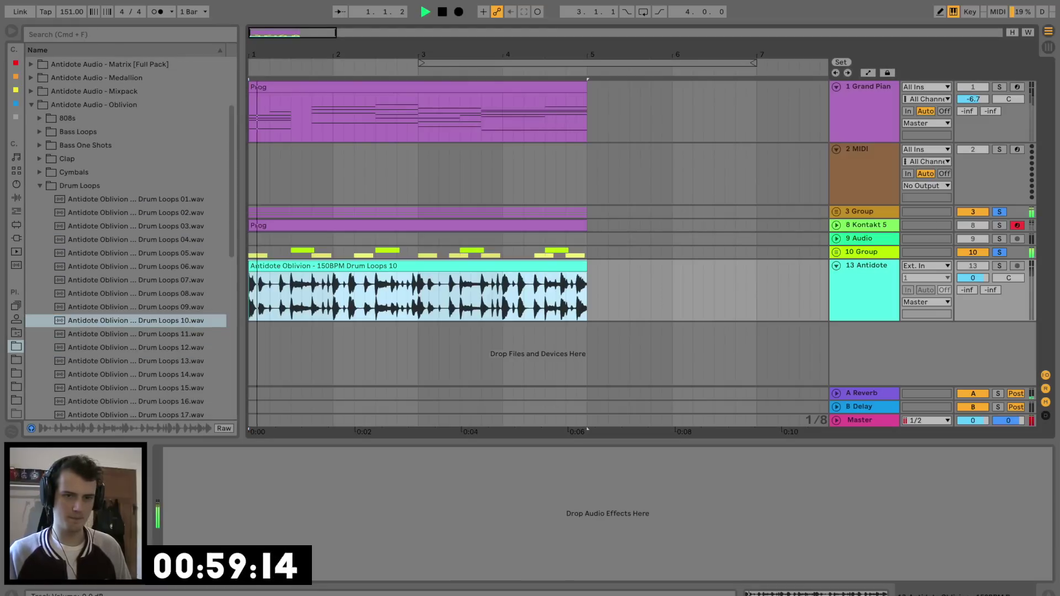
{"action": "key", "text": "space"}
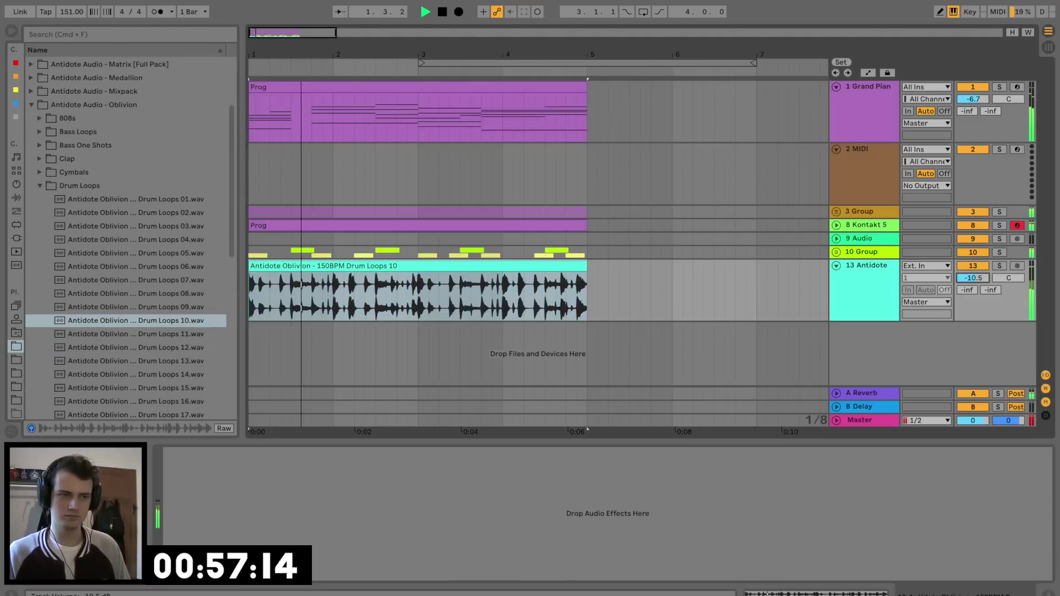
Step: Add an EQ Eight to the drum loop track with a low cut at about 587 Hz and raise the track volume to -5.1 dB
{"action": "left_click", "coordinate": [16, 198]}
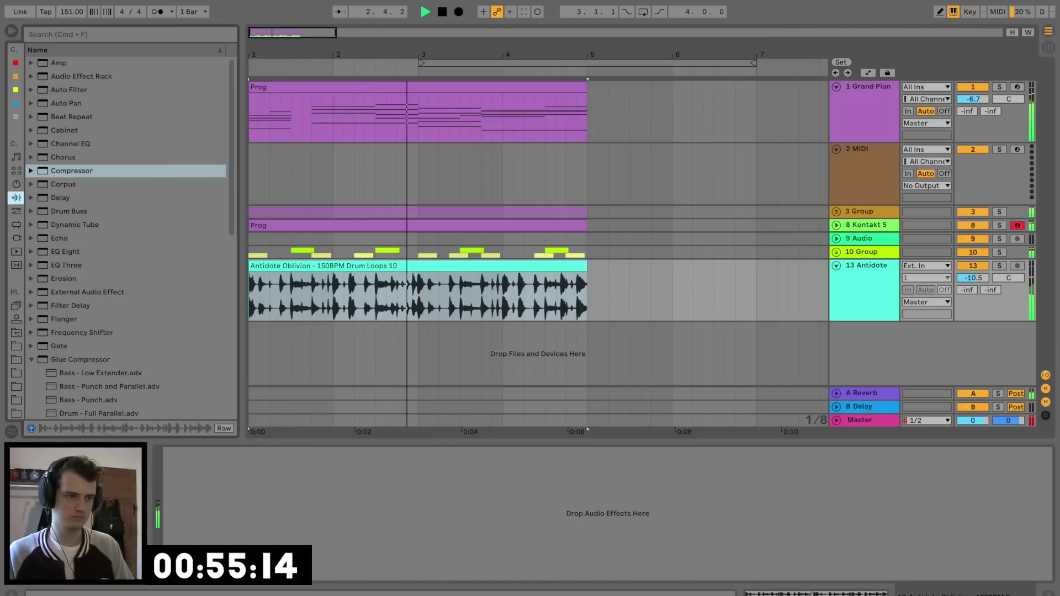
{"action": "double_click", "coordinate": [65, 252]}
{"action": "left_click", "coordinate": [216, 563]}
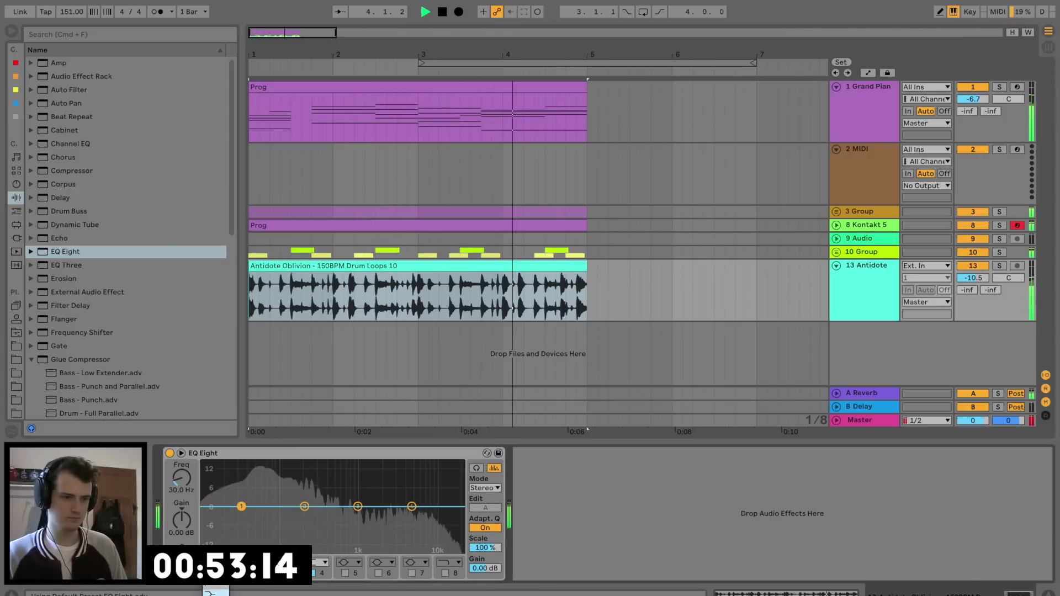
{"action": "left_click", "coordinate": [216, 574]}
{"action": "key", "text": "space"}
{"action": "key", "text": "space"}
{"action": "left_click_drag", "start_coordinate": [241, 517], "coordinate": [340, 533]}
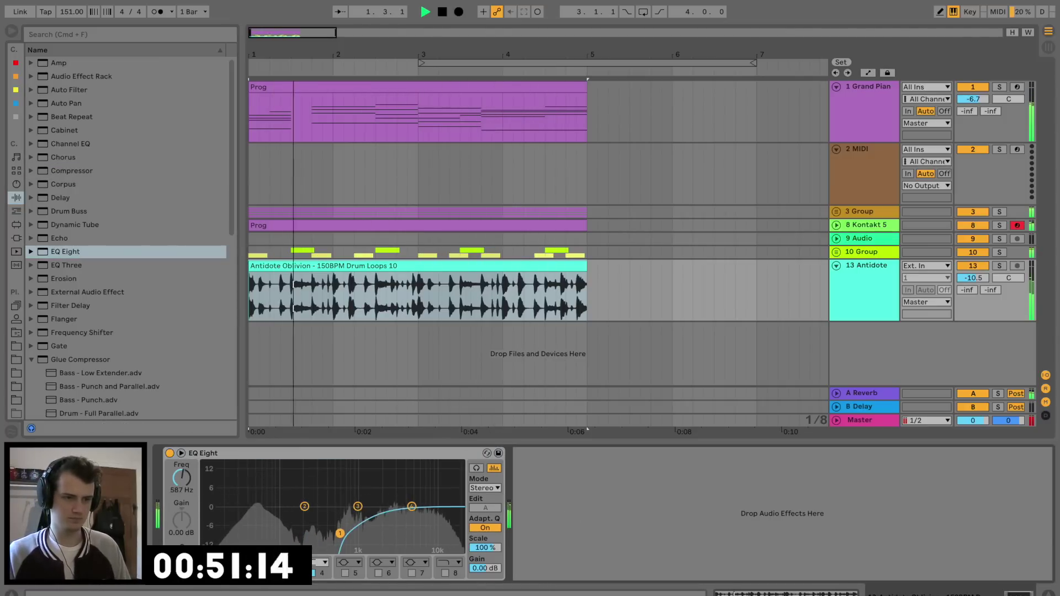
{"action": "mouse_move", "coordinate": [972, 277]}
{"action": "left_mouse_down"}
{"action": "mouse_move", "coordinate": [972, 261]}
{"action": "mouse_move", "coordinate": [973, 282]}
{"action": "left_mouse_up"}
Step: Copy the 3 Group's two sidechain compressors to the Grand Piano and Kontakt 5 tracks, setting Kontakt's thresholds to -14.2 and -12.0 dB
{"action": "left_click", "coordinate": [862, 211]}
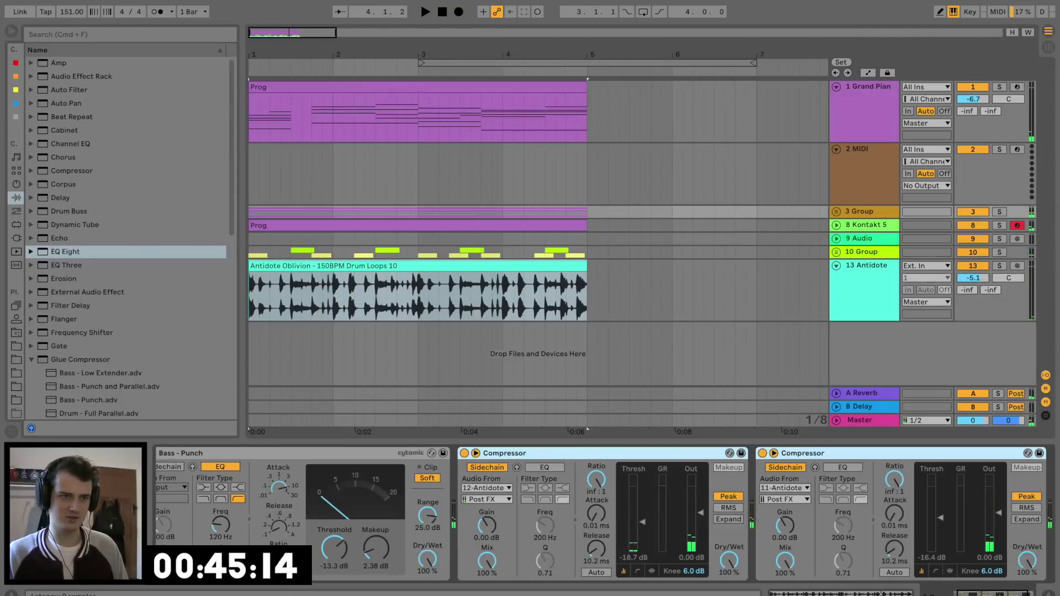
{"action": "left_click", "coordinate": [868, 87]}
{"action": "scroll", "coordinate": [773, 500], "scroll_direction": "right", "scroll_amount": 10}
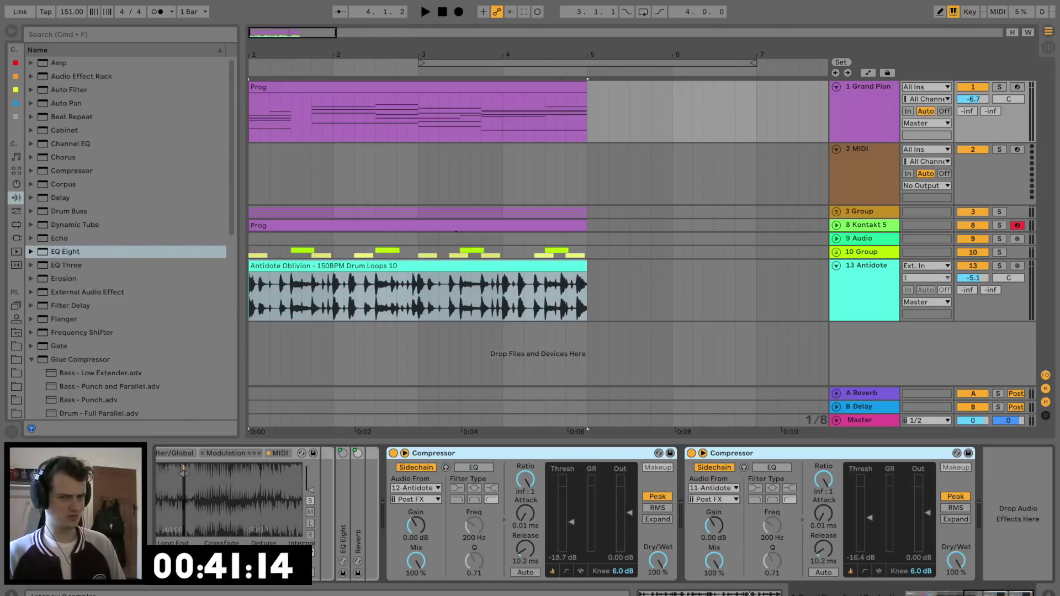
{"action": "left_click", "coordinate": [866, 226]}
{"action": "key", "text": "super+v"}
{"action": "left_click", "coordinate": [387, 225]}
{"action": "key", "text": "space"}
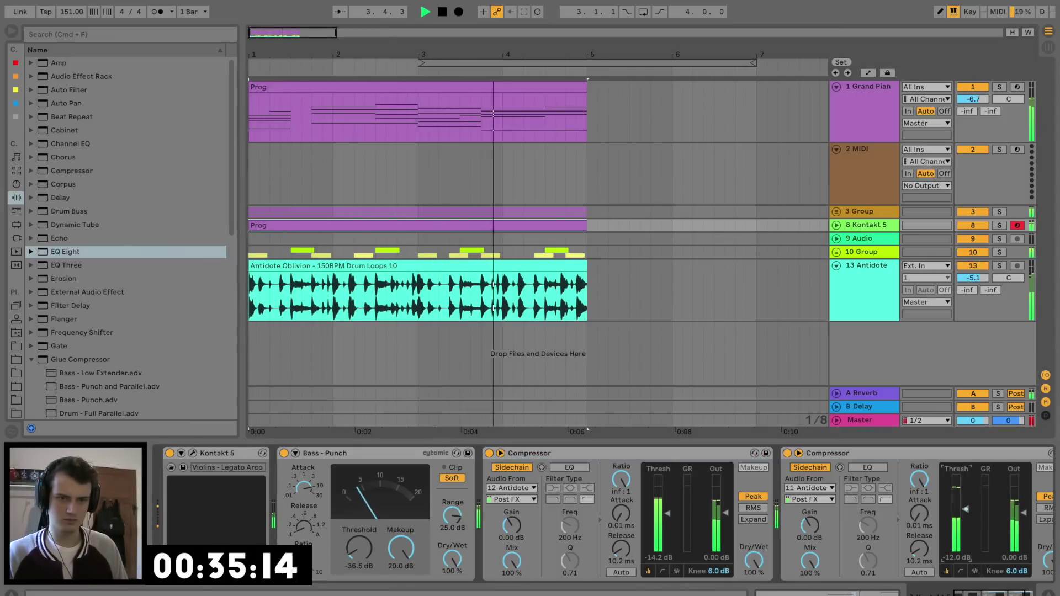
Step: Lower the drum loop track's volume to -8.7 dB and insert another audio track below it
{"action": "left_click_drag", "start_coordinate": [973, 278], "coordinate": [972, 285]}
{"action": "key", "text": "space"}
{"action": "left_click", "coordinate": [866, 266]}
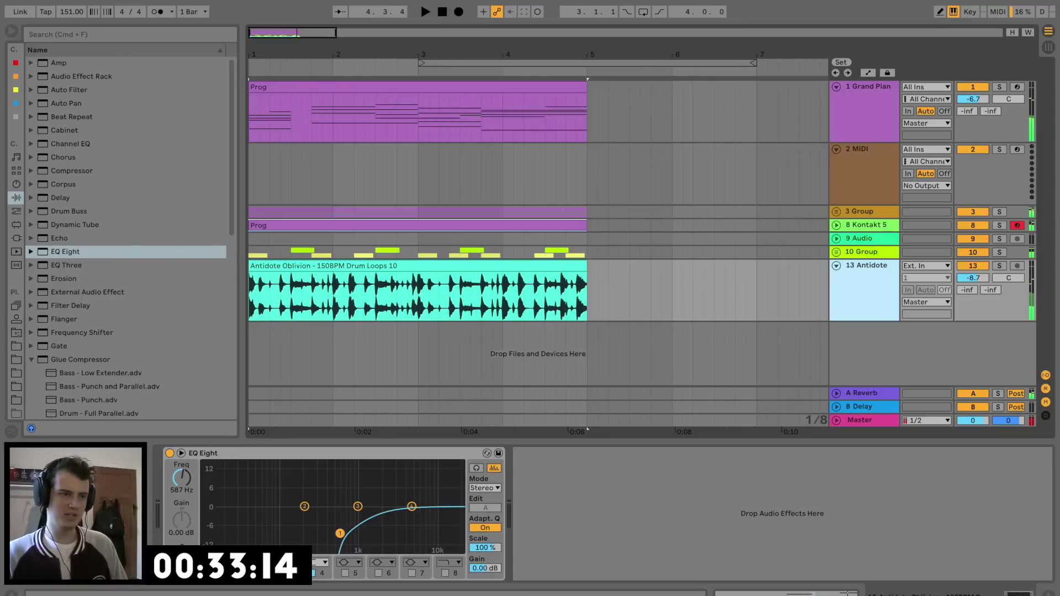
{"action": "key", "text": "super+t"}
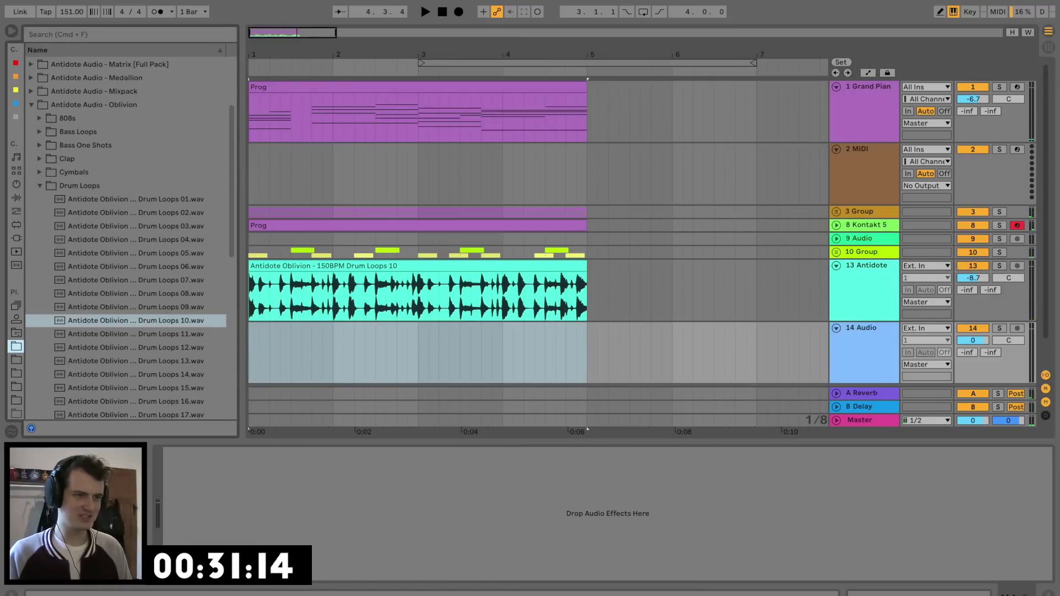
Step: Audition hats in the Oblivion Cymbals folder and place Hat 04 at the start of the new audio track
{"action": "left_click", "coordinate": [39, 186]}
{"action": "left_click", "coordinate": [39, 172]}
{"action": "left_click", "coordinate": [120, 267]}
{"action": "left_click", "coordinate": [120, 320]}
{"action": "left_click", "coordinate": [120, 280]}
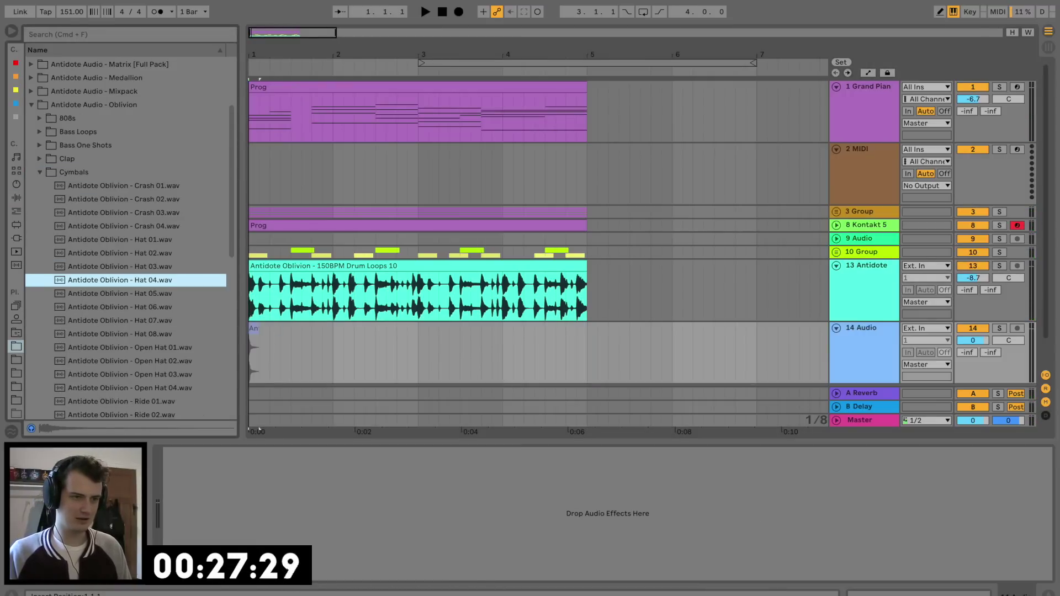
{"action": "left_click_drag", "start_coordinate": [252, 353], "coordinate": [252, 353]}
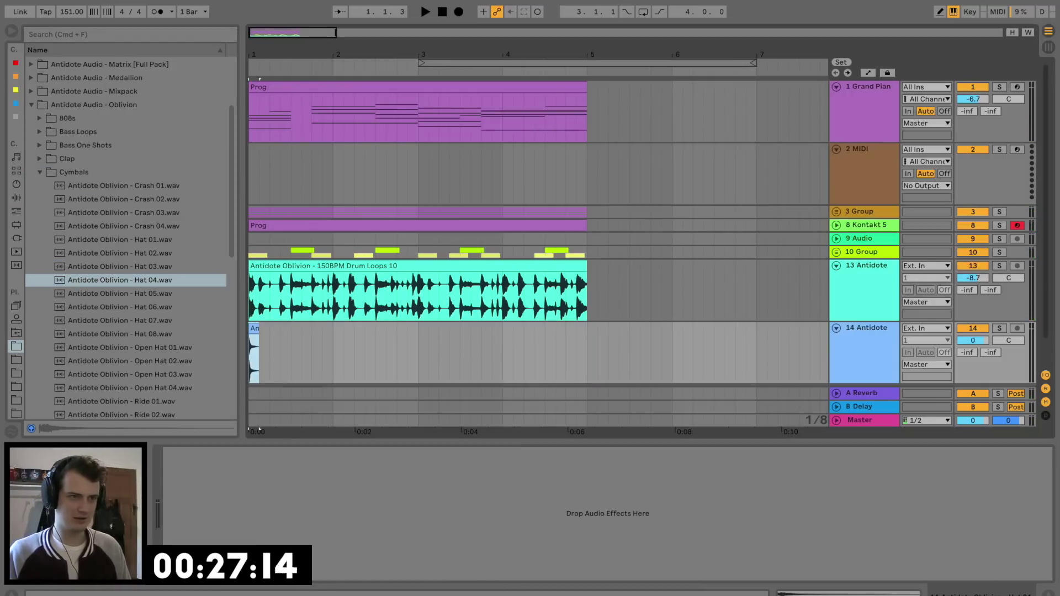
Step: Duplicate the Hat 04 clip onto every beat through the end of bar 4
{"action": "scroll", "coordinate": [254, 353], "scroll_direction": "up", "scroll_amount": 5}
{"action": "scroll", "coordinate": [254, 353], "scroll_direction": "down", "scroll_amount": 2}
{"action": "left_click_drag", "start_coordinate": [311, 332], "coordinate": [250, 331]}
{"action": "key", "text": "super+d"}
{"action": "key", "text": "super+d"}
{"action": "key", "text": "super+d"}
{"action": "key", "text": "super+d"}
{"action": "key", "text": "super+d"}
{"action": "key", "text": "super+d"}
{"action": "key", "text": "super+d"}
{"action": "key", "text": "super+d"}
{"action": "key", "text": "super+d"}
{"action": "key", "text": "super+d"}
{"action": "key", "text": "super+d"}
{"action": "key", "text": "super+d"}
{"action": "key", "text": "super+d"}
{"action": "key", "text": "super+d"}
{"action": "key", "text": "super+d"}
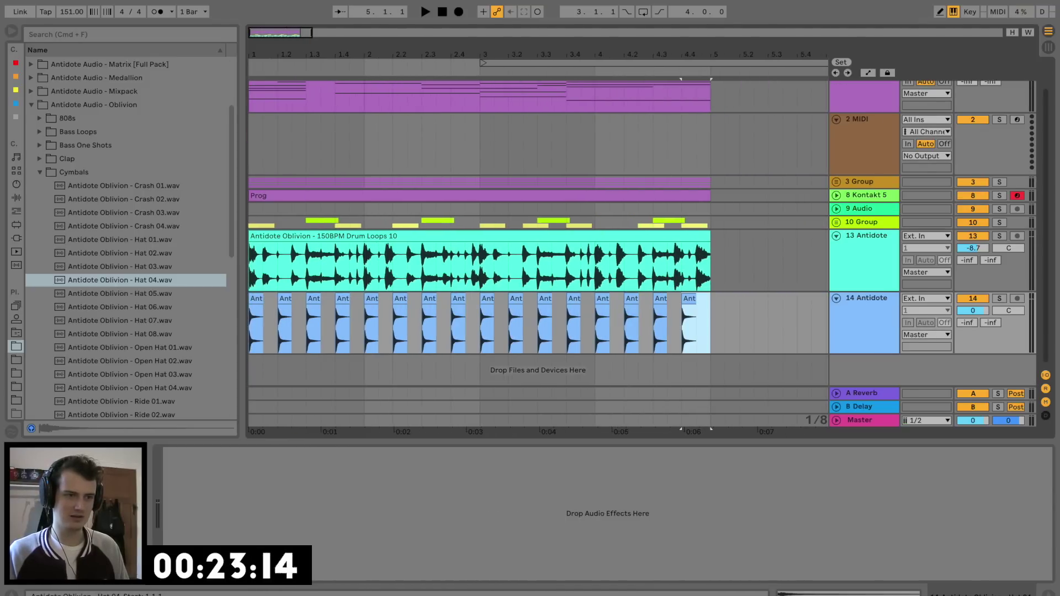
Step: Play the arrangement and lower the hat track's volume to about -9.3 dB
{"action": "left_click", "coordinate": [255, 299]}
{"action": "key", "text": "space"}
{"action": "left_click_drag", "start_coordinate": [972, 310], "coordinate": [972, 326]}
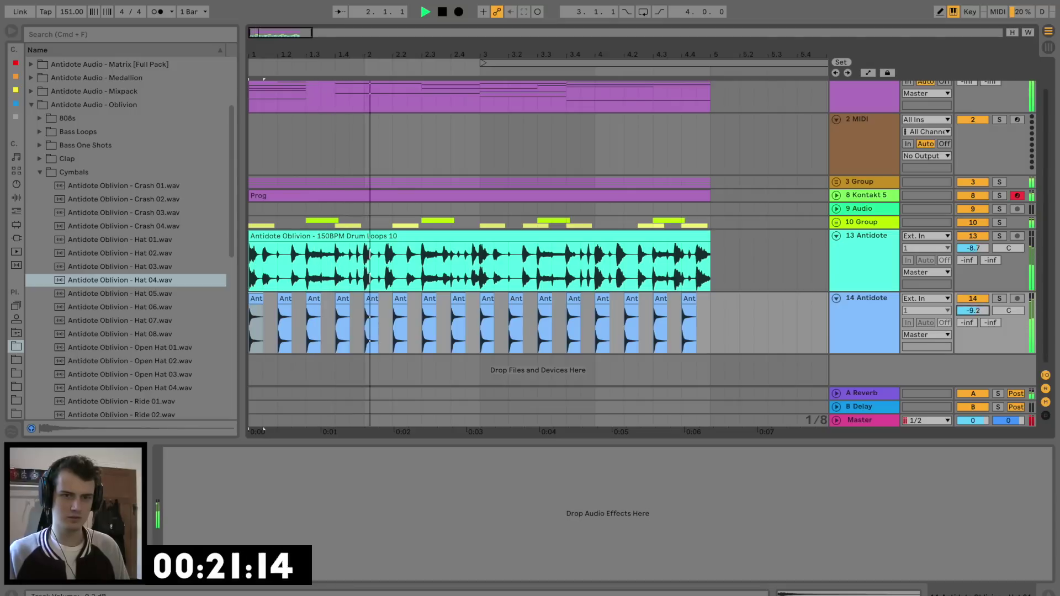
{"action": "left_click", "coordinate": [836, 298]}
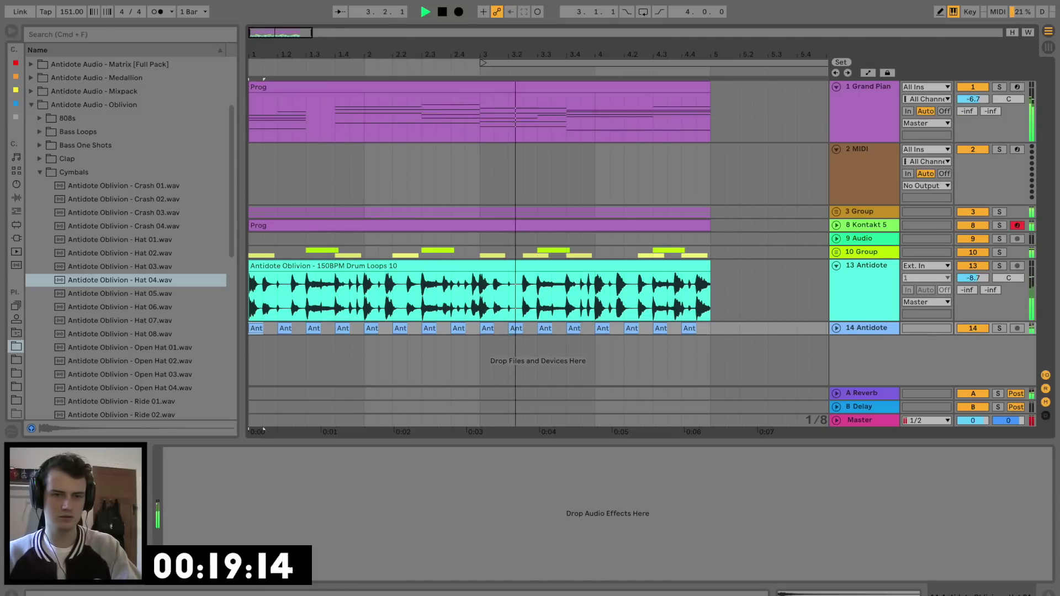
{"action": "left_click", "coordinate": [837, 328]}
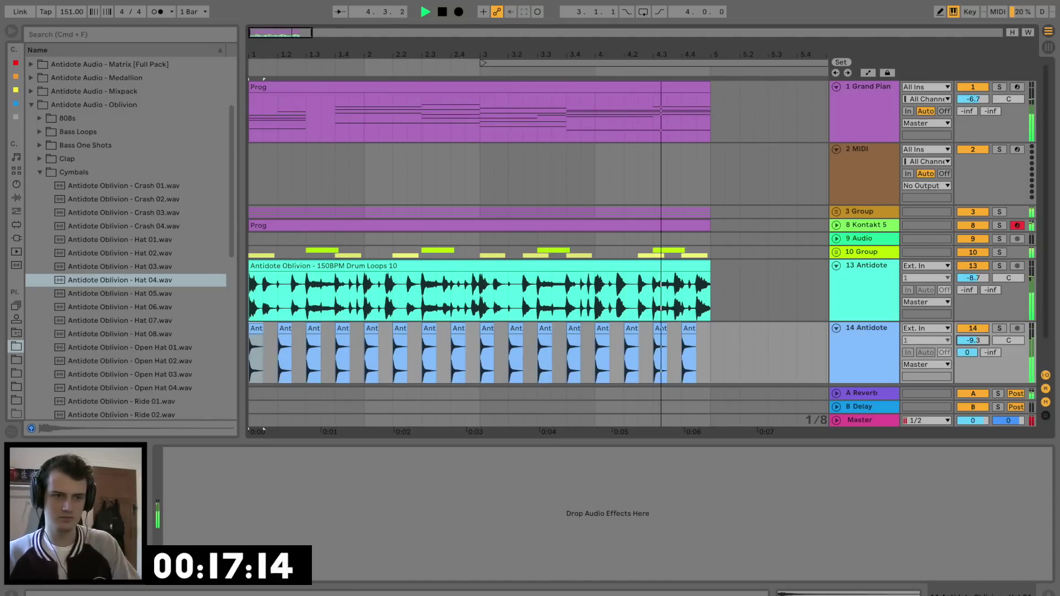
Step: Open the Kontakt 5 track's Prog clip in an enlarged note editor and extend the B3 note at 1.4 slightly past 2.3
{"action": "double_click", "coordinate": [480, 225]}
{"action": "key", "text": "space"}
{"action": "key", "text": "space"}
{"action": "left_click_drag", "start_coordinate": [552, 441], "coordinate": [552, 194]}
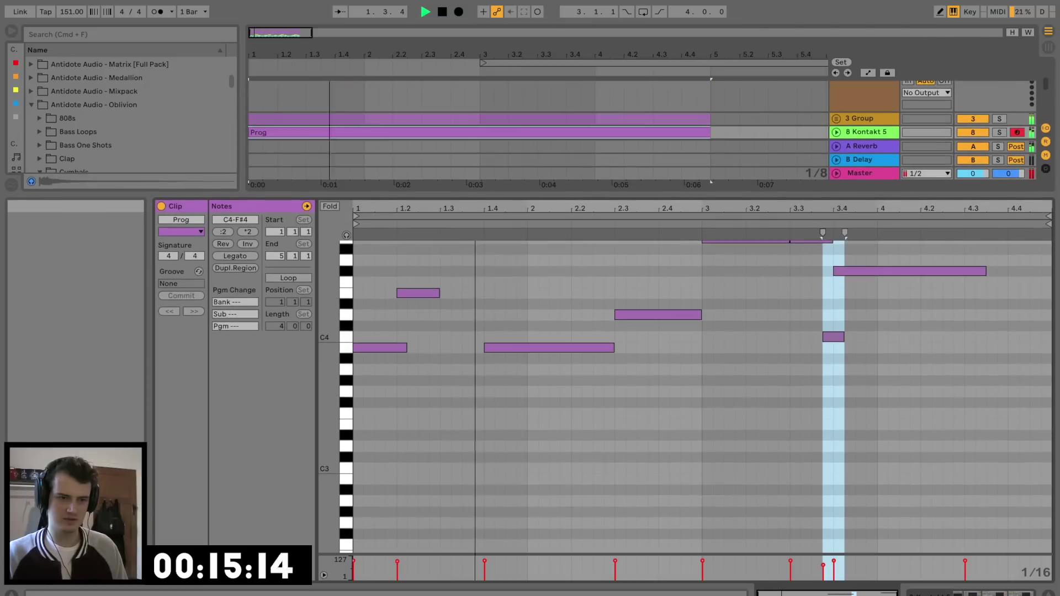
{"action": "scroll", "coordinate": [618, 378], "scroll_direction": "up", "scroll_amount": 3}
{"action": "left_click_drag", "start_coordinate": [613, 378], "coordinate": [622, 378]}
{"action": "scroll", "coordinate": [622, 378], "scroll_direction": "up", "scroll_amount": 3}
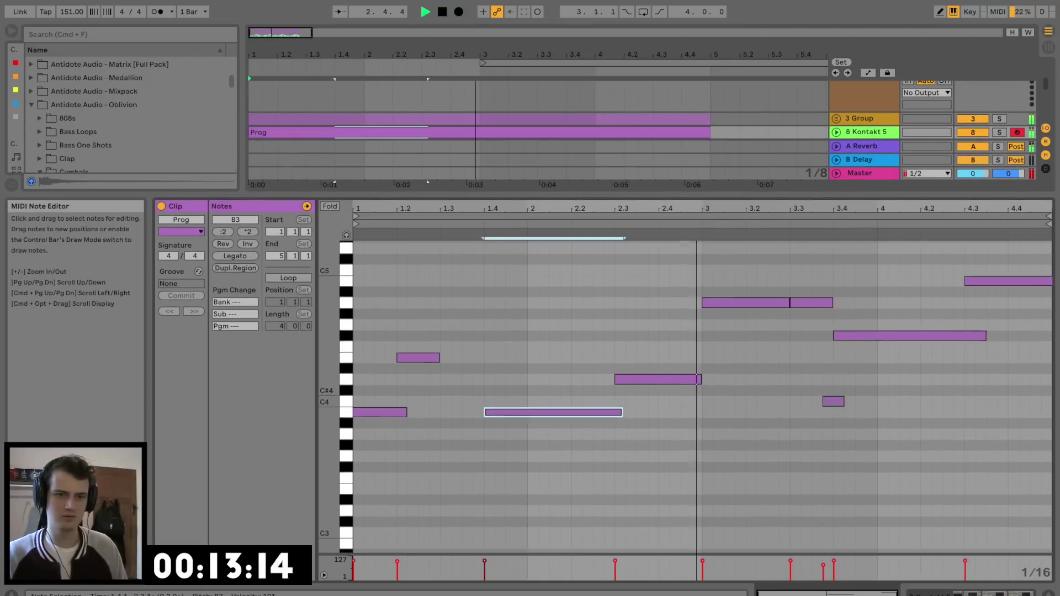
Step: Delete the short C4 note just before 3.4 and extend the A4 note at 3.3 slightly past 3.4, checking with playback
{"action": "scroll", "coordinate": [690, 391], "scroll_direction": "up", "scroll_amount": 1}
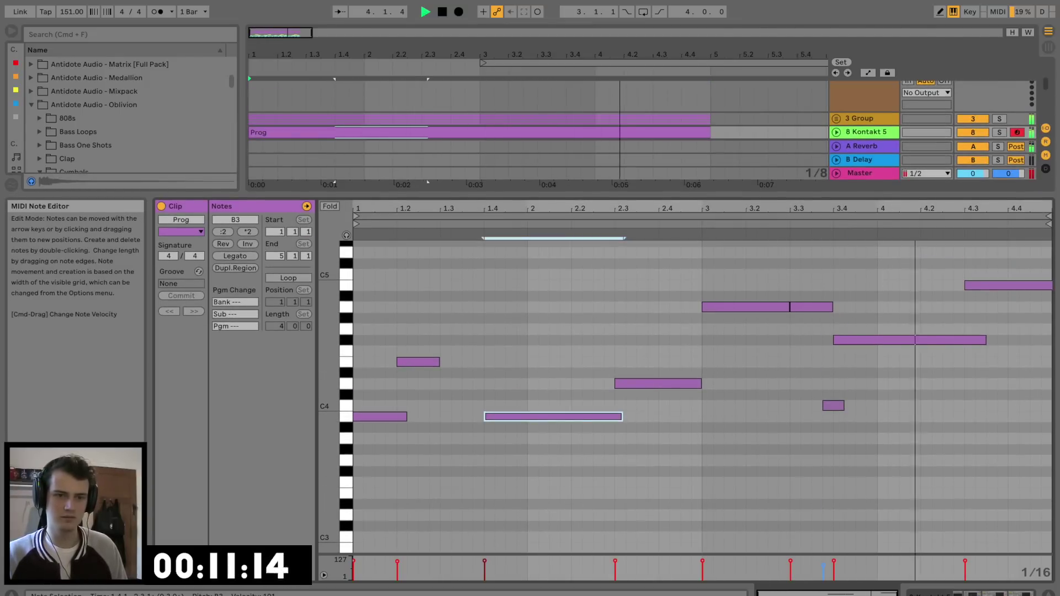
{"action": "double_click", "coordinate": [833, 405]}
{"action": "key", "text": "space"}
{"action": "left_click_drag", "start_coordinate": [832, 306], "coordinate": [839, 307]}
{"action": "key", "text": "space"}
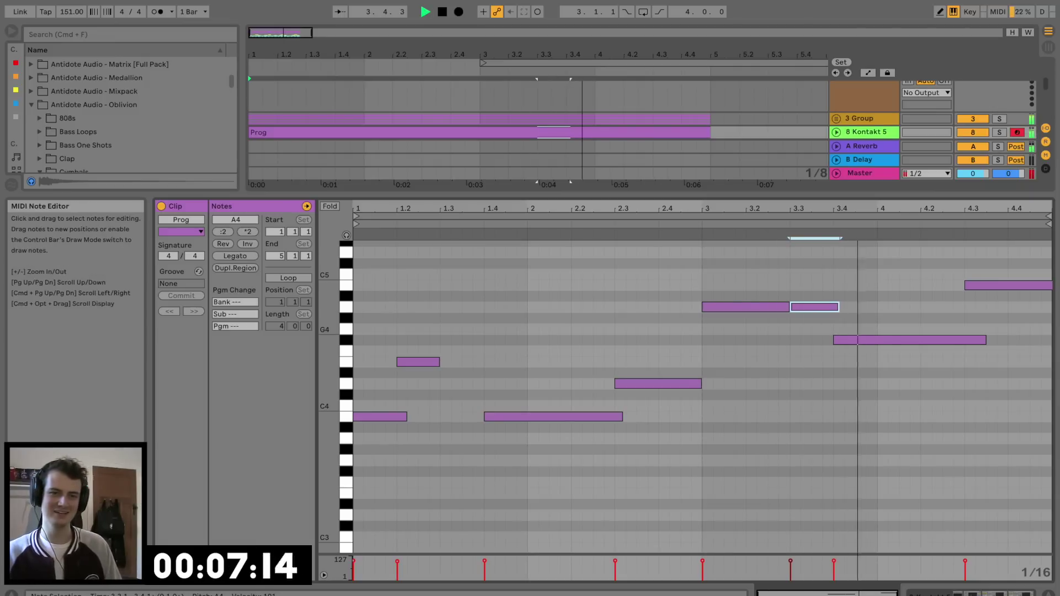
{"action": "key", "text": "space"}
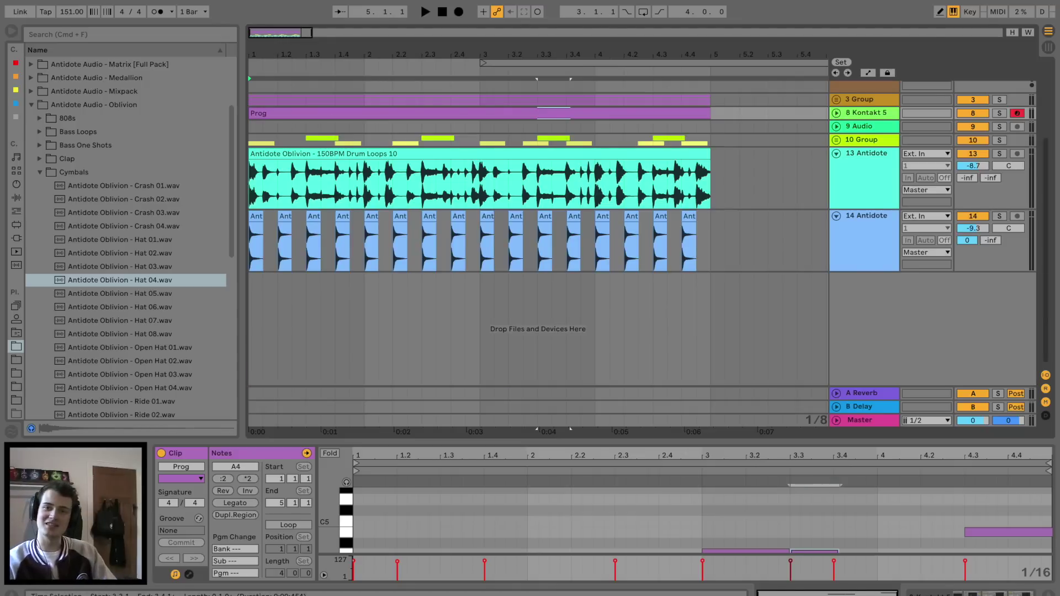
Step: Collapse the Grand Piano track and the empty 2 MIDI track in the arrangement
{"action": "scroll", "coordinate": [640, 232], "scroll_direction": "up", "scroll_amount": 3}
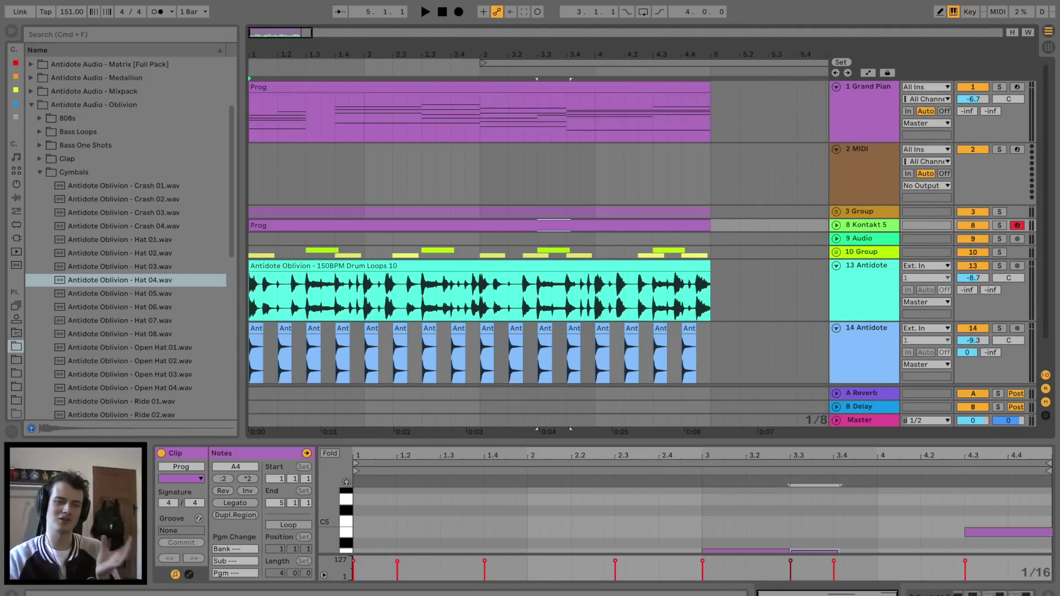
{"action": "left_click", "coordinate": [710, 174]}
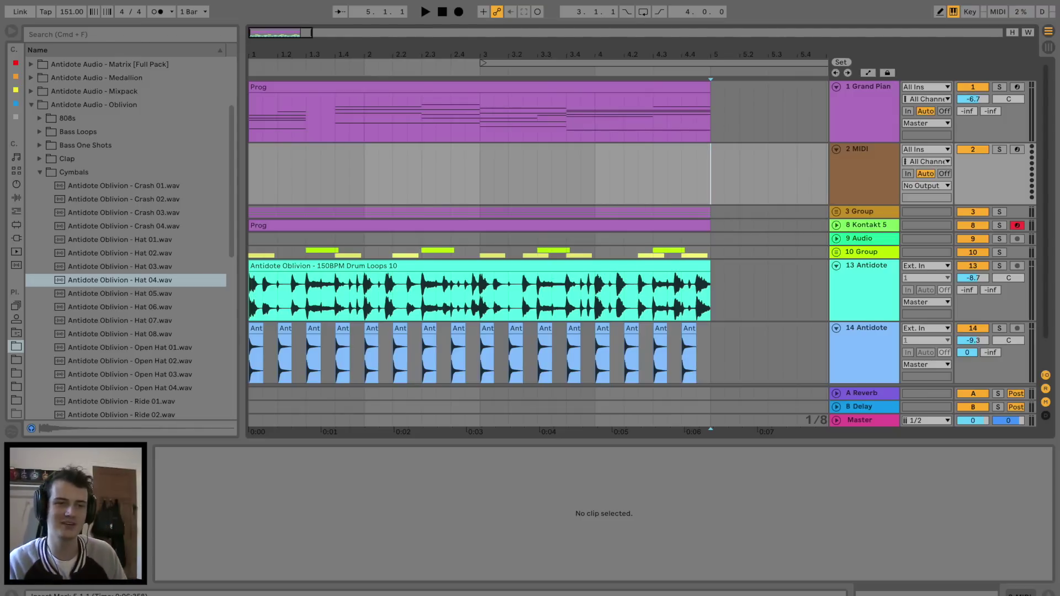
{"action": "left_click", "coordinate": [836, 86]}
{"action": "left_click", "coordinate": [837, 100]}
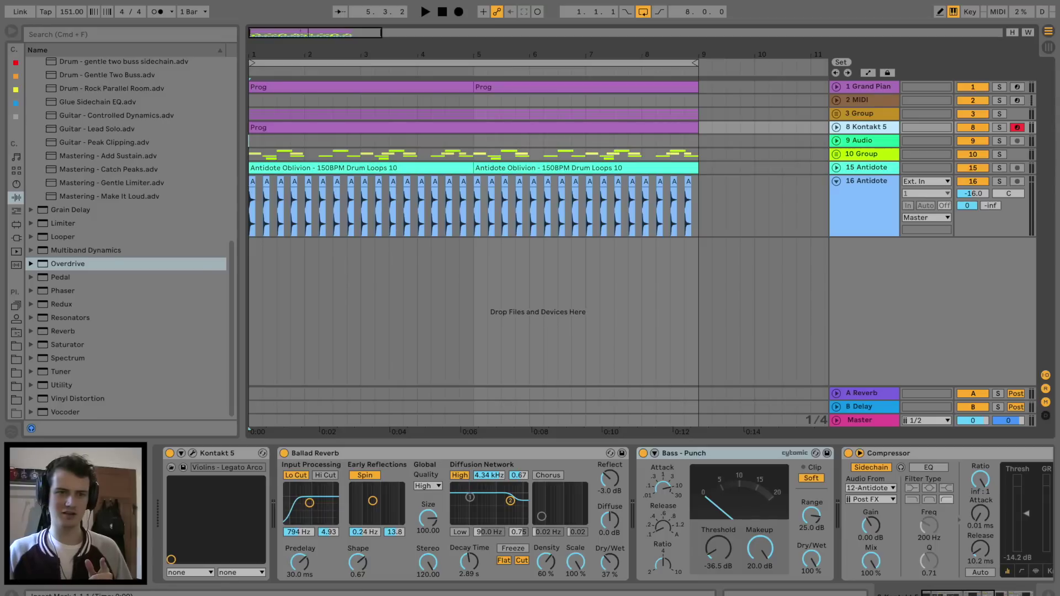
Step: Expand the 10 Group drum track and enlarge the kick and snare clips in the first bar
{"action": "left_click", "coordinate": [837, 154]}
{"action": "scroll", "coordinate": [538, 237], "scroll_direction": "down", "scroll_amount": 3}
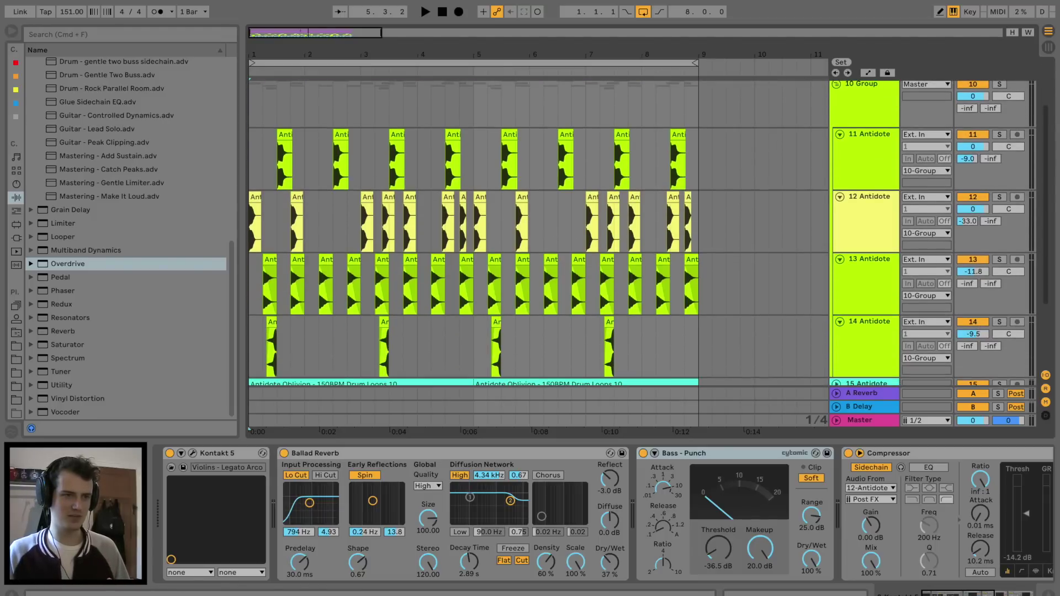
{"action": "key", "text": "plus"}
{"action": "scroll", "coordinate": [321, 291], "scroll_direction": "up", "scroll_amount": 10}
{"action": "left_click", "coordinate": [321, 292]}
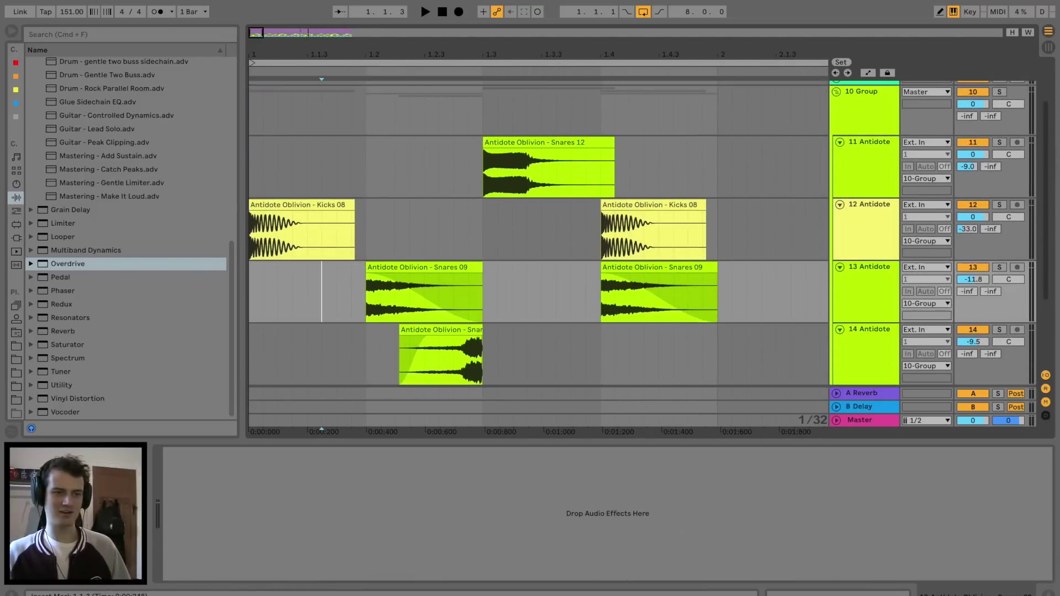
Step: Audition the Snares 06 clip before beat 1.3 in solo, both alone and together with the Snares 12 clip
{"action": "key", "text": "space"}
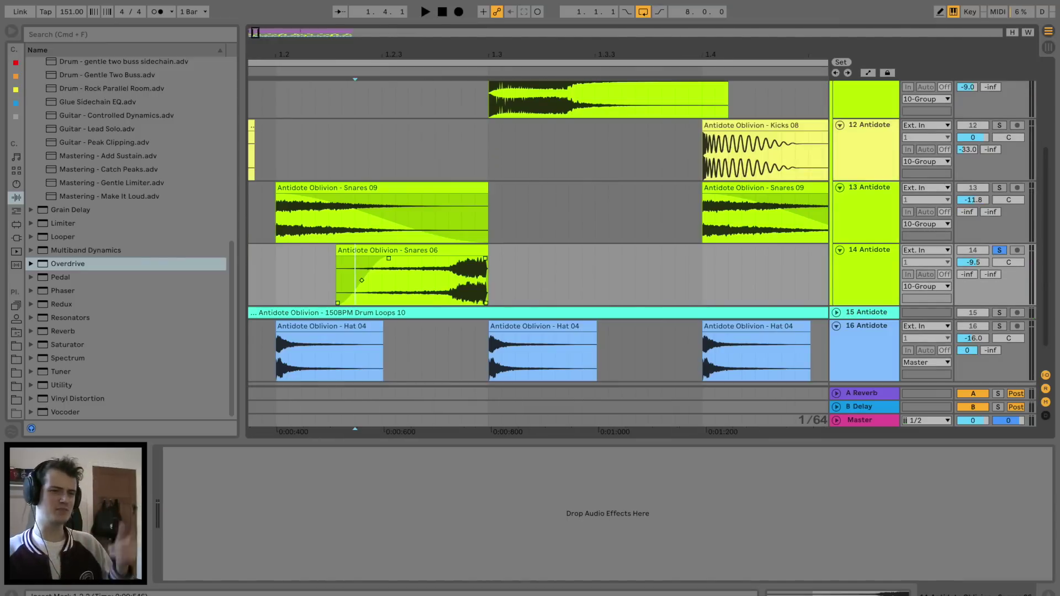
{"action": "scroll", "coordinate": [539, 232], "scroll_direction": "up", "scroll_amount": 1}
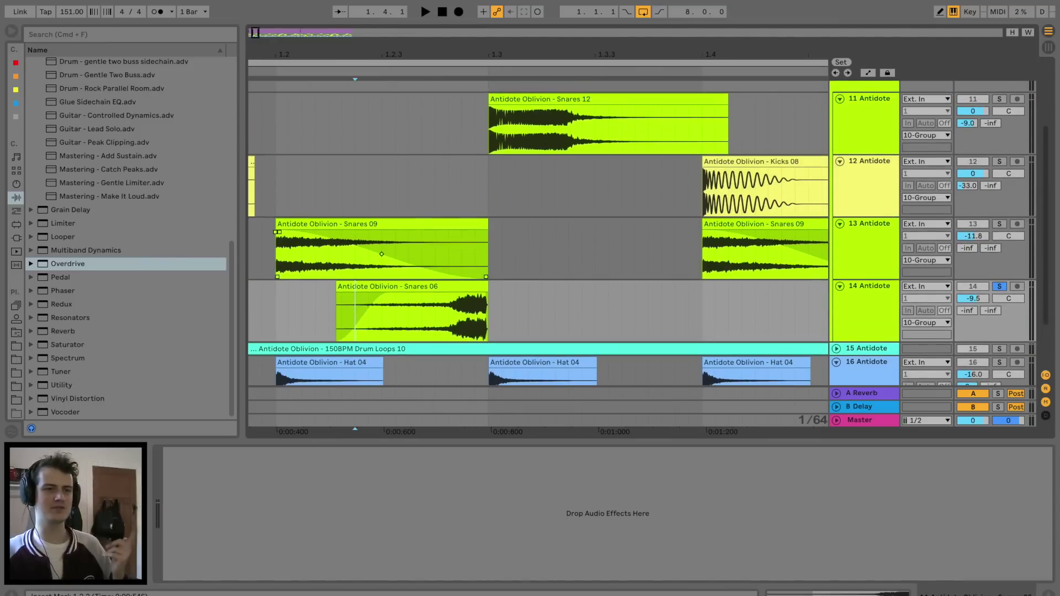
{"action": "key", "text": "space"}
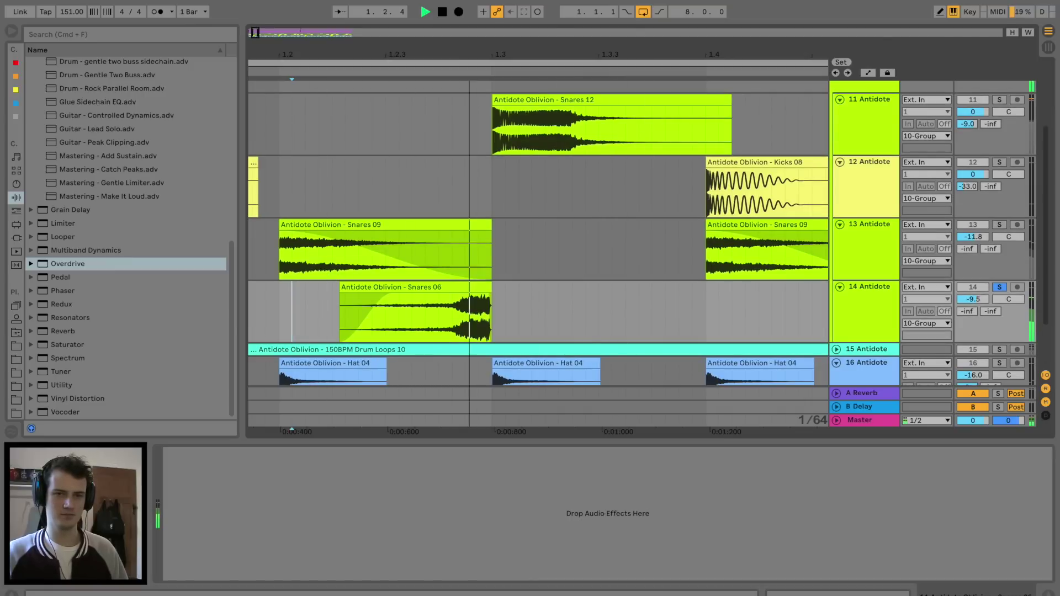
{"action": "key", "text": "space"}
{"action": "key", "text": "space"}
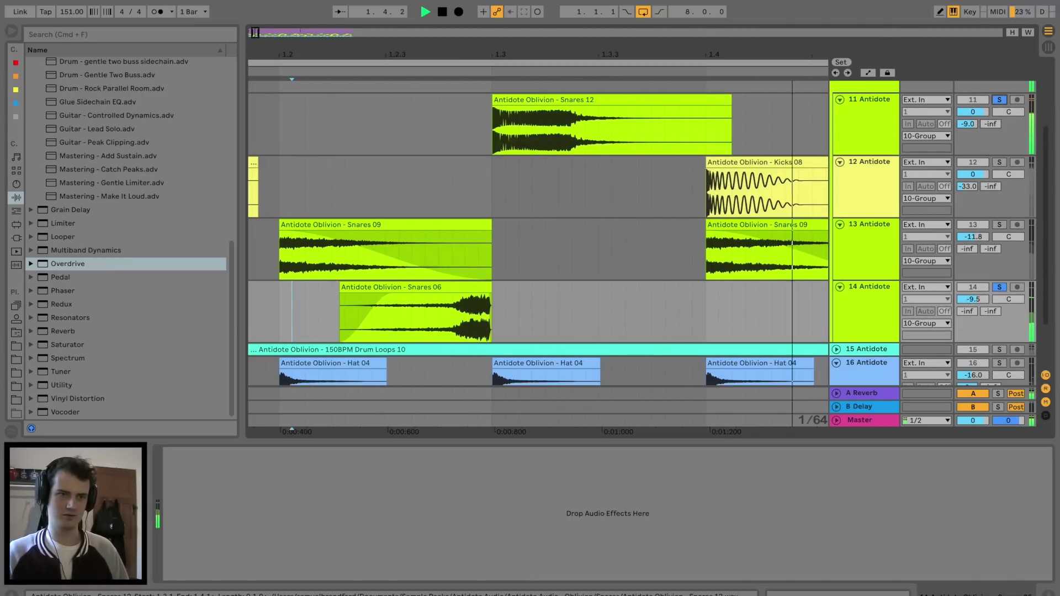
{"action": "key", "text": "minus"}
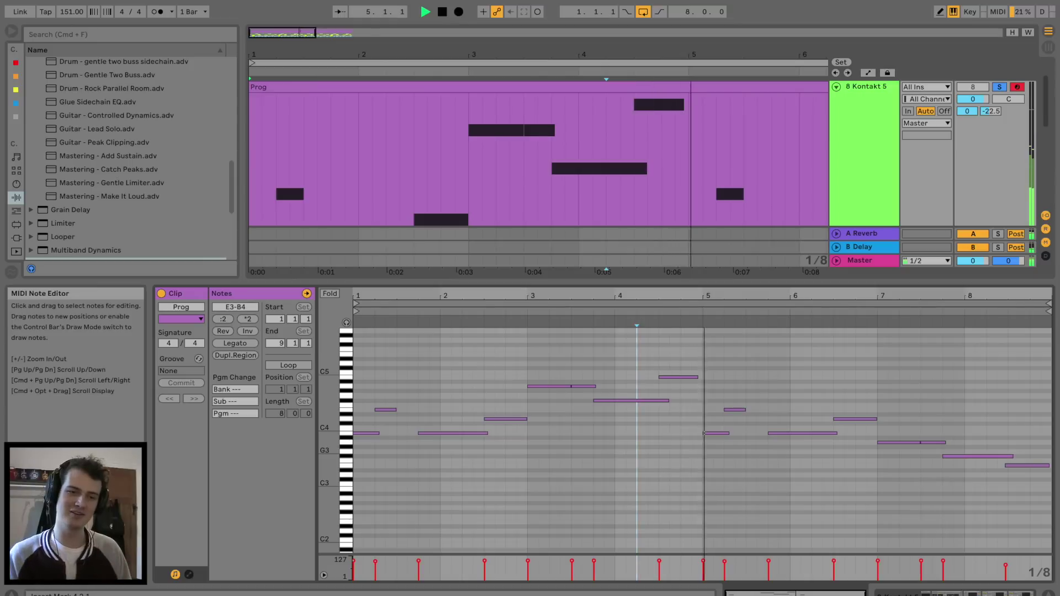
Step: Collapse the enlarged Kontakt 5 violin track and bring the full arrangement back into view
{"action": "key", "text": "plus"}
{"action": "key", "text": "plus"}
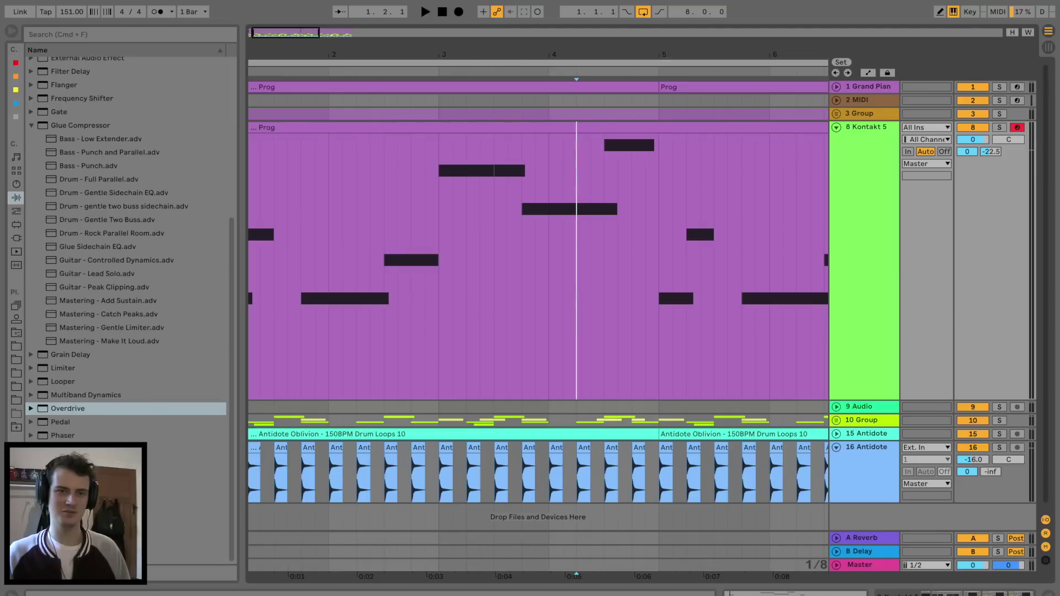
{"action": "key", "text": "u"}
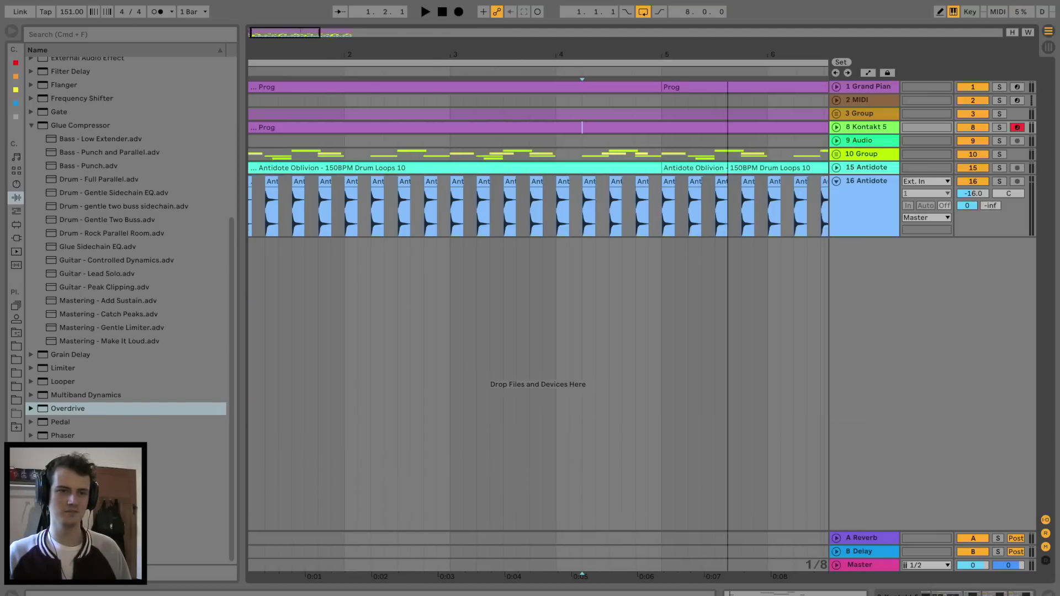
{"action": "key", "text": "minus"}
{"action": "key", "text": "minus"}
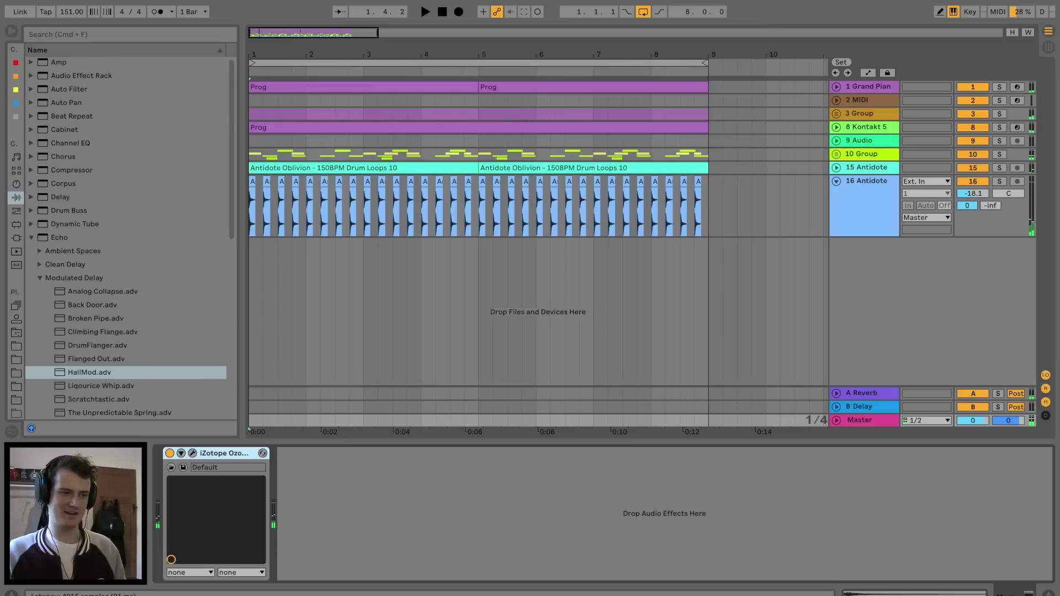
Step: Enable True Peak Limiting in the Master's Ozone 7 Maximizer and raise its threshold slightly above -3.0 dB during playback
{"action": "left_click", "coordinate": [192, 453]}
{"action": "key", "text": "space"}
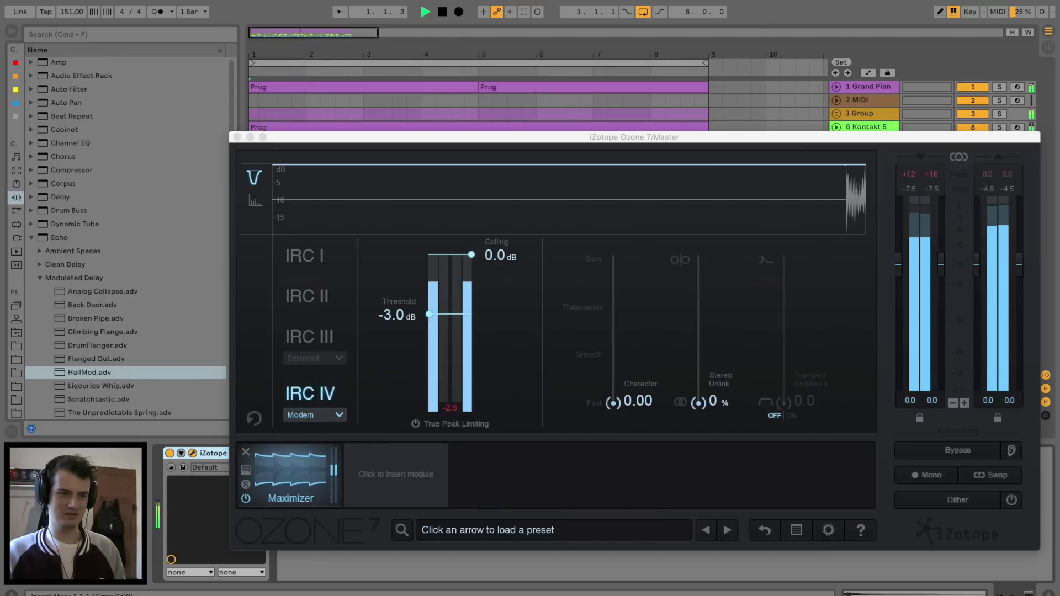
{"action": "left_click", "coordinate": [416, 424]}
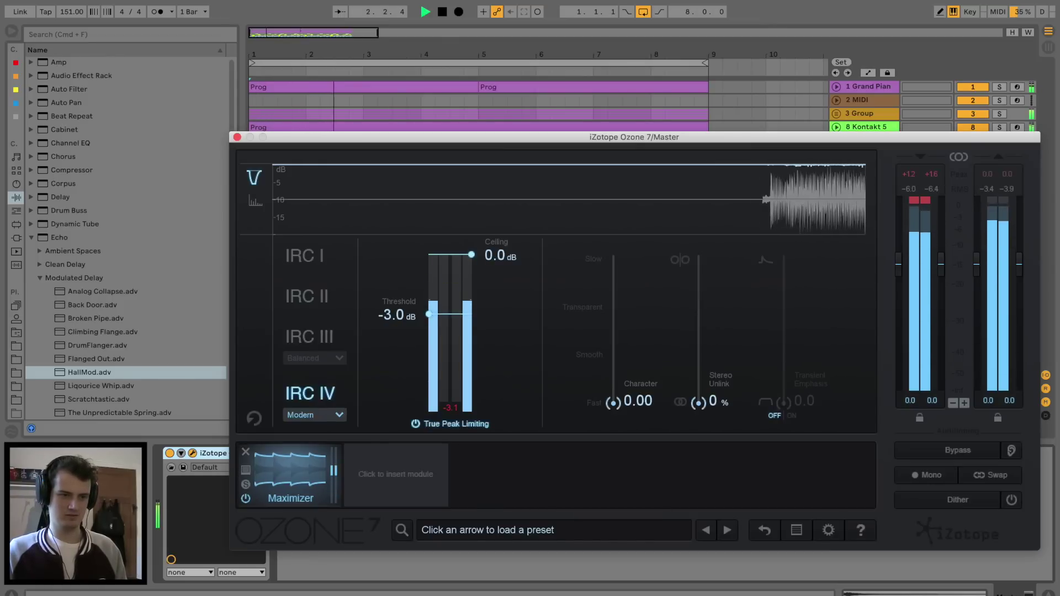
{"action": "left_click_drag", "start_coordinate": [429, 315], "coordinate": [429, 310]}
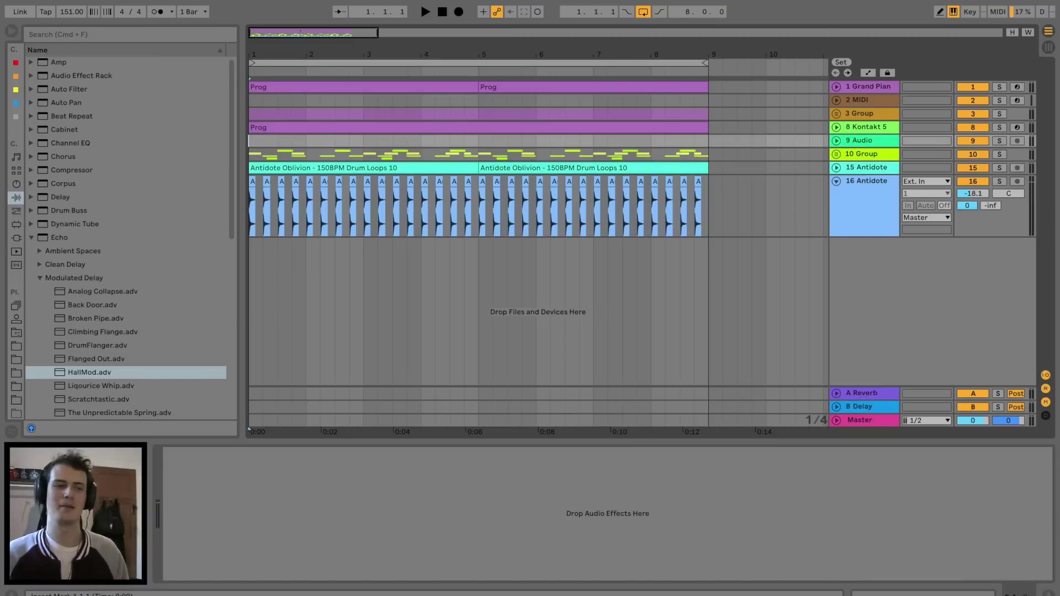
Step: Play the finished eight-bar arrangement from the start and show its whole length
{"action": "key", "text": "space"}
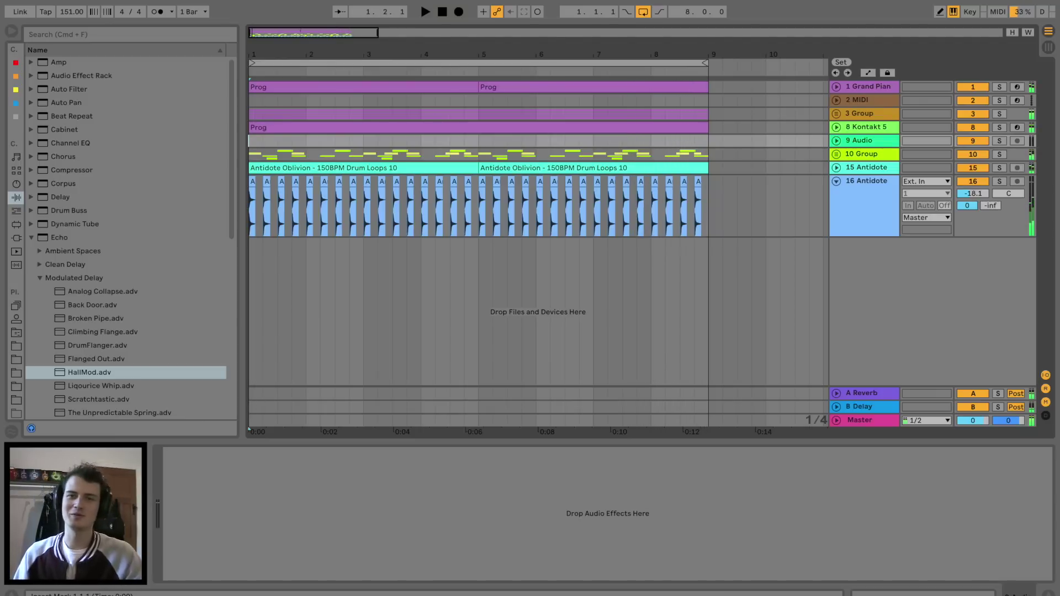
{"action": "key", "text": "space"}
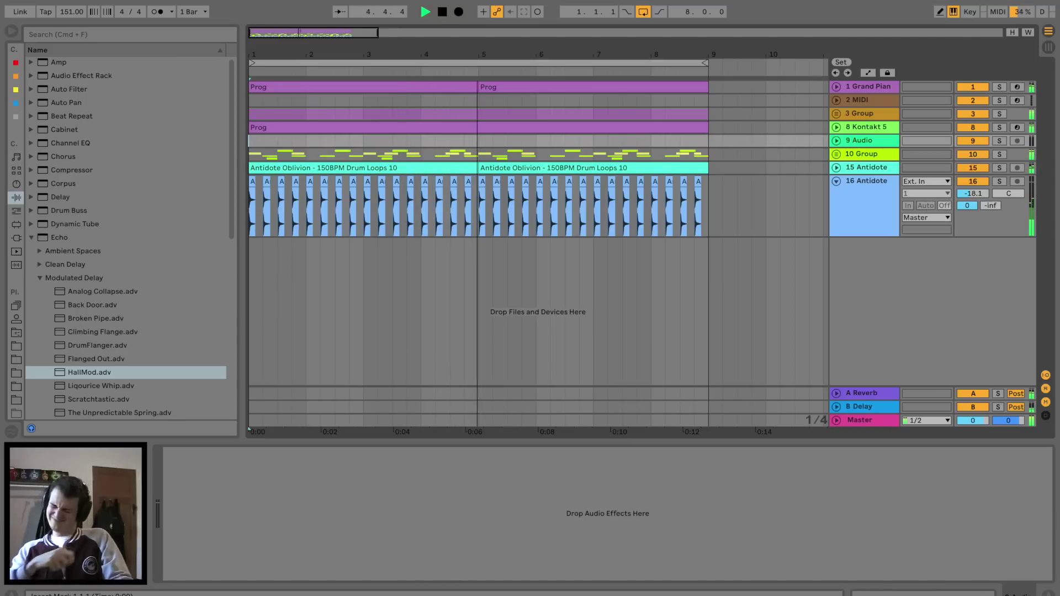
{"action": "key", "text": "space"}
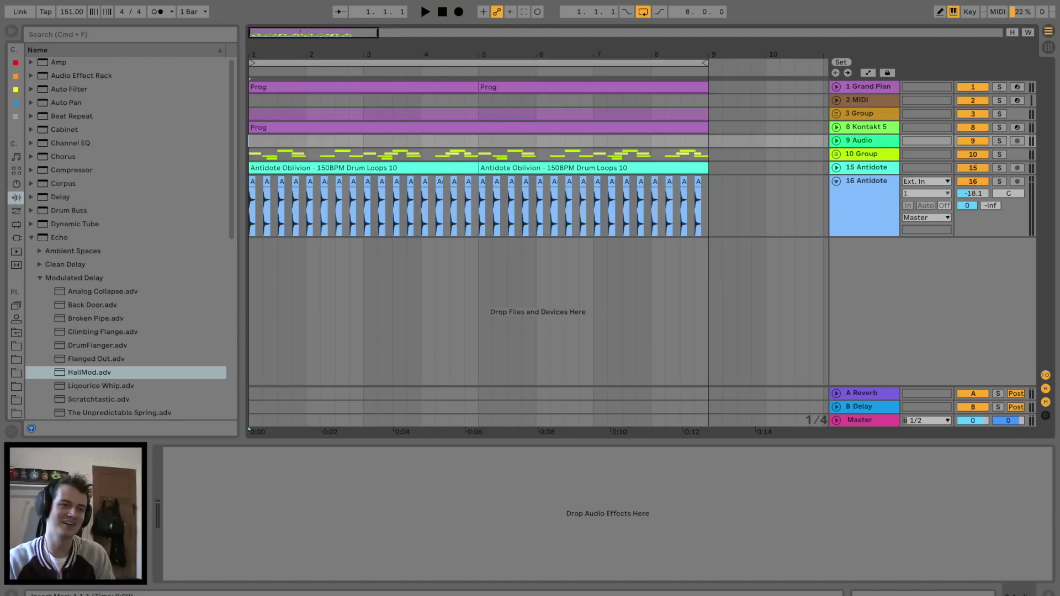
{"action": "key", "text": "minus"}
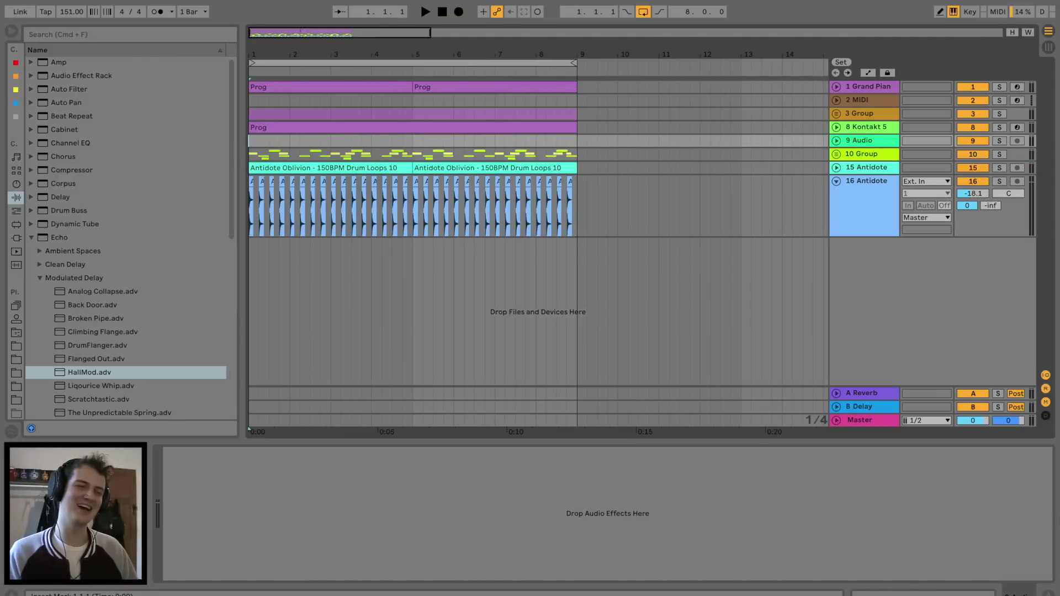